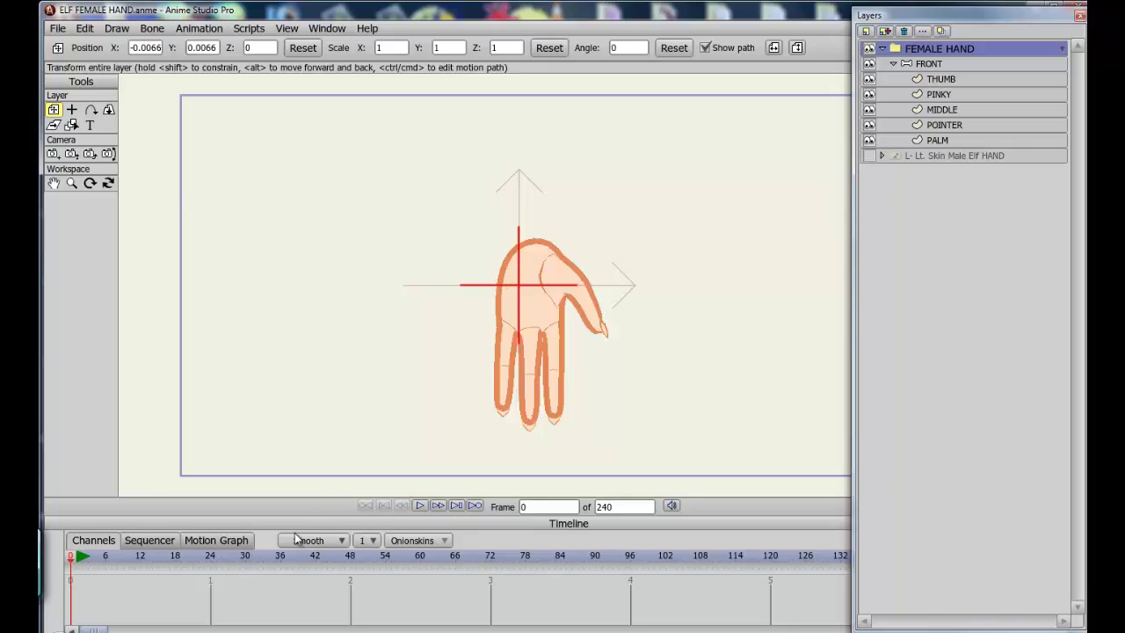
- Test how the POINTER layer follows its bone by swinging the pointer finger sideways with Manipulate Bones
{"action": "left_click", "coordinate": [937, 140]}
{"action": "left_click", "coordinate": [936, 124]}
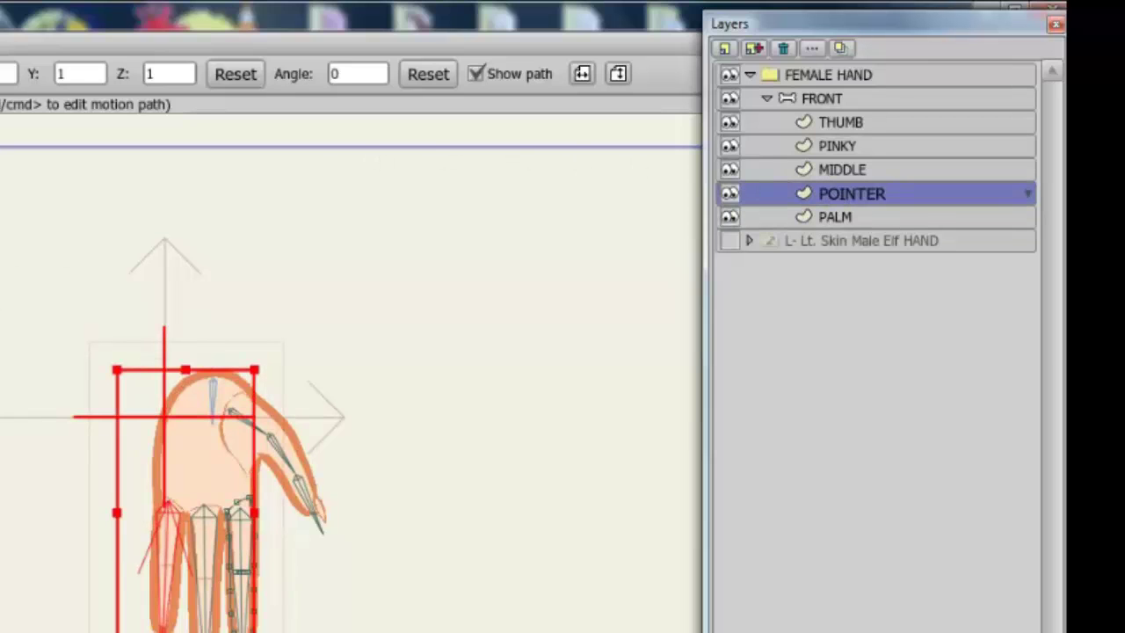
{"action": "key", "text": "z"}
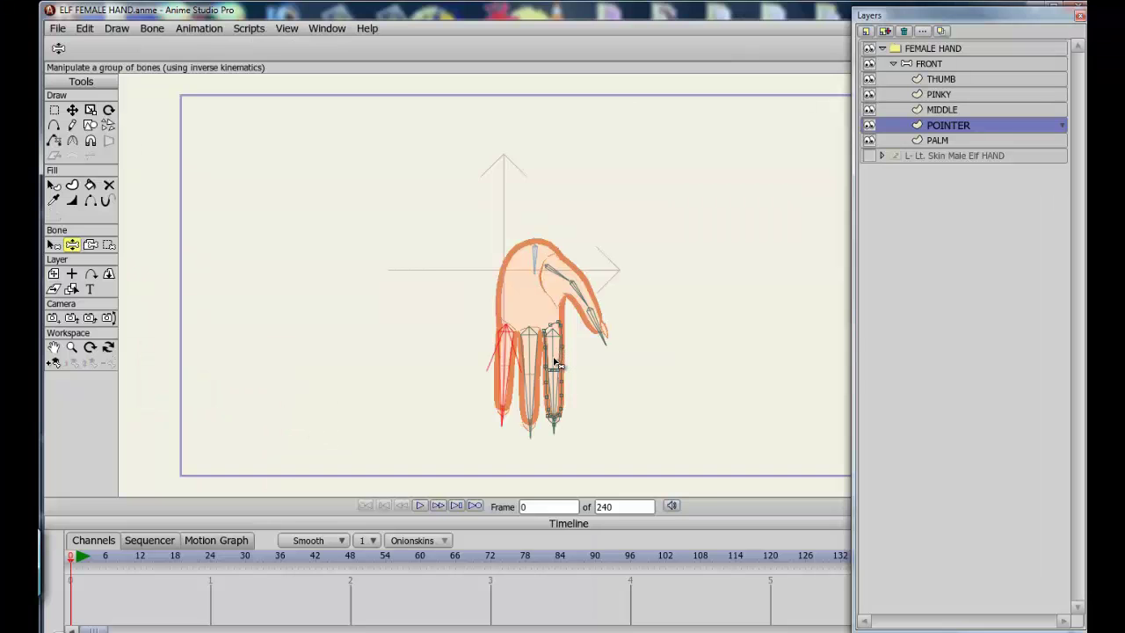
{"action": "left_click_drag", "start_coordinate": [554, 363], "coordinate": [573, 378]}
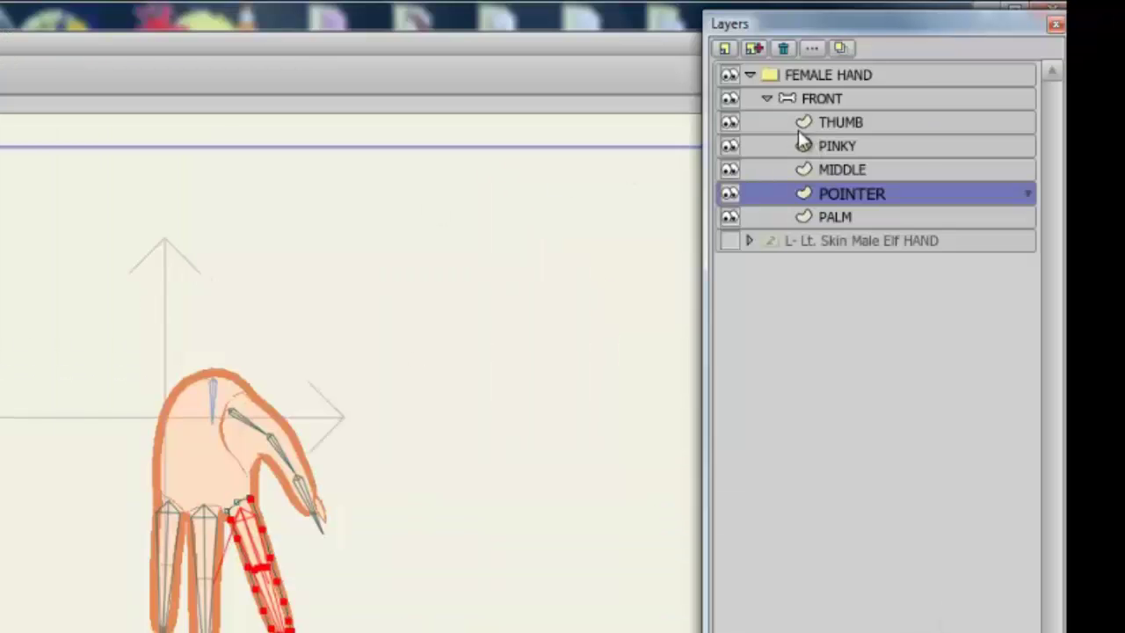
- Show the Actions window for the FRONT bone layer and create an action for the POINTER bone
{"action": "left_click", "coordinate": [815, 97]}
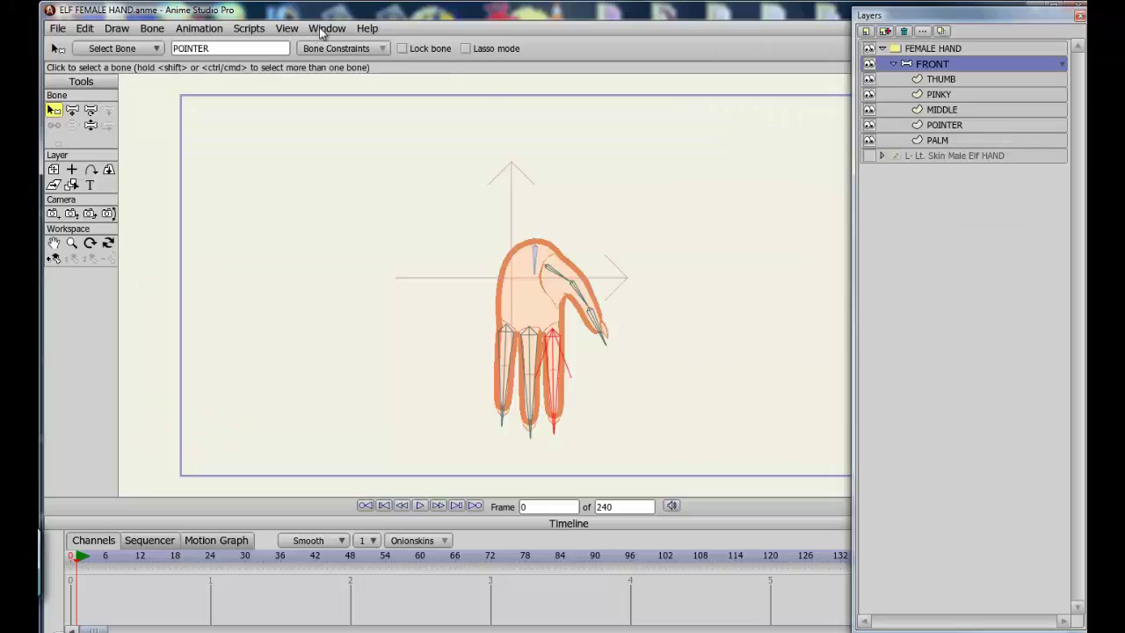
{"action": "left_click", "coordinate": [328, 28]}
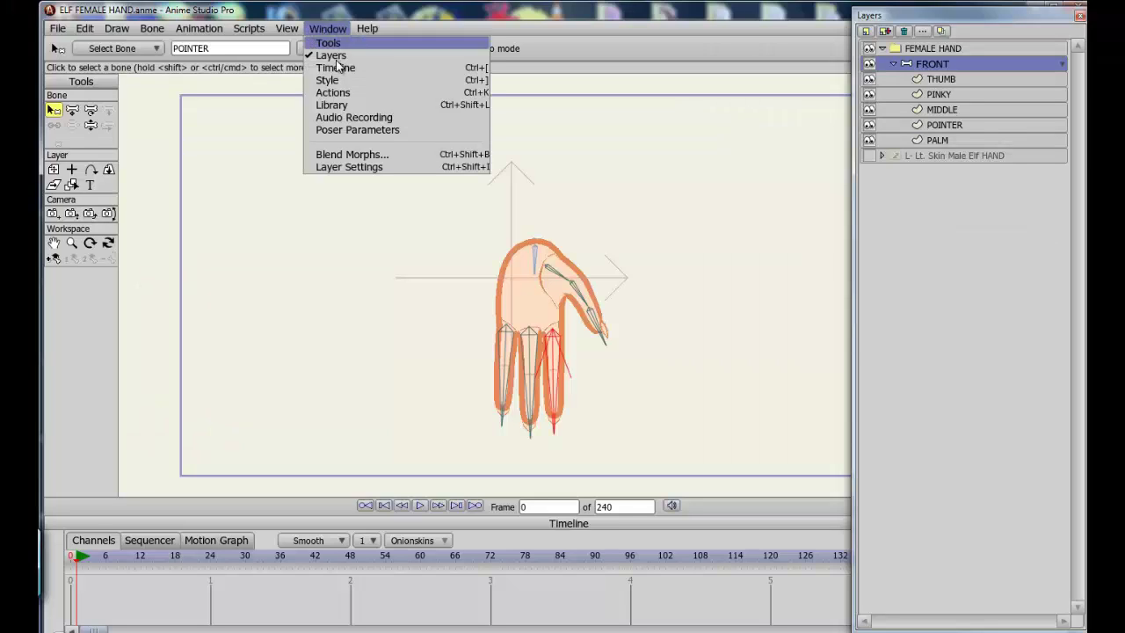
{"action": "left_click", "coordinate": [348, 92]}
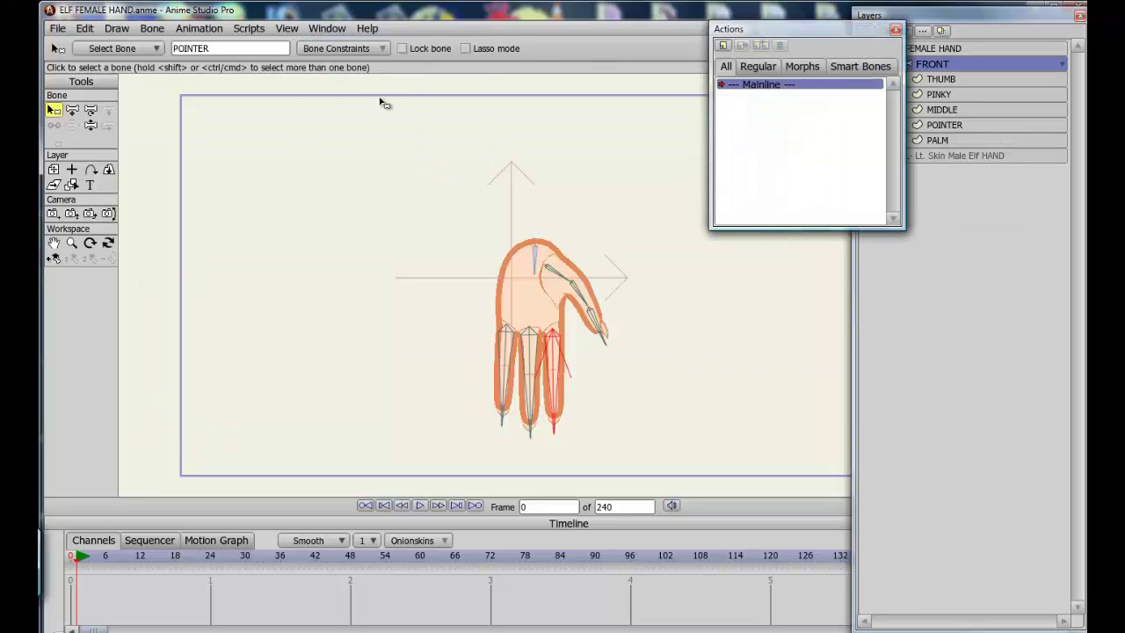
{"action": "left_click_drag", "start_coordinate": [871, 25], "coordinate": [1004, 410]}
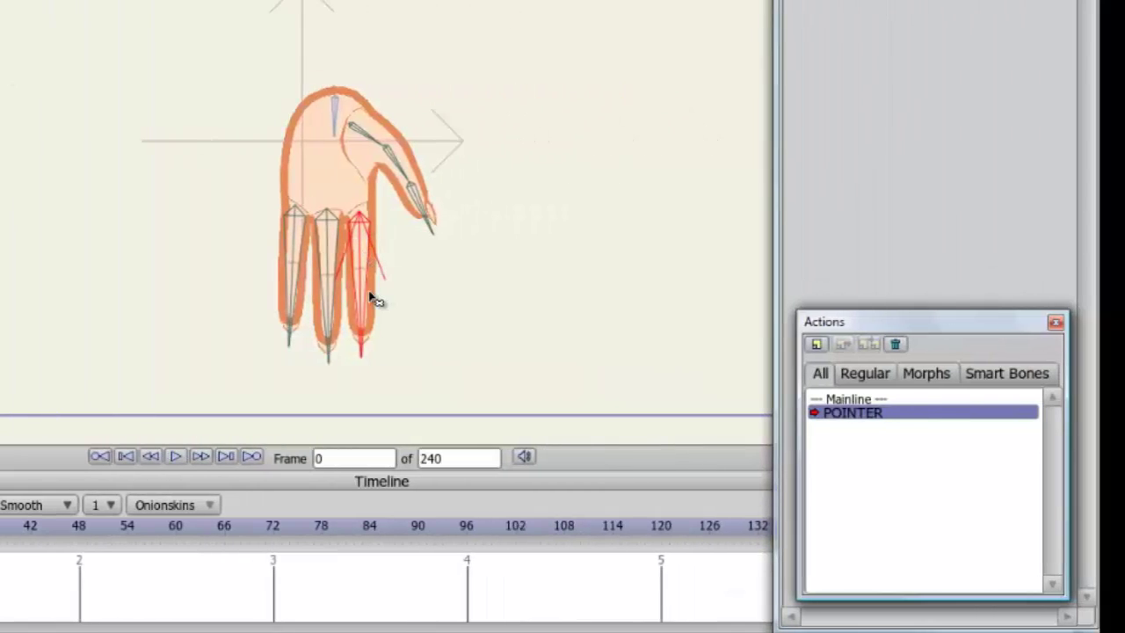
- At frame 48 of the POINTER action, swing the pointer bone inward across the middle finger
{"action": "left_click_drag", "start_coordinate": [364, 294], "coordinate": [283, 290]}
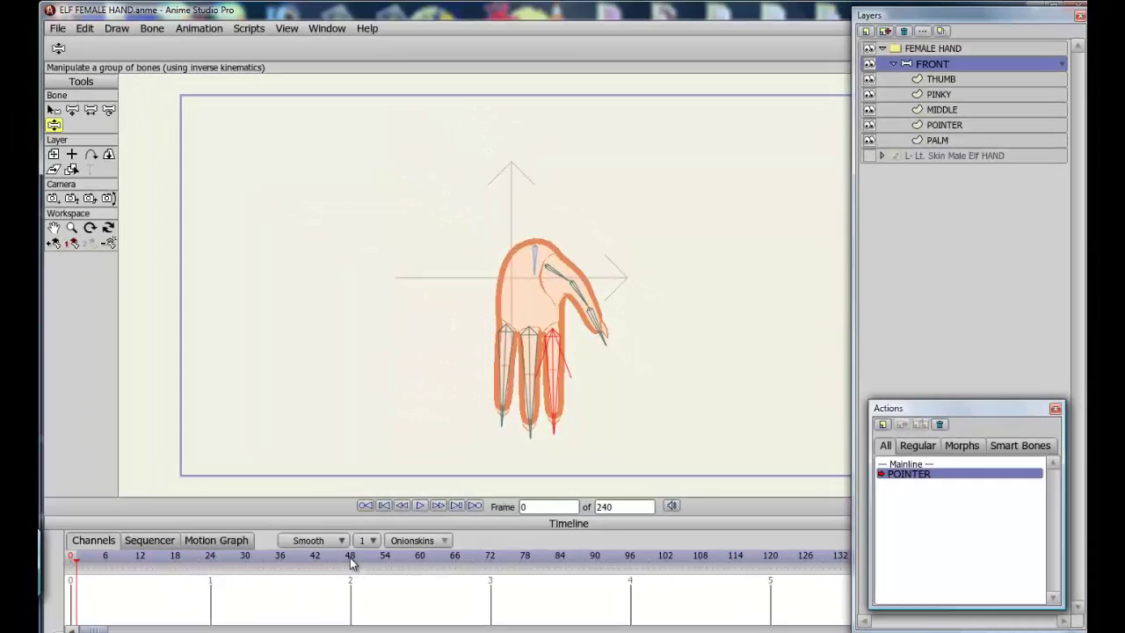
{"action": "left_click", "coordinate": [350, 558]}
{"action": "left_click_drag", "start_coordinate": [558, 378], "coordinate": [507, 377]}
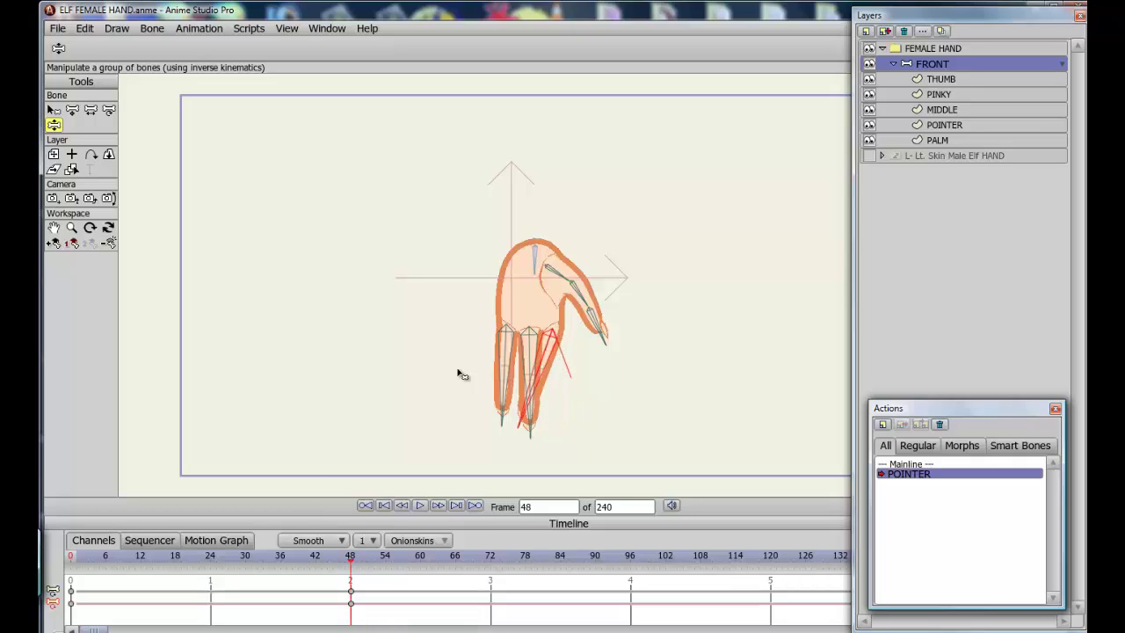
- Select the POINTER vector layer and hide the MIDDLE and PINKY layers
{"action": "left_click", "coordinate": [53, 229]}
{"action": "left_click_drag", "start_coordinate": [546, 301], "coordinate": [407, 240]}
{"action": "scroll", "coordinate": [407, 240], "scroll_direction": "up", "scroll_amount": 4}
{"action": "left_click", "coordinate": [910, 123]}
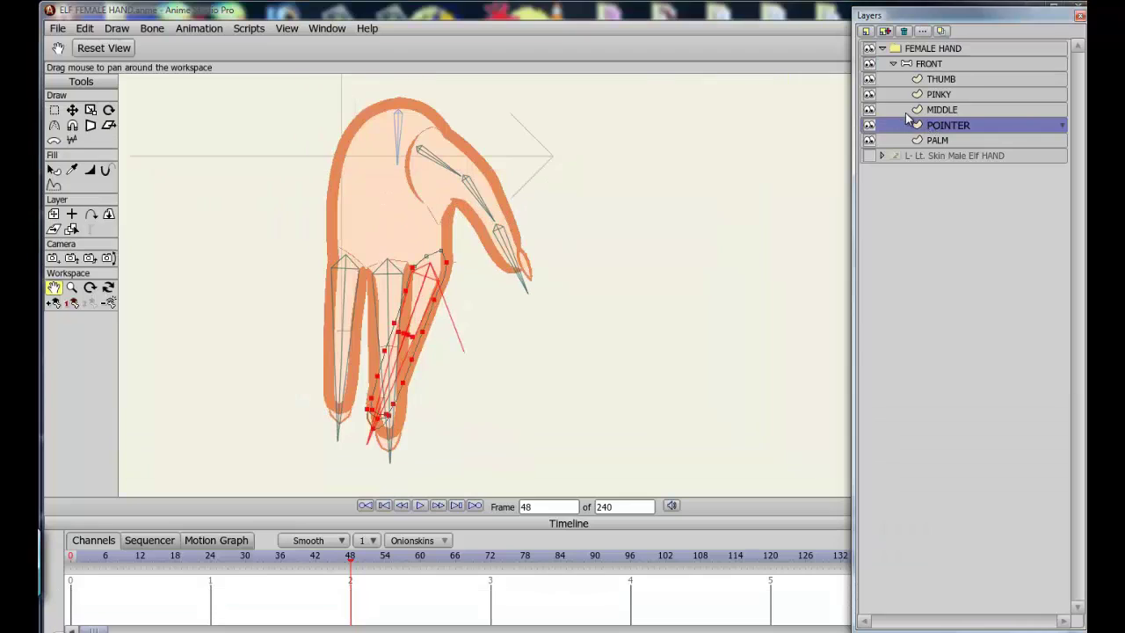
{"action": "left_click", "coordinate": [869, 106]}
{"action": "left_click", "coordinate": [869, 94]}
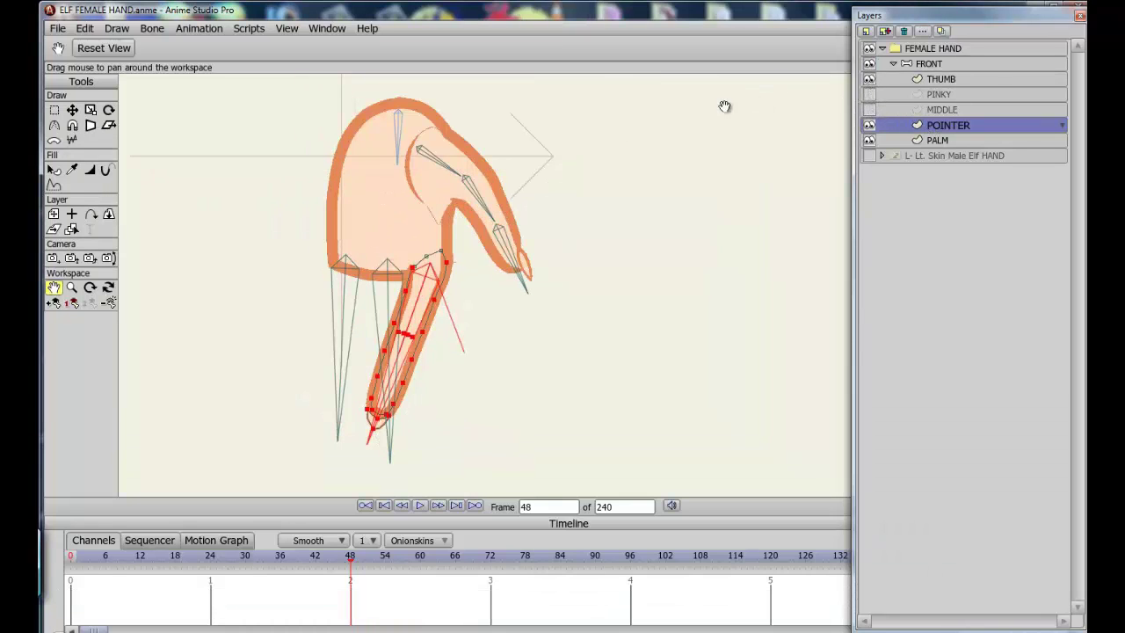
- Deselect the pointer finger's points and slide the points on its thumb-side edge up toward the knuckle at frame 48
{"action": "left_click", "coordinate": [54, 110]}
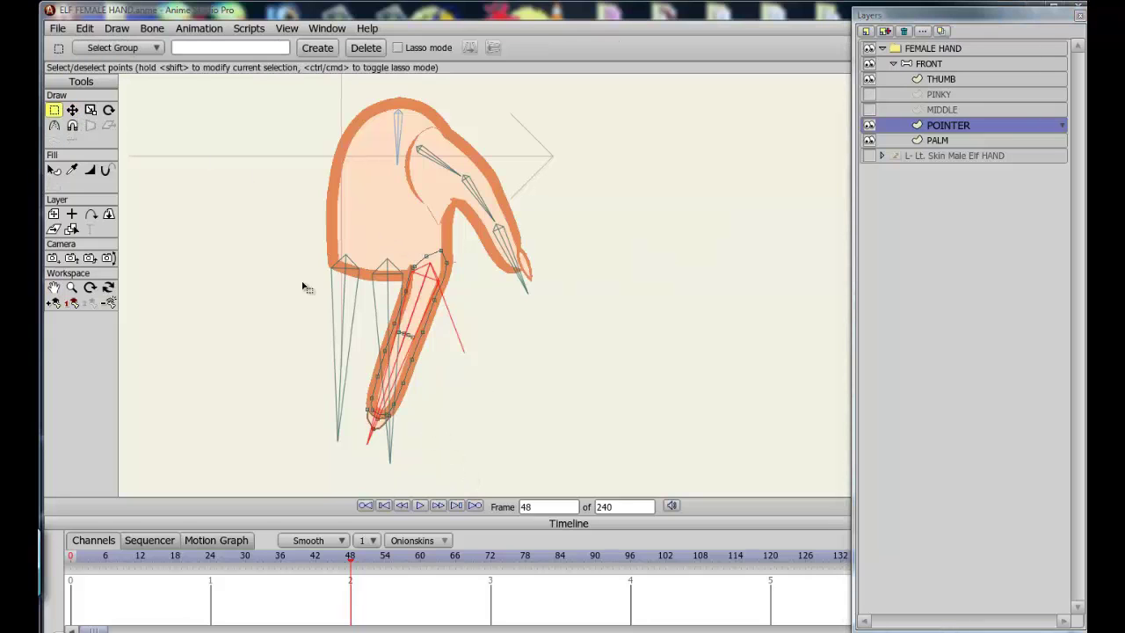
{"action": "left_click", "coordinate": [72, 109]}
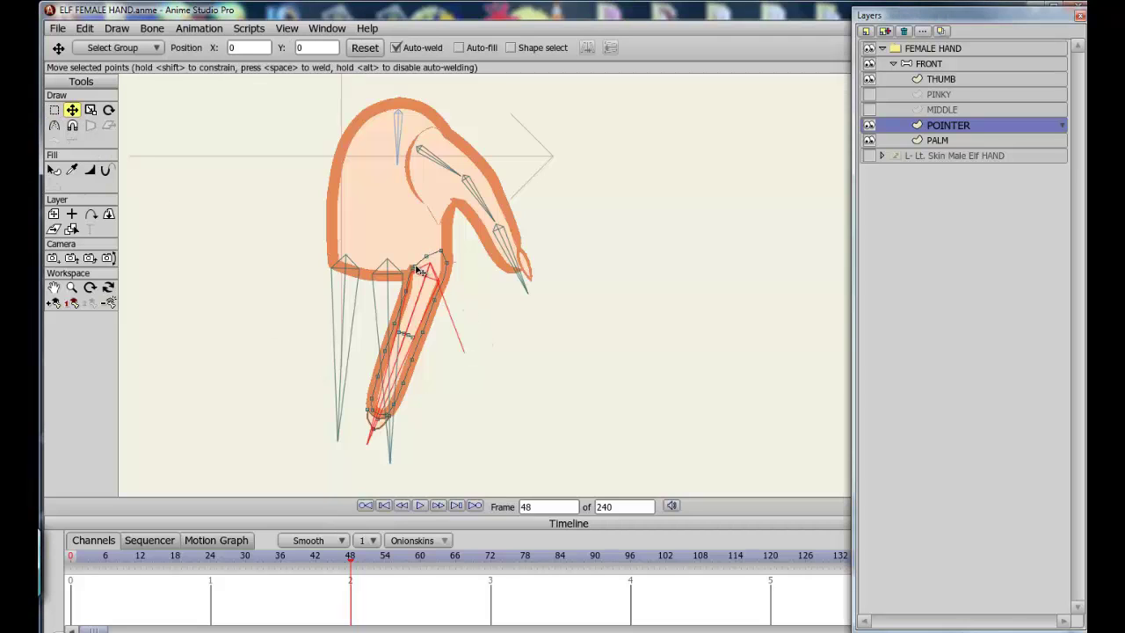
{"action": "left_click", "coordinate": [415, 262]}
{"action": "left_click_drag", "start_coordinate": [418, 263], "coordinate": [445, 271]}
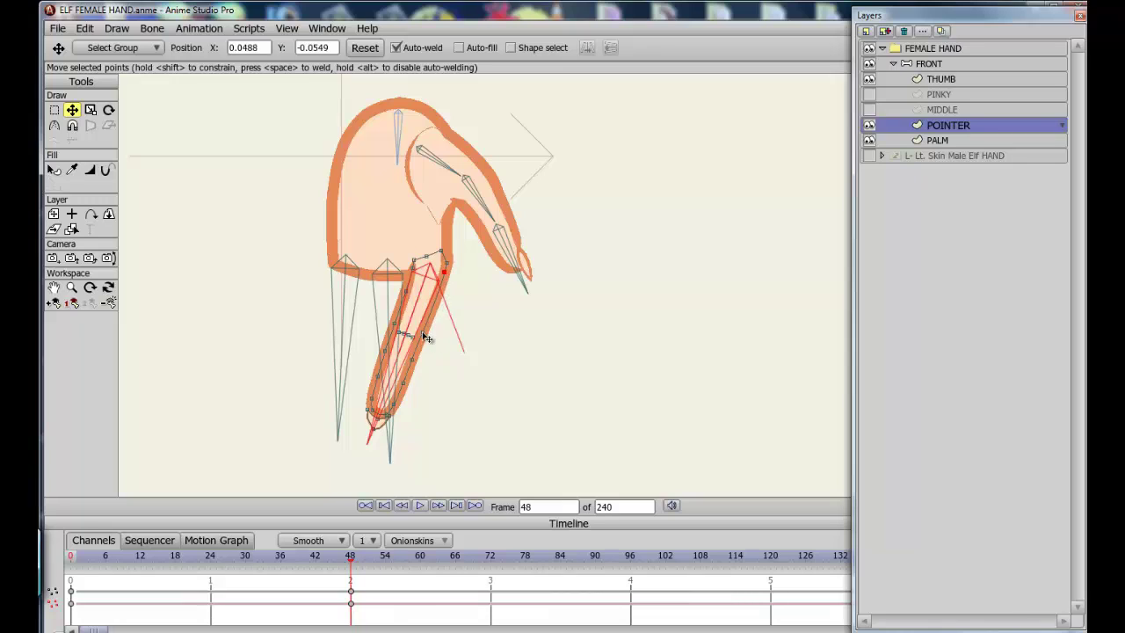
{"action": "left_click_drag", "start_coordinate": [423, 337], "coordinate": [447, 287]}
{"action": "key", "text": "ctrl+z"}
{"action": "key", "text": "ctrl+z"}
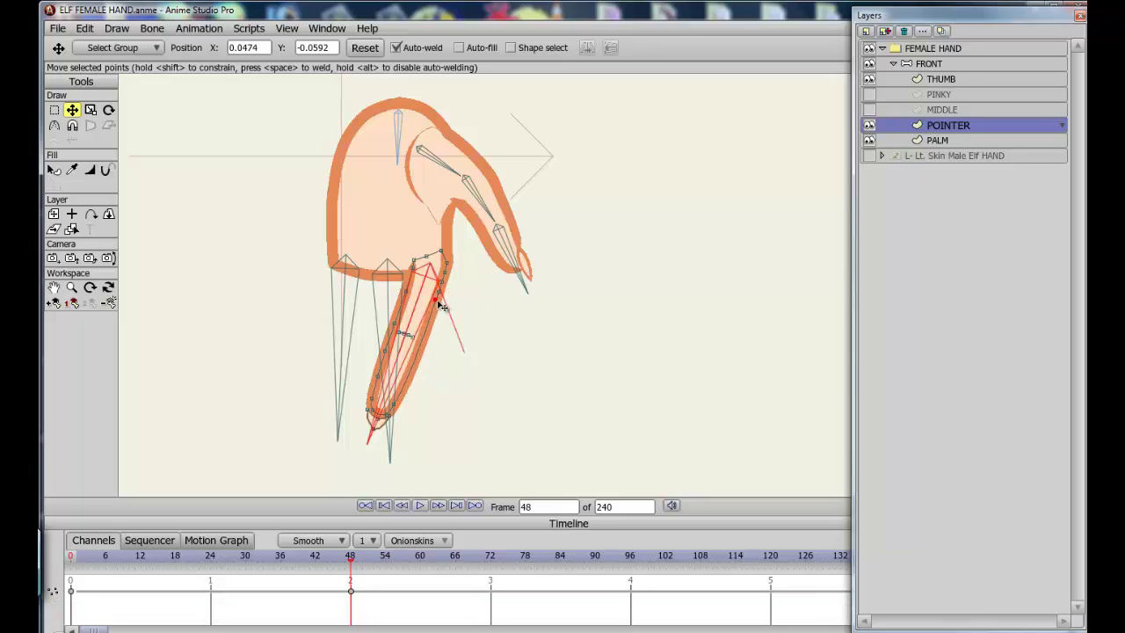
{"action": "left_click_drag", "start_coordinate": [438, 302], "coordinate": [435, 299]}
{"action": "left_click_drag", "start_coordinate": [394, 405], "coordinate": [441, 302]}
{"action": "left_click", "coordinate": [436, 298]}
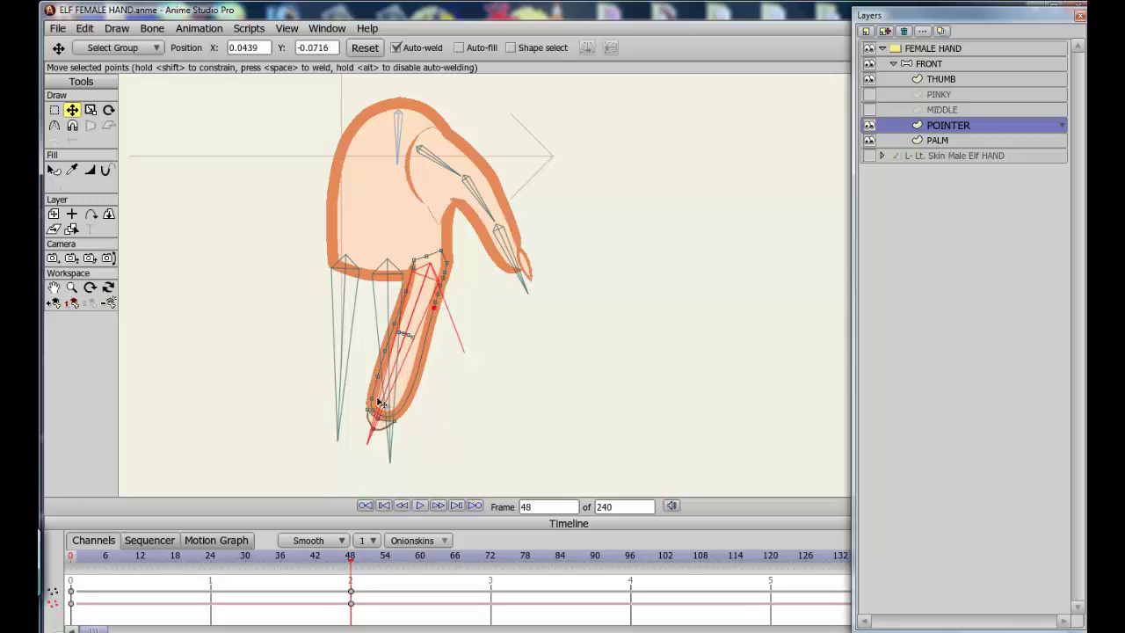
- Raise the knuckle point on the middle-finger side of the pointer outline and set its line width to 2
{"action": "left_click_drag", "start_coordinate": [414, 261], "coordinate": [414, 253]}
{"action": "left_click", "coordinate": [89, 170]}
{"action": "left_click", "coordinate": [220, 48]}
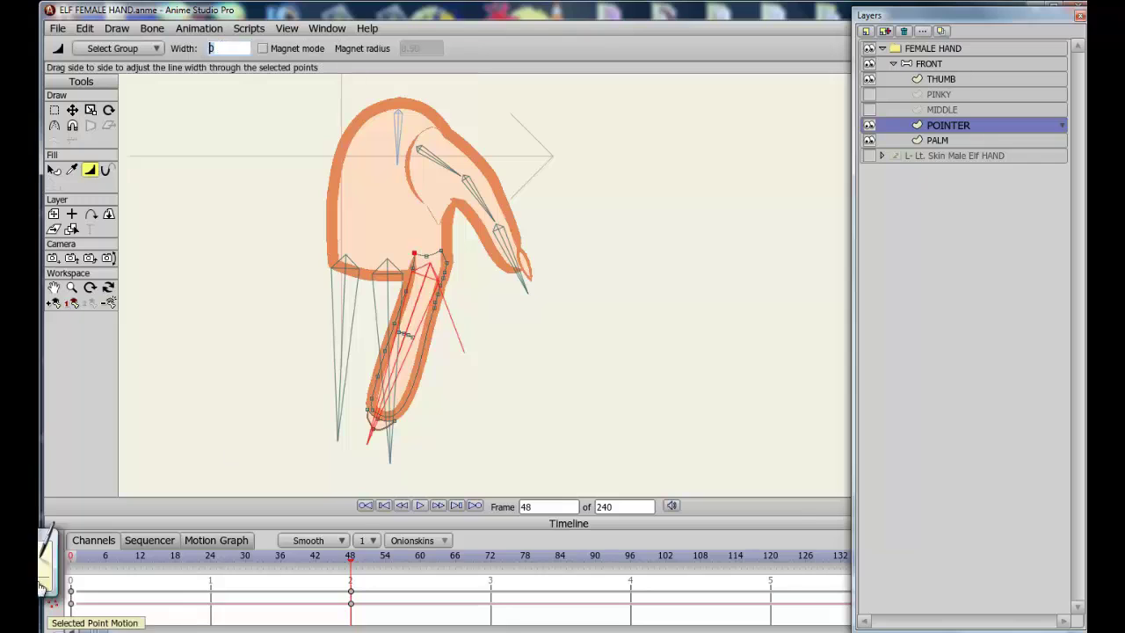
{"action": "left_click", "coordinate": [50, 590]}
{"action": "left_click", "coordinate": [419, 546]}
{"action": "left_click", "coordinate": [671, 568]}
{"action": "left_click_drag", "start_coordinate": [629, 531], "coordinate": [884, 555]}
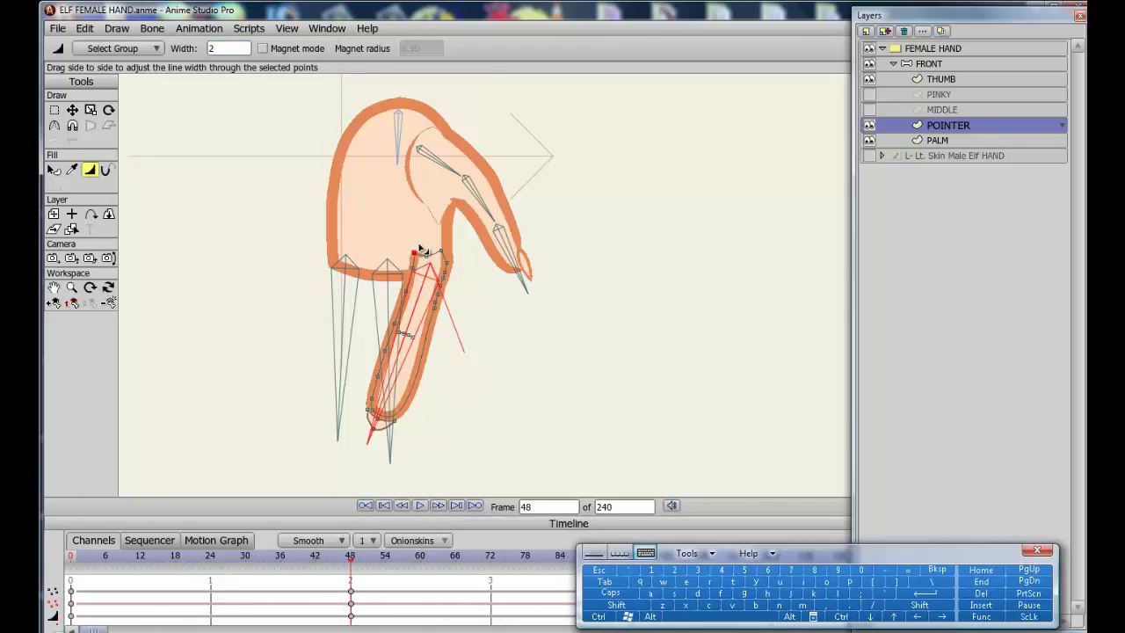
- Pull the end of the finger's crease line out past the thumb-side edge and set the crease's line width to 2
{"action": "left_click", "coordinate": [73, 110]}
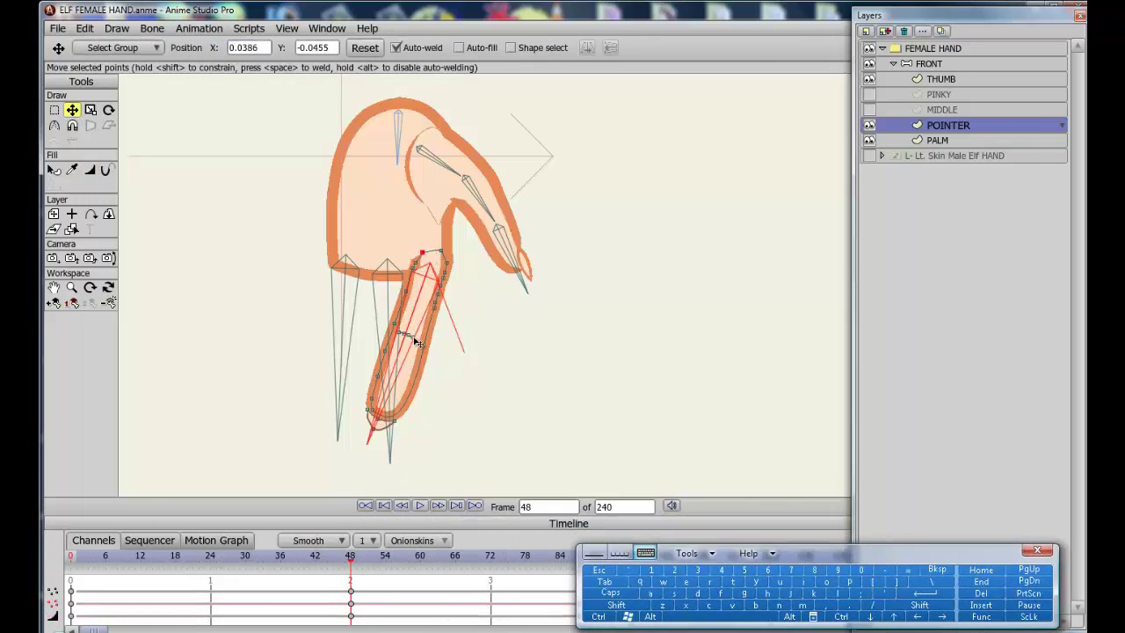
{"action": "left_click_drag", "start_coordinate": [414, 339], "coordinate": [442, 350]}
{"action": "left_click", "coordinate": [90, 169]}
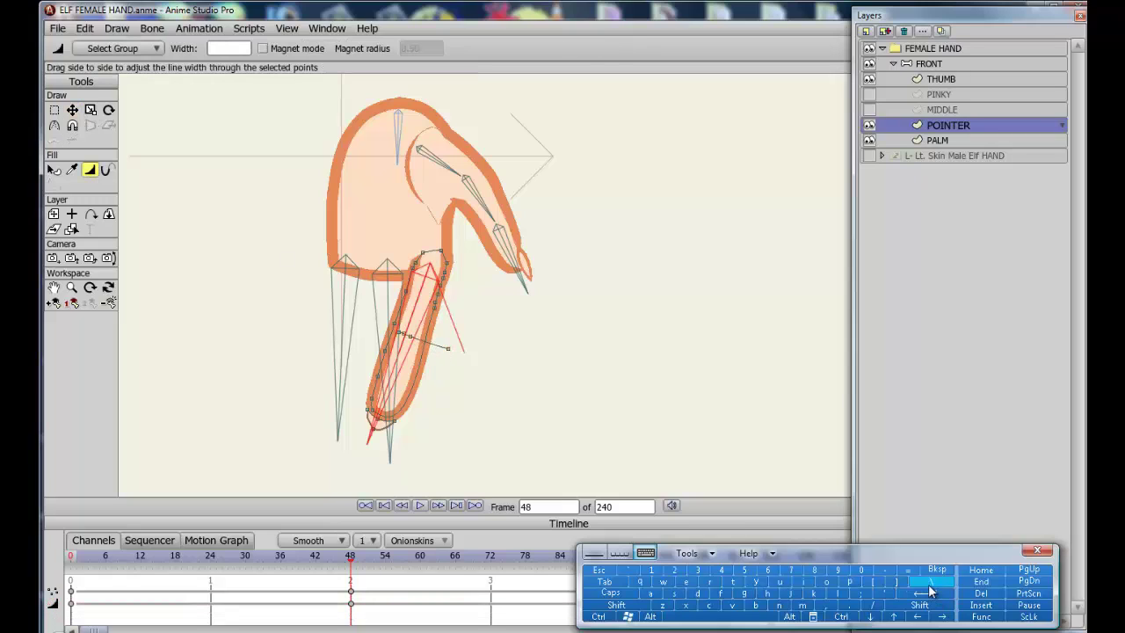
{"action": "key", "text": "t"}
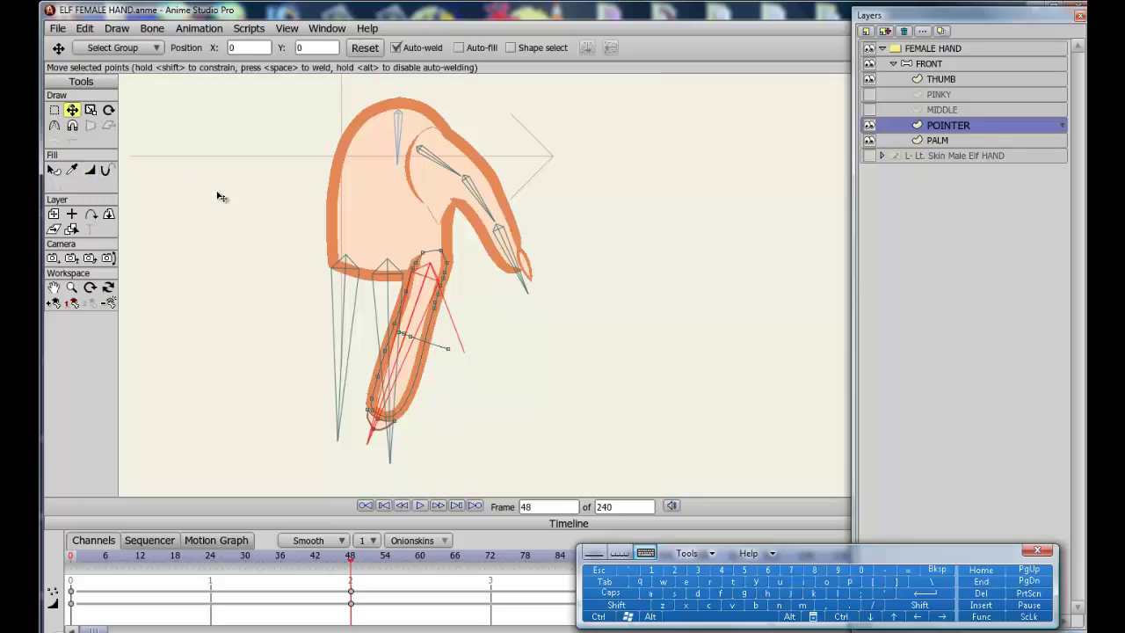
{"action": "left_click", "coordinate": [90, 170]}
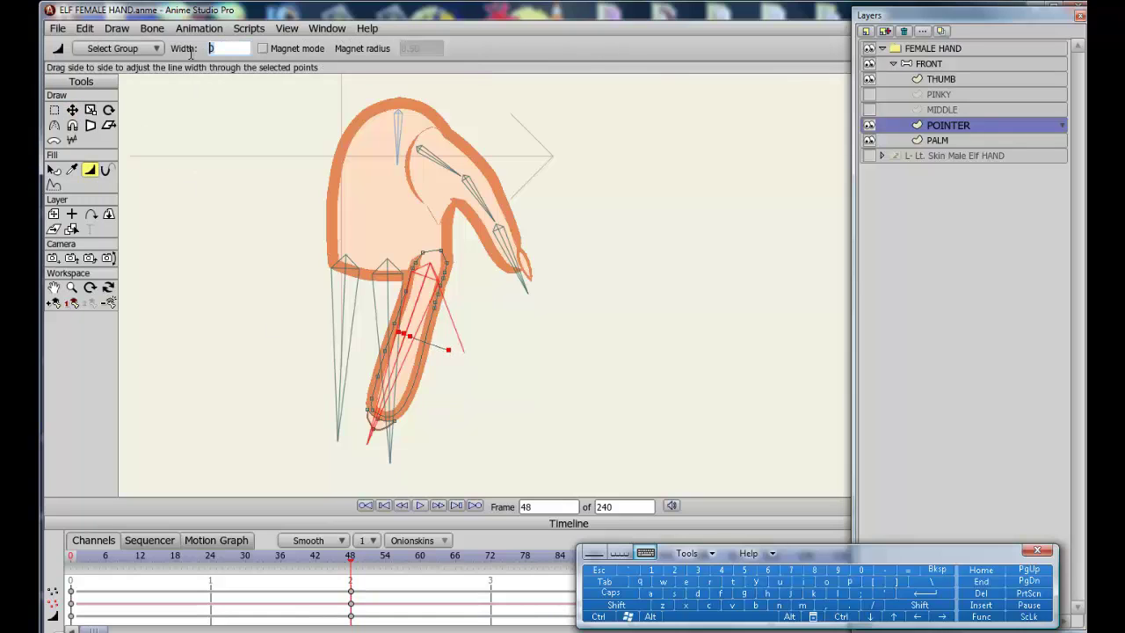
{"action": "left_click", "coordinate": [925, 593]}
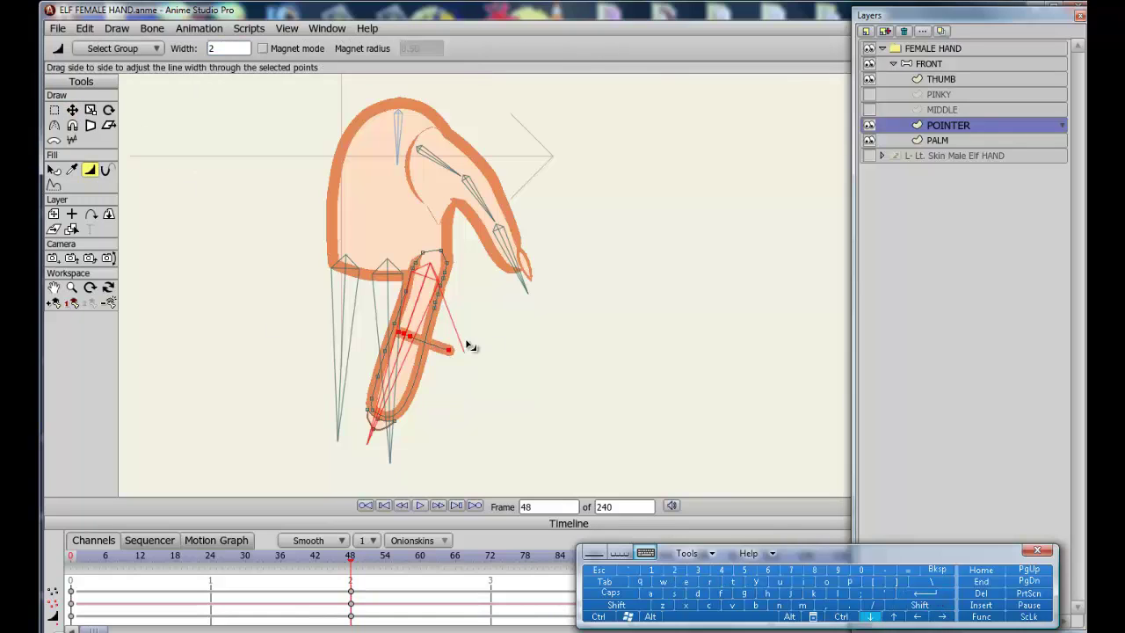
- Reshape the crease line into a curled fingertip loop over the palm and set its thumb-side end point's line width to 0
{"action": "key", "text": "t"}
{"action": "mouse_move", "coordinate": [457, 357]}
{"action": "left_mouse_down"}
{"action": "mouse_move", "coordinate": [417, 238]}
{"action": "mouse_move", "coordinate": [433, 234]}
{"action": "mouse_move", "coordinate": [415, 218]}
{"action": "mouse_move", "coordinate": [445, 253]}
{"action": "left_mouse_up"}
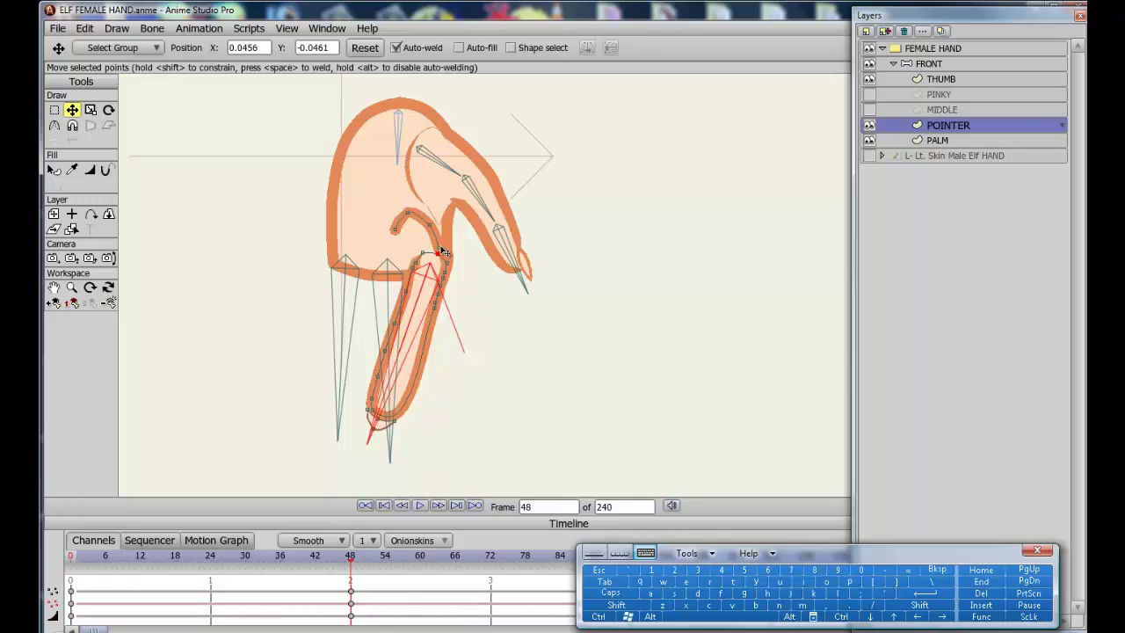
{"action": "key", "text": "ctrl+z"}
{"action": "key", "text": "ctrl+z"}
{"action": "left_click_drag", "start_coordinate": [408, 212], "coordinate": [410, 259]}
{"action": "left_click_drag", "start_coordinate": [422, 253], "coordinate": [426, 212]}
{"action": "left_click", "coordinate": [406, 225]}
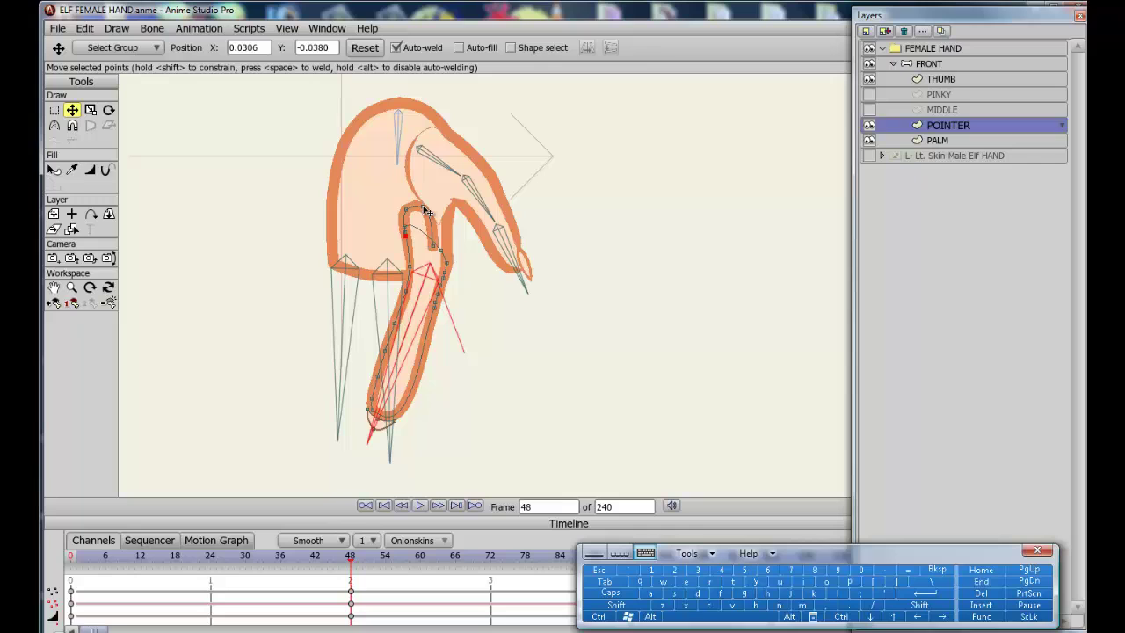
{"action": "left_click", "coordinate": [90, 170]}
{"action": "left_click", "coordinate": [433, 245]}
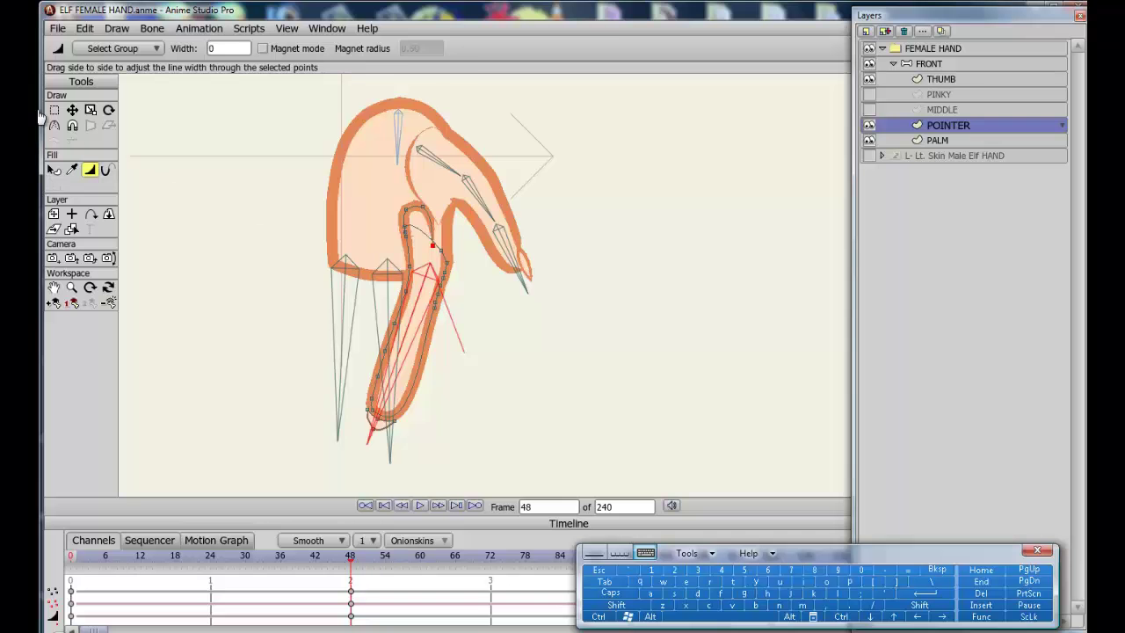
- Shorten the pointer finger at frame 48 by moving its lower outline points up into a rounded bend below the knuckle
{"action": "left_click", "coordinate": [72, 110]}
{"action": "left_click_drag", "start_coordinate": [406, 291], "coordinate": [411, 278]}
{"action": "left_click_drag", "start_coordinate": [395, 324], "coordinate": [448, 279]}
{"action": "left_click_drag", "start_coordinate": [384, 350], "coordinate": [410, 296]}
{"action": "left_click_drag", "start_coordinate": [378, 376], "coordinate": [407, 304]}
{"action": "left_click_drag", "start_coordinate": [372, 397], "coordinate": [405, 314]}
{"action": "left_click_drag", "start_coordinate": [373, 410], "coordinate": [443, 294]}
{"action": "left_click_drag", "start_coordinate": [435, 302], "coordinate": [411, 298]}
{"action": "left_click_drag", "start_coordinate": [410, 285], "coordinate": [407, 261]}
{"action": "left_click", "coordinate": [437, 314]}
- Set the line width of the upper point on the finger's middle-finger side to 2 and adjust the points below it
{"action": "left_click", "coordinate": [90, 171]}
{"action": "double_click", "coordinate": [228, 49]}
{"action": "left_click", "coordinate": [674, 570]}
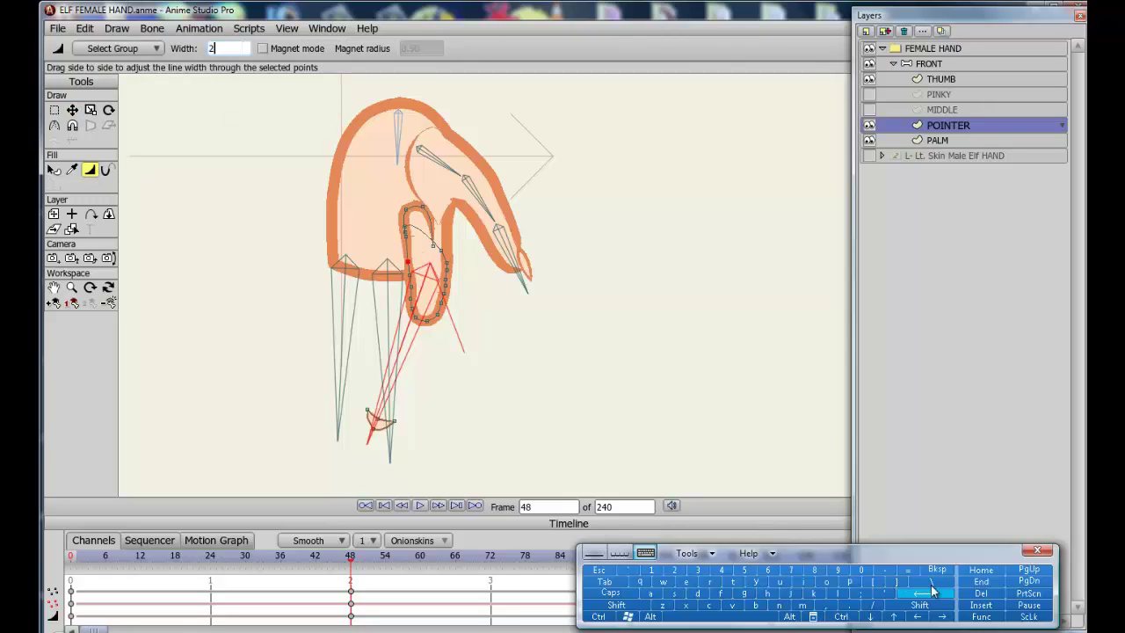
{"action": "left_click", "coordinate": [931, 591]}
{"action": "left_click", "coordinate": [72, 110]}
{"action": "left_click", "coordinate": [410, 287]}
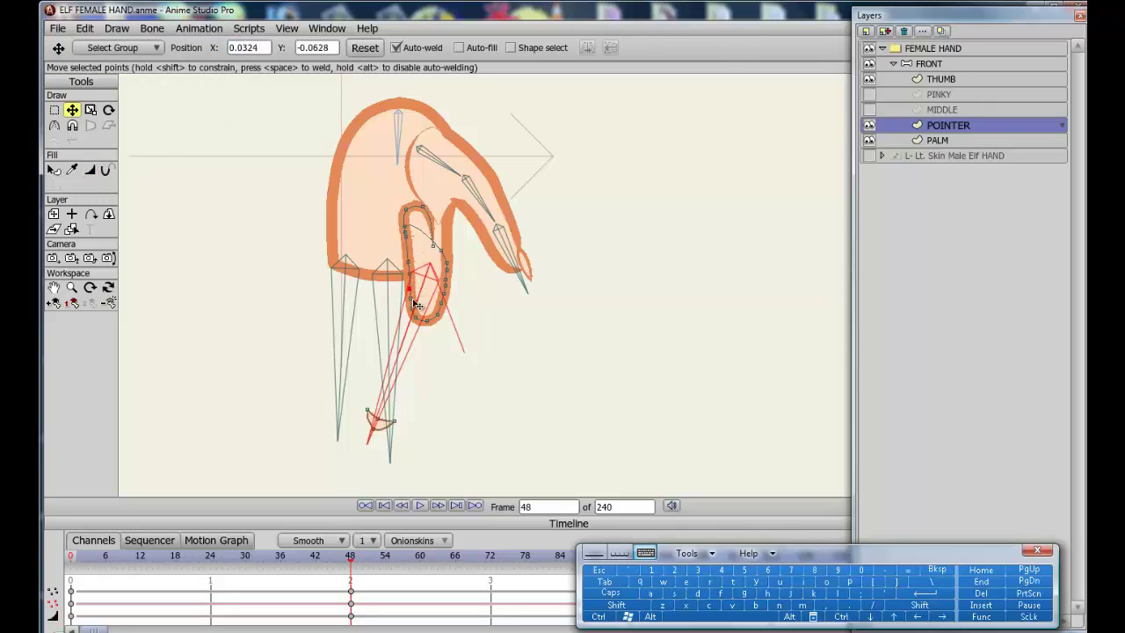
{"action": "left_click", "coordinate": [412, 300]}
- Move the fingernail shape onto the curled fingertip over the palm and refine the rounded bottom of the bent finger
{"action": "left_click", "coordinate": [382, 426]}
{"action": "left_click", "coordinate": [378, 428]}
{"action": "left_click_drag", "start_coordinate": [387, 424], "coordinate": [426, 225]}
{"action": "left_click_drag", "start_coordinate": [413, 311], "coordinate": [423, 317]}
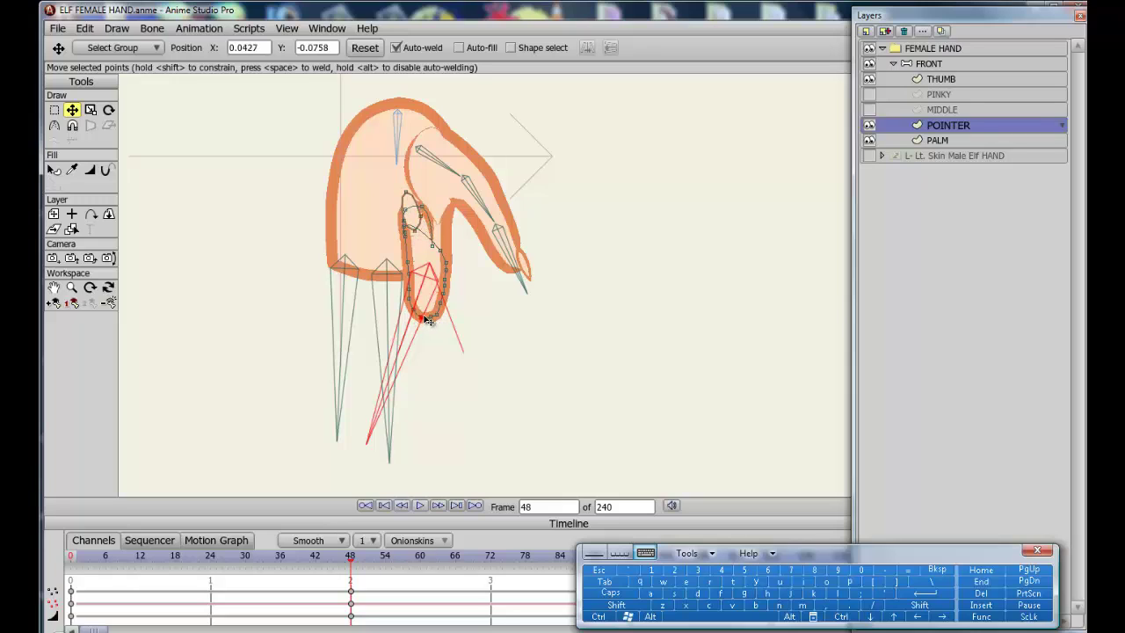
{"action": "left_click_drag", "start_coordinate": [432, 246], "coordinate": [443, 317]}
{"action": "left_click", "coordinate": [409, 273]}
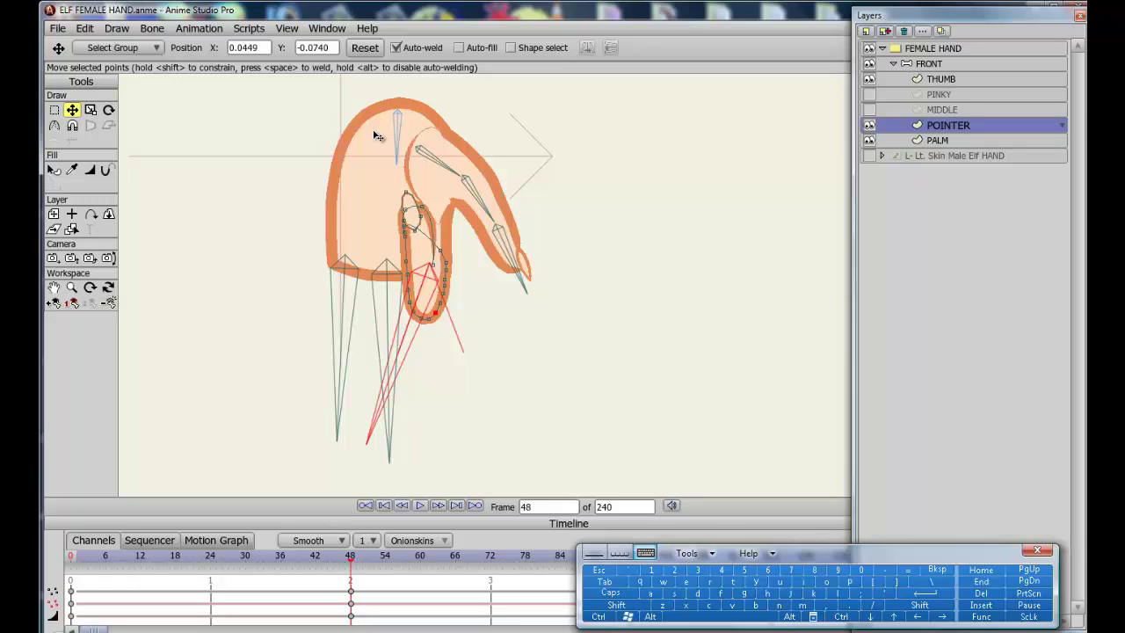
- At frame 24, reposition the fingertip crease points and move the fingernail inside the half-bent finger
{"action": "left_click_drag", "start_coordinate": [351, 559], "coordinate": [211, 561]}
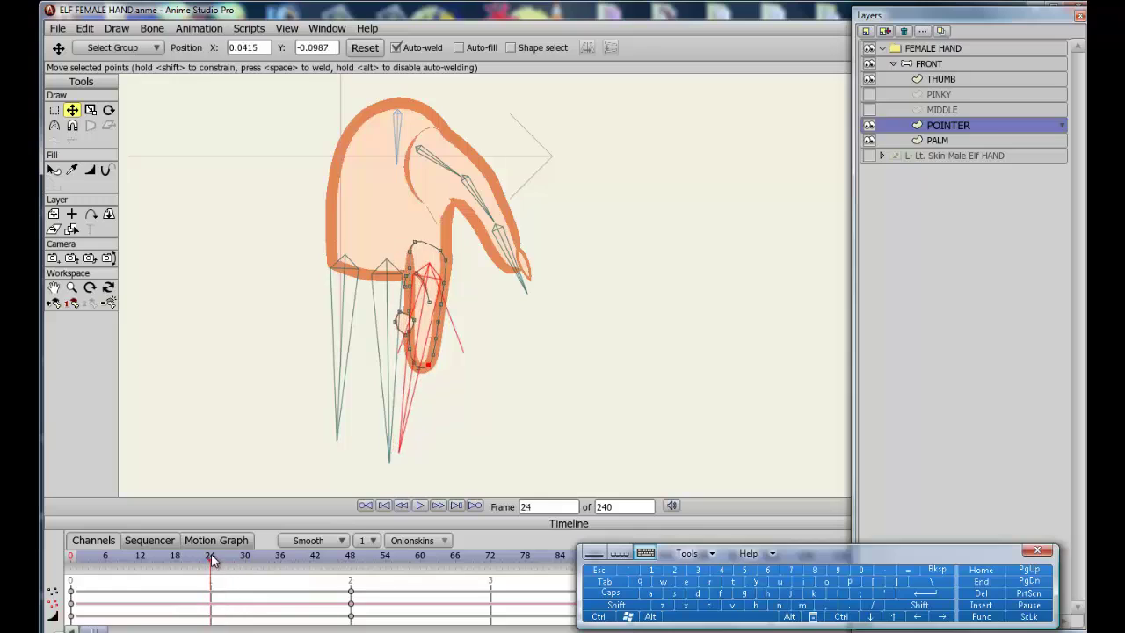
{"action": "left_click_drag", "start_coordinate": [429, 286], "coordinate": [430, 293]}
{"action": "left_click", "coordinate": [425, 284]}
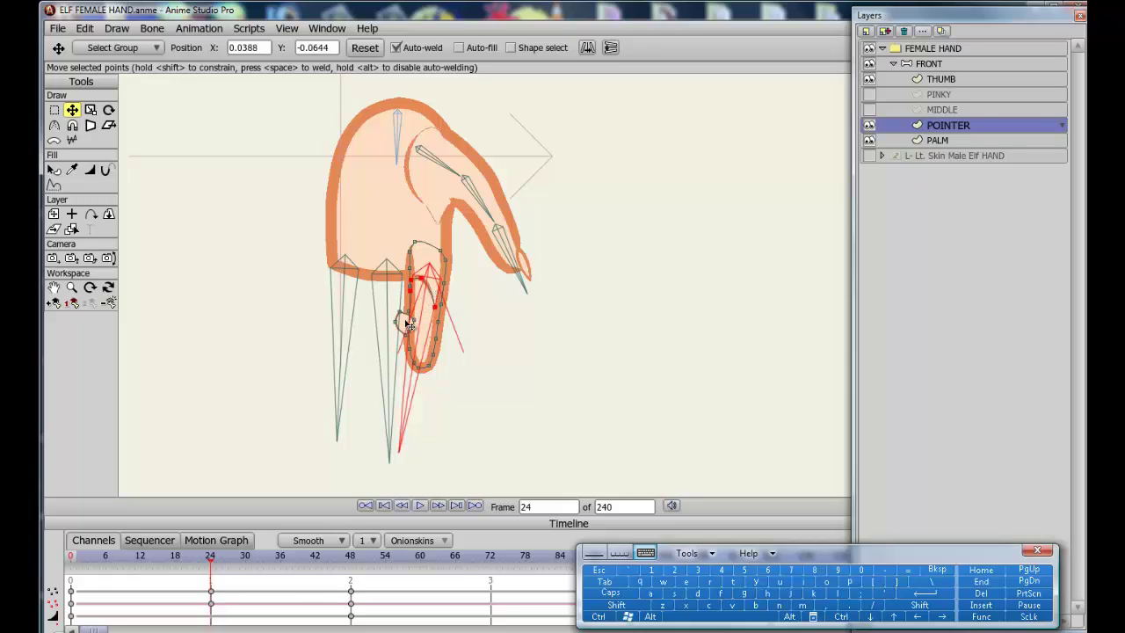
{"action": "mouse_move", "coordinate": [401, 327]}
{"action": "left_mouse_down"}
{"action": "mouse_move", "coordinate": [418, 261]}
{"action": "mouse_move", "coordinate": [436, 299]}
{"action": "mouse_move", "coordinate": [485, 315]}
{"action": "left_mouse_up"}
- Adjust the fingertip crease's line width at frame 24 and move the crease and fingernail farther down the finger
{"action": "left_click", "coordinate": [89, 168]}
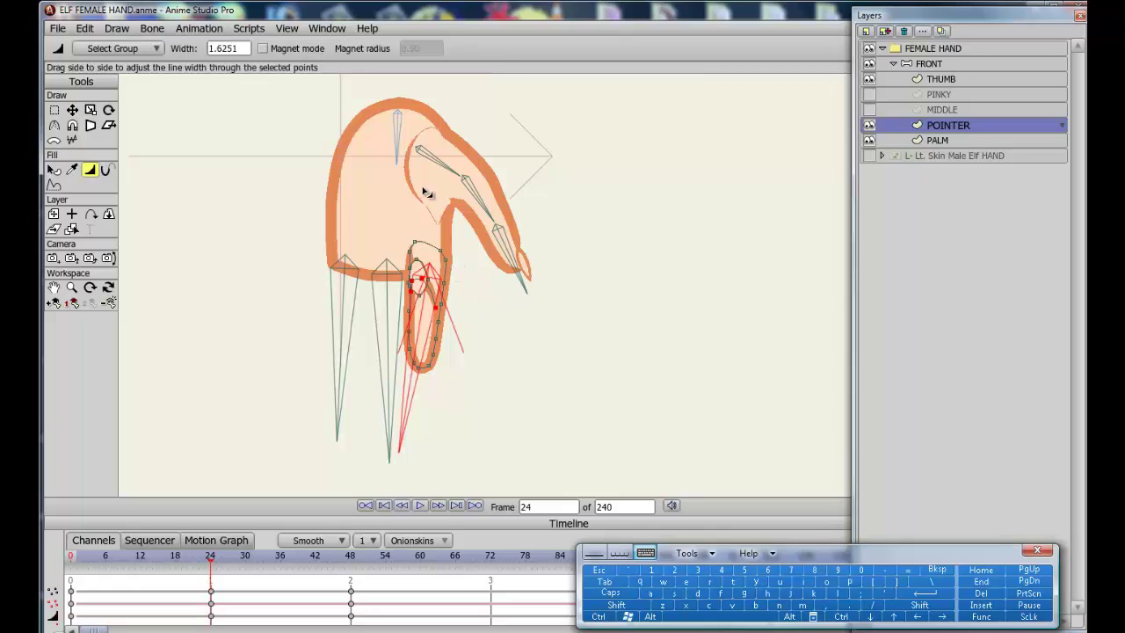
{"action": "key", "text": "t"}
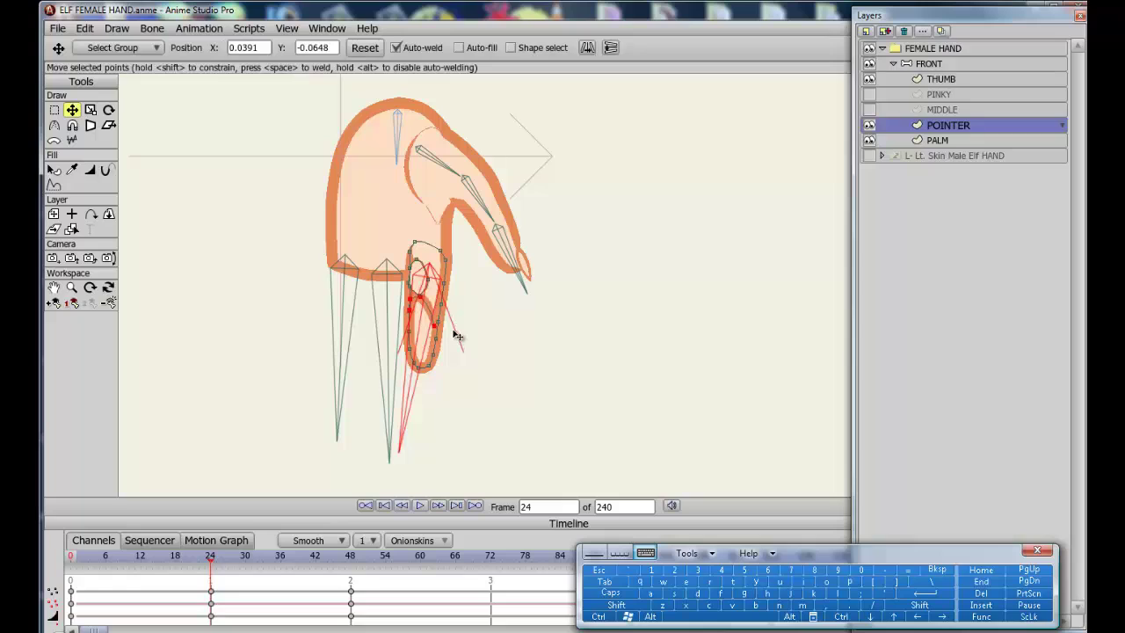
{"action": "left_click_drag", "start_coordinate": [422, 279], "coordinate": [423, 300]}
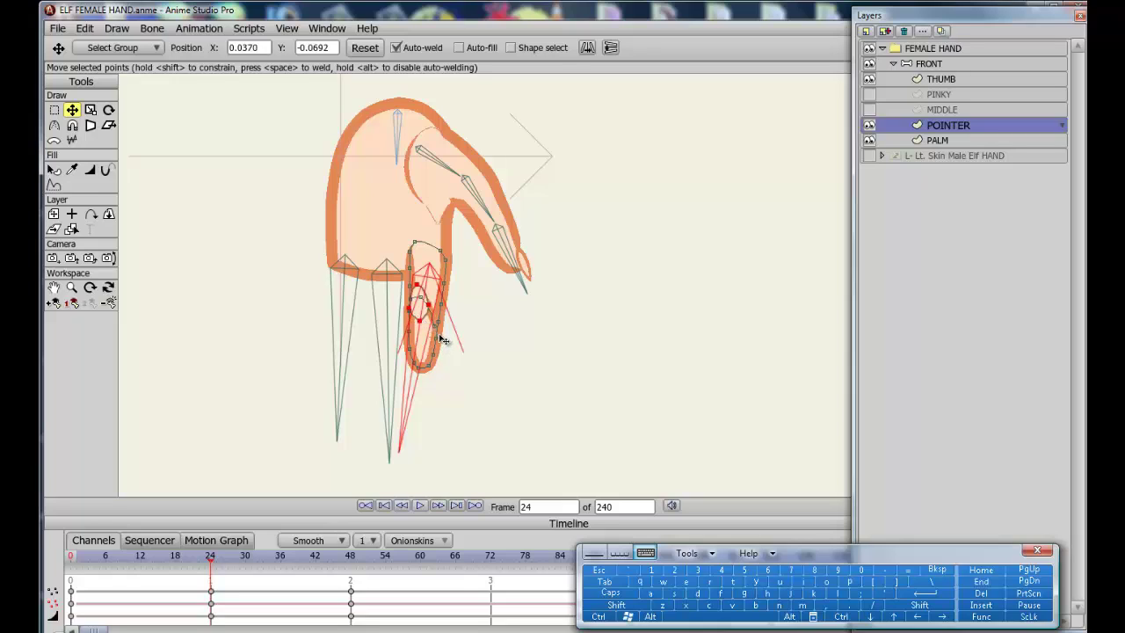
- At frame 12, move the fingertip crease down the pointer finger and bring the fingernail up behind it
{"action": "left_click", "coordinate": [439, 338]}
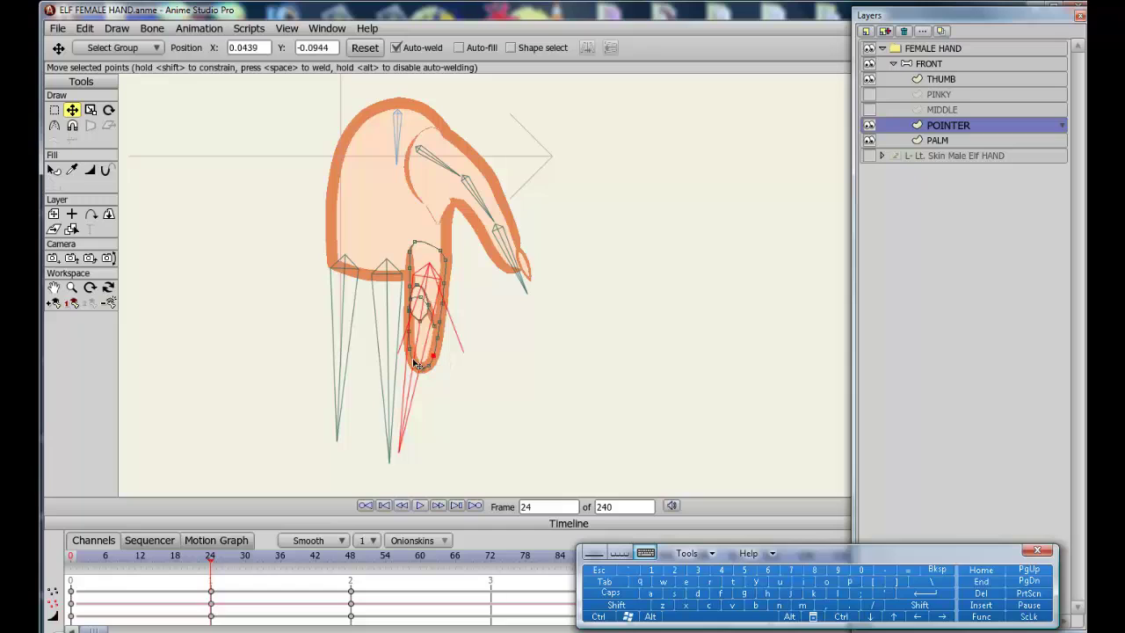
{"action": "mouse_move", "coordinate": [215, 564]}
{"action": "left_mouse_down"}
{"action": "mouse_move", "coordinate": [307, 562]}
{"action": "mouse_move", "coordinate": [141, 561]}
{"action": "left_mouse_up"}
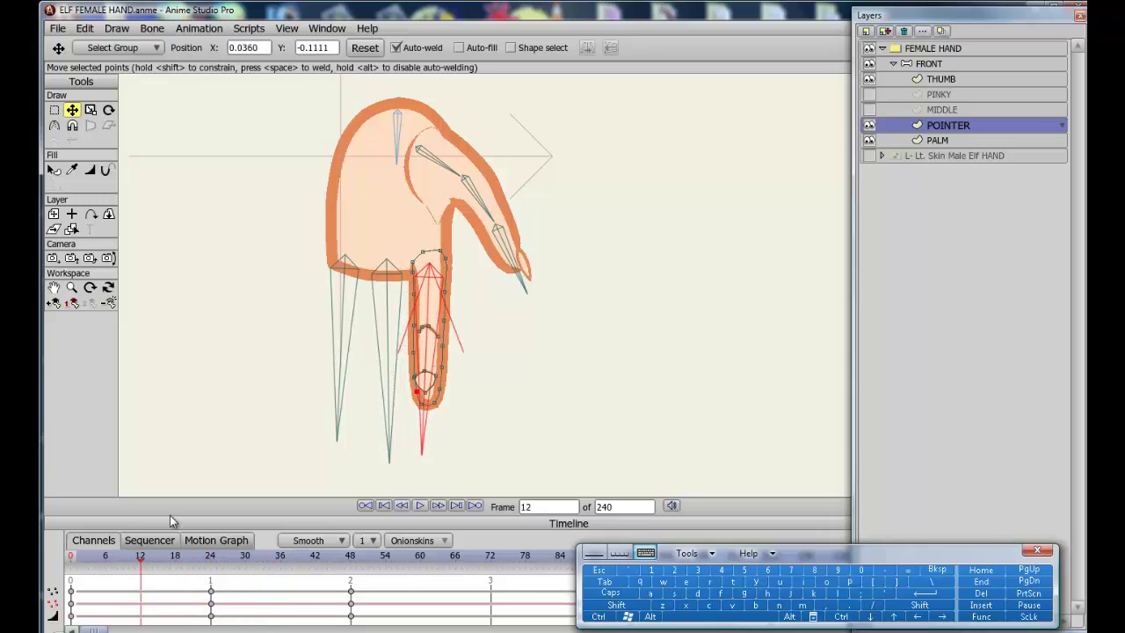
{"action": "left_click", "coordinate": [435, 330]}
{"action": "left_click_drag", "start_coordinate": [434, 331], "coordinate": [434, 336]}
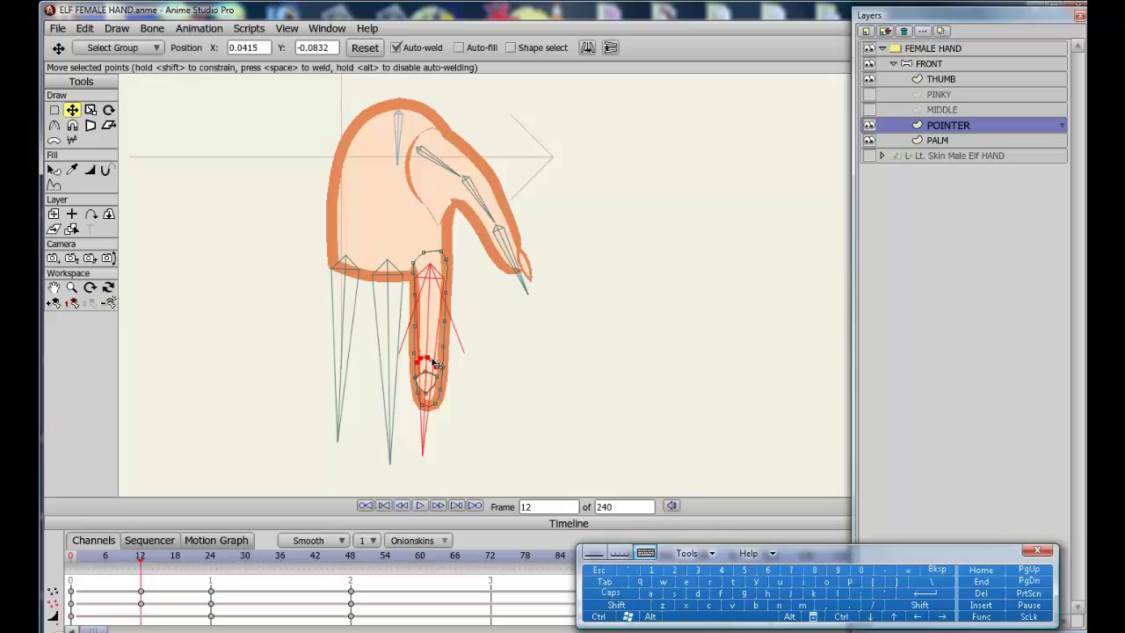
{"action": "left_click_drag", "start_coordinate": [435, 388], "coordinate": [428, 372]}
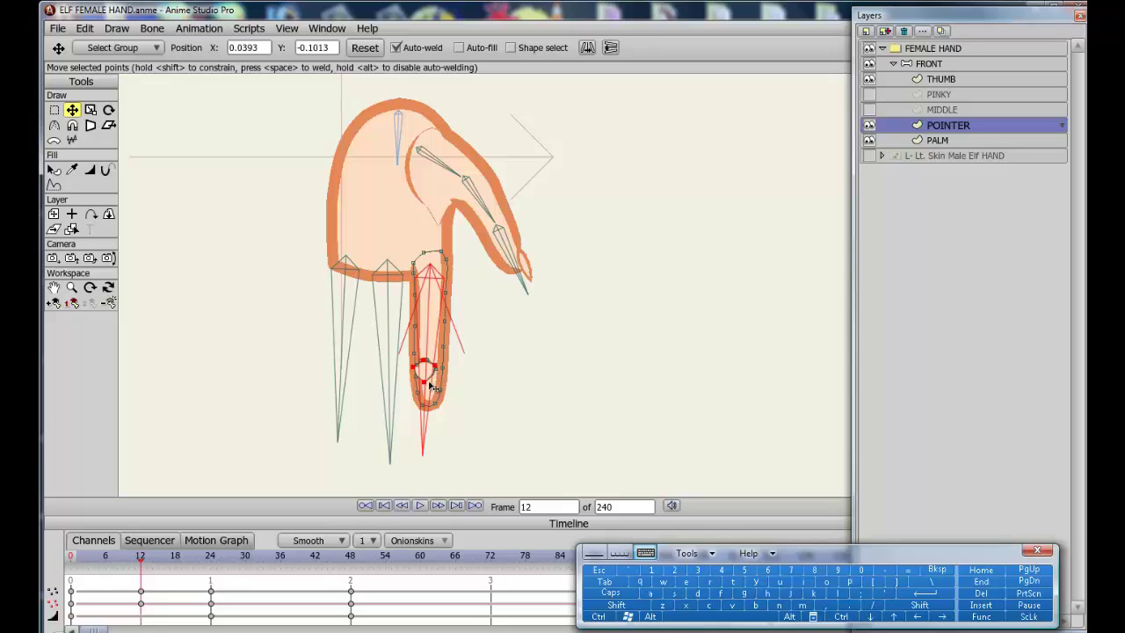
{"action": "left_click_drag", "start_coordinate": [430, 376], "coordinate": [432, 352]}
{"action": "left_click", "coordinate": [440, 352]}
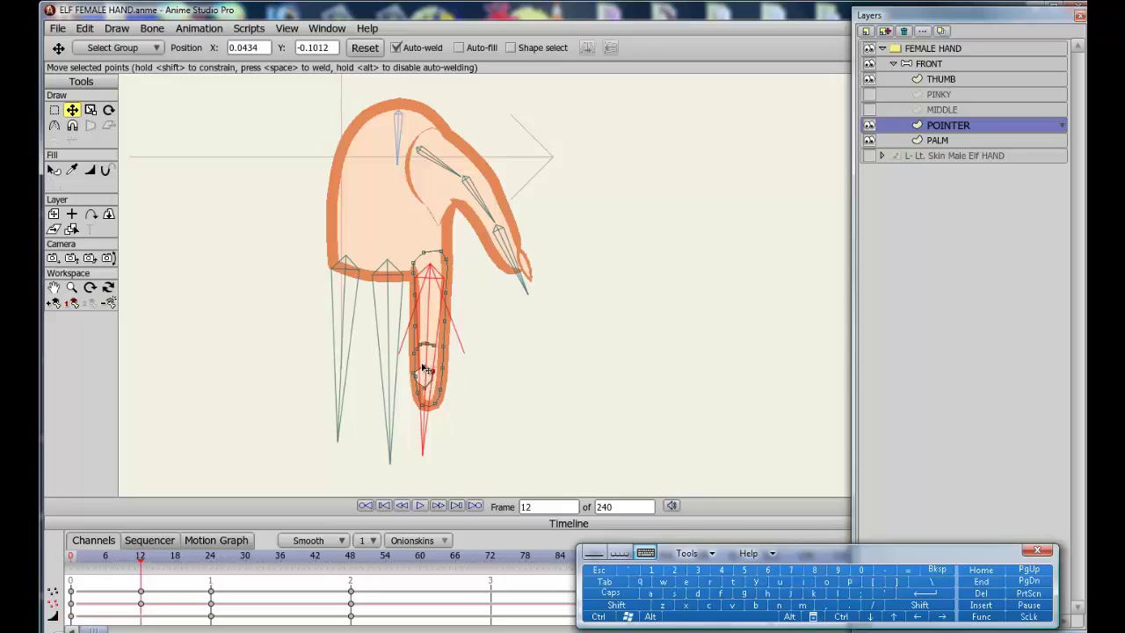
- Extend the fingernail downward at the fingertip at frame 6, and raise and round its upper end at frame 12
{"action": "left_click_drag", "start_coordinate": [141, 562], "coordinate": [105, 555]}
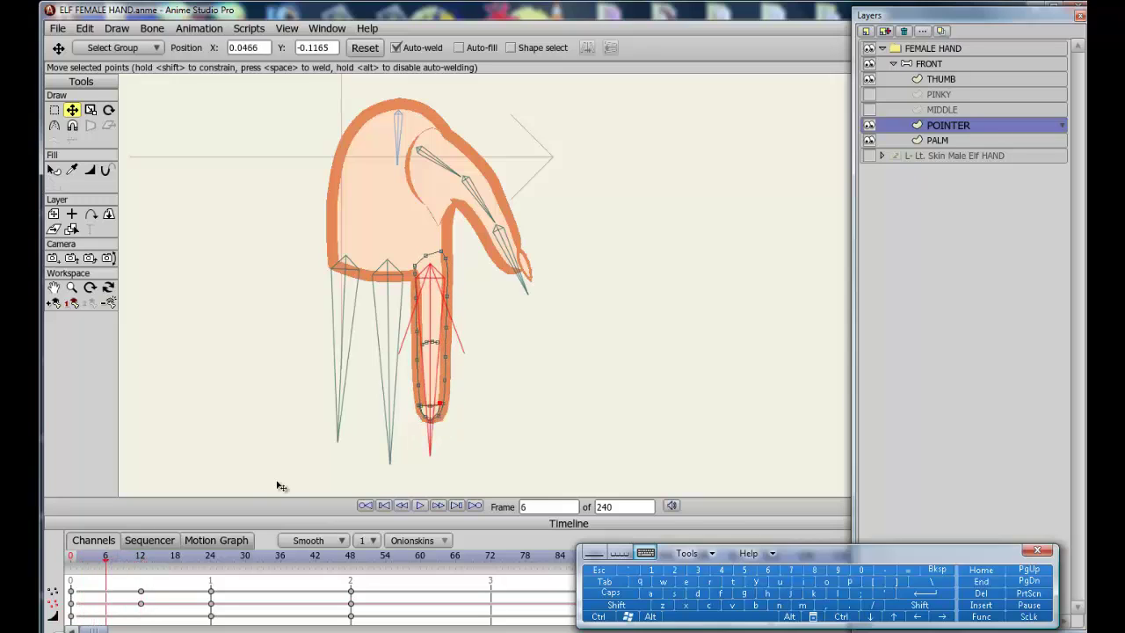
{"action": "left_click_drag", "start_coordinate": [432, 411], "coordinate": [433, 417]}
{"action": "left_click", "coordinate": [53, 287]}
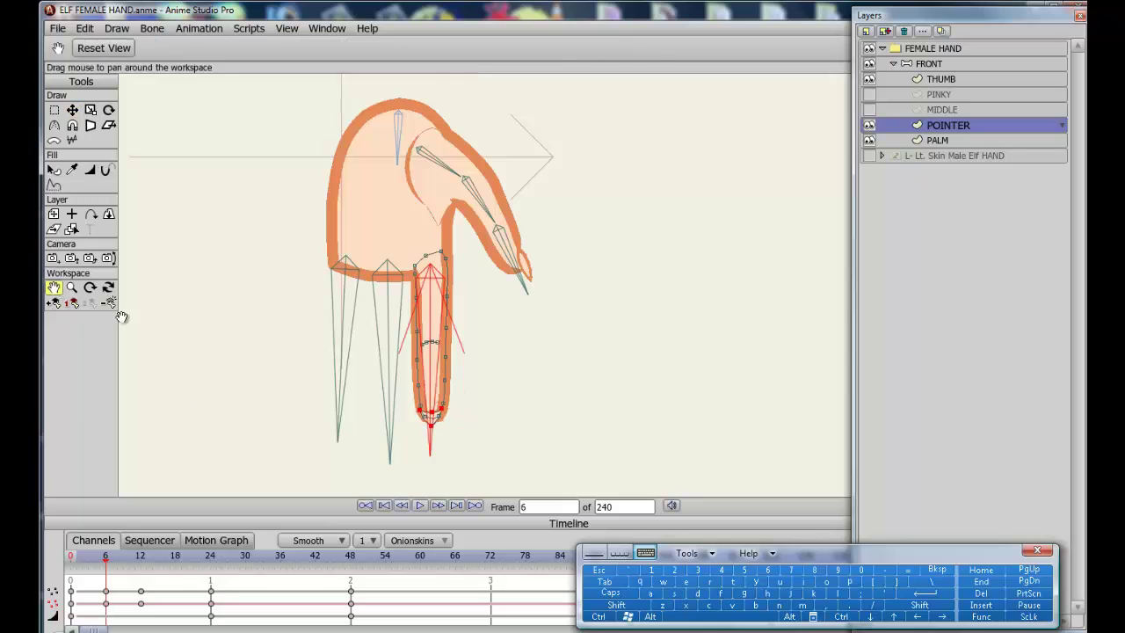
{"action": "left_click_drag", "start_coordinate": [344, 359], "coordinate": [344, 306]}
{"action": "scroll", "coordinate": [344, 307], "scroll_direction": "up", "scroll_amount": 3}
{"action": "key", "text": "t"}
{"action": "left_click_drag", "start_coordinate": [378, 412], "coordinate": [347, 478]}
{"action": "left_click_drag", "start_coordinate": [107, 561], "coordinate": [141, 558]}
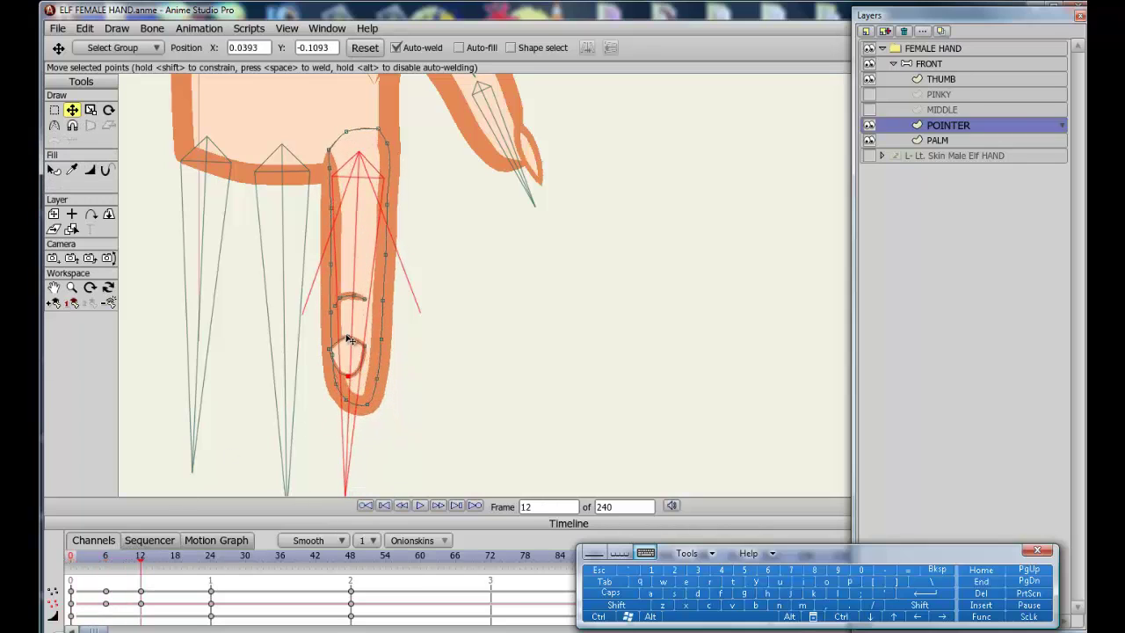
{"action": "key", "text": "c"}
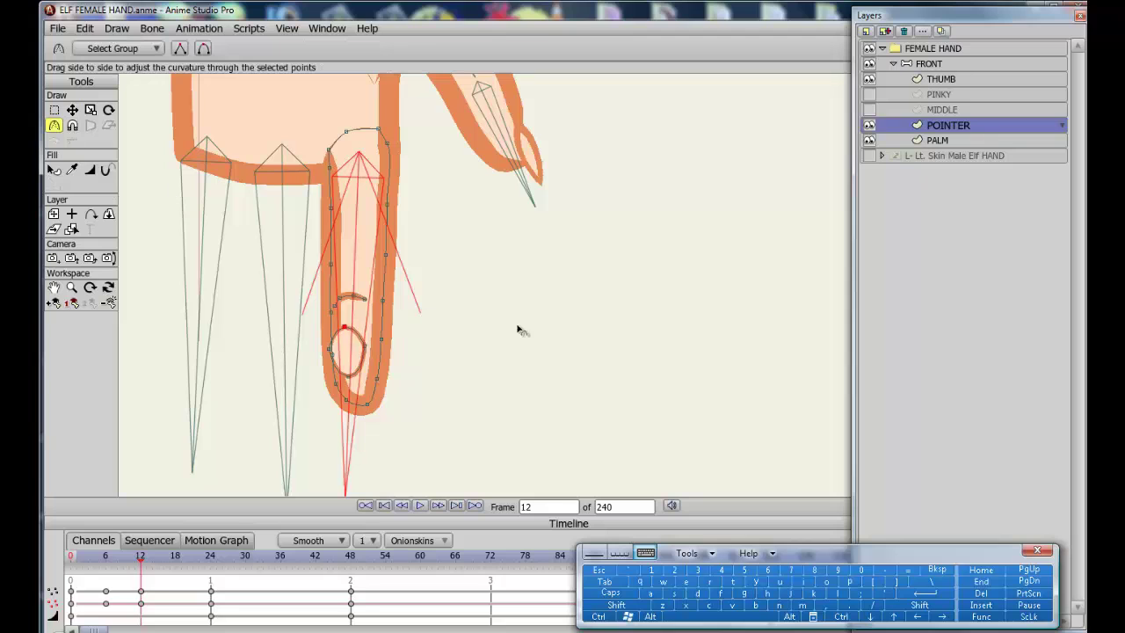
- At frame 36, reposition the crease points of the curled fingertip around the fingernail
{"action": "left_click_drag", "start_coordinate": [144, 566], "coordinate": [281, 534]}
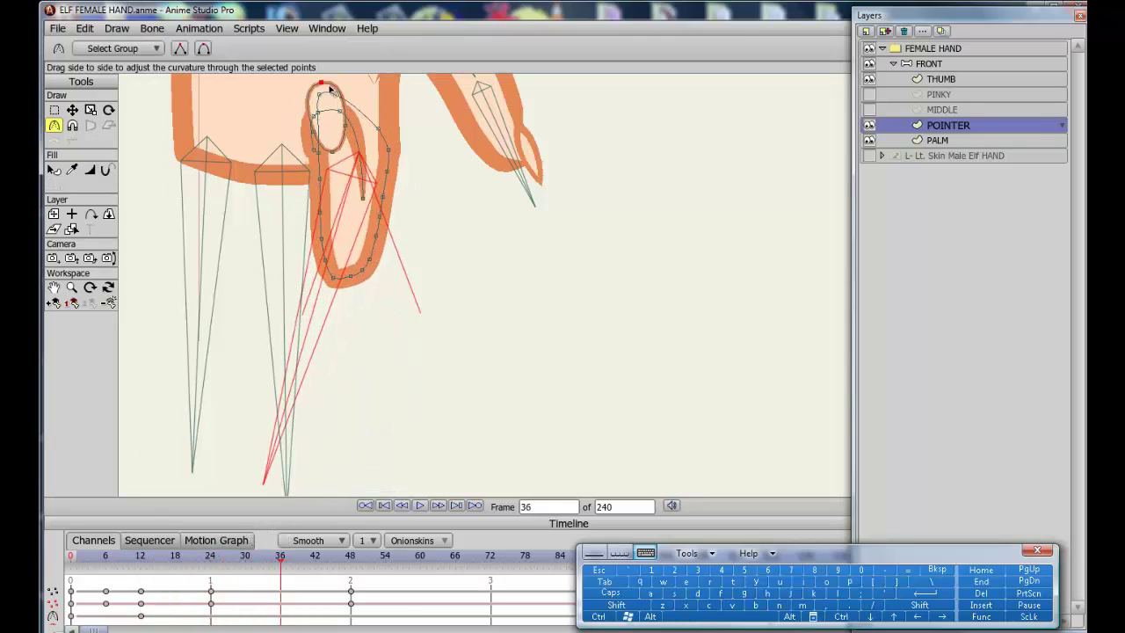
{"action": "left_click", "coordinate": [74, 110]}
{"action": "left_click_drag", "start_coordinate": [366, 153], "coordinate": [343, 103]}
{"action": "left_click", "coordinate": [54, 288]}
{"action": "left_click_drag", "start_coordinate": [243, 281], "coordinate": [290, 378]}
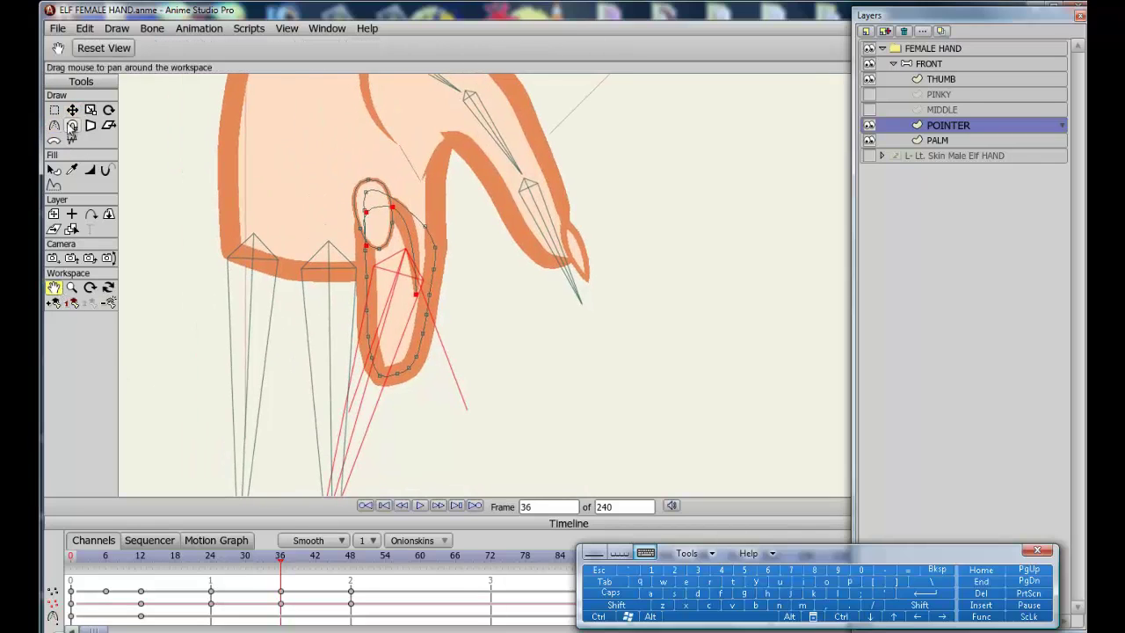
- Adjust the curvature of the fingernail's top point at frame 36 to round the nail
{"action": "left_click", "coordinate": [55, 124]}
{"action": "left_click", "coordinate": [369, 180]}
{"action": "key", "text": "g"}
{"action": "left_click", "coordinate": [368, 180]}
{"action": "key", "text": "c"}
{"action": "left_click_drag", "start_coordinate": [368, 180], "coordinate": [243, 195]}
- At frame 30, reposition the fingernail's side point, the crease and the lower corner of the bent finger
{"action": "left_click_drag", "start_coordinate": [296, 552], "coordinate": [245, 555]}
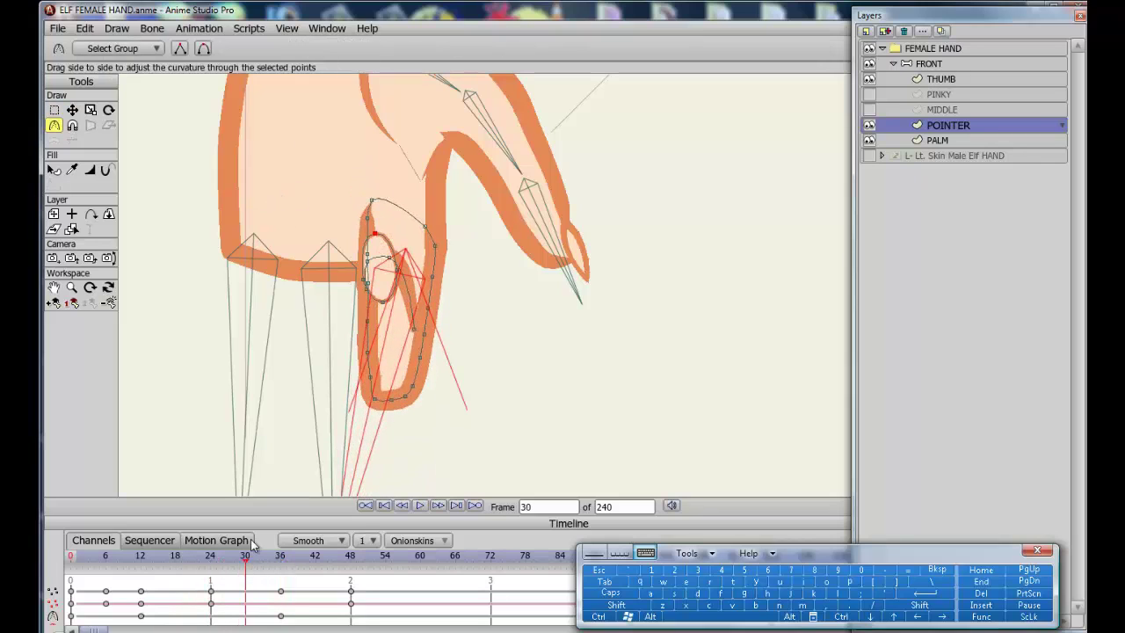
{"action": "key", "text": "g"}
{"action": "left_click", "coordinate": [360, 280]}
{"action": "key", "text": "t"}
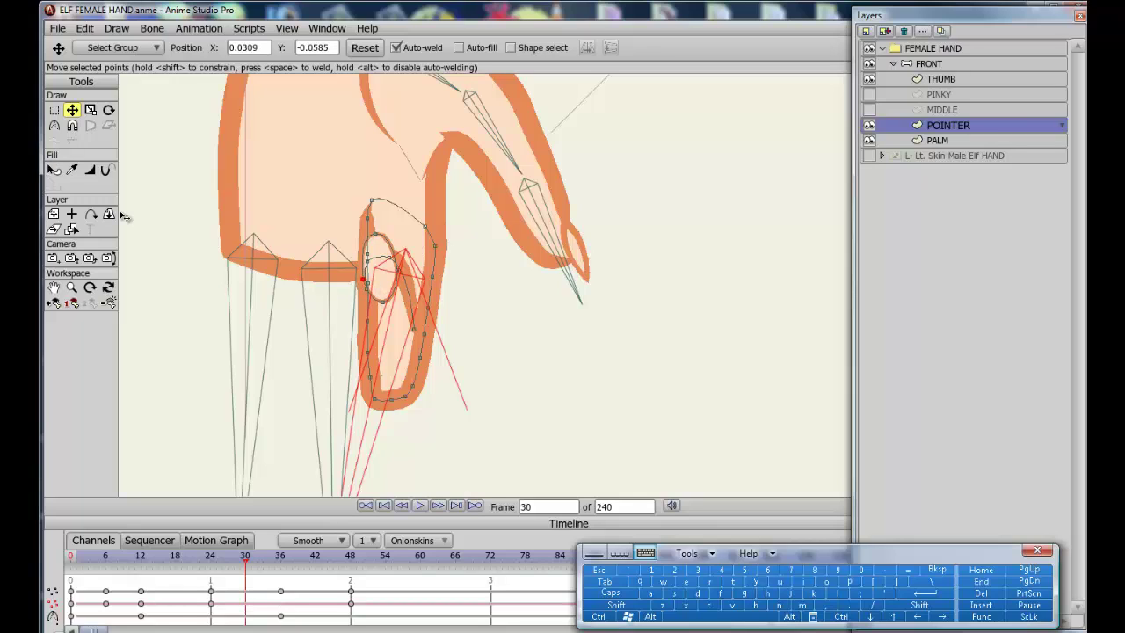
{"action": "key", "text": "ctrl+z"}
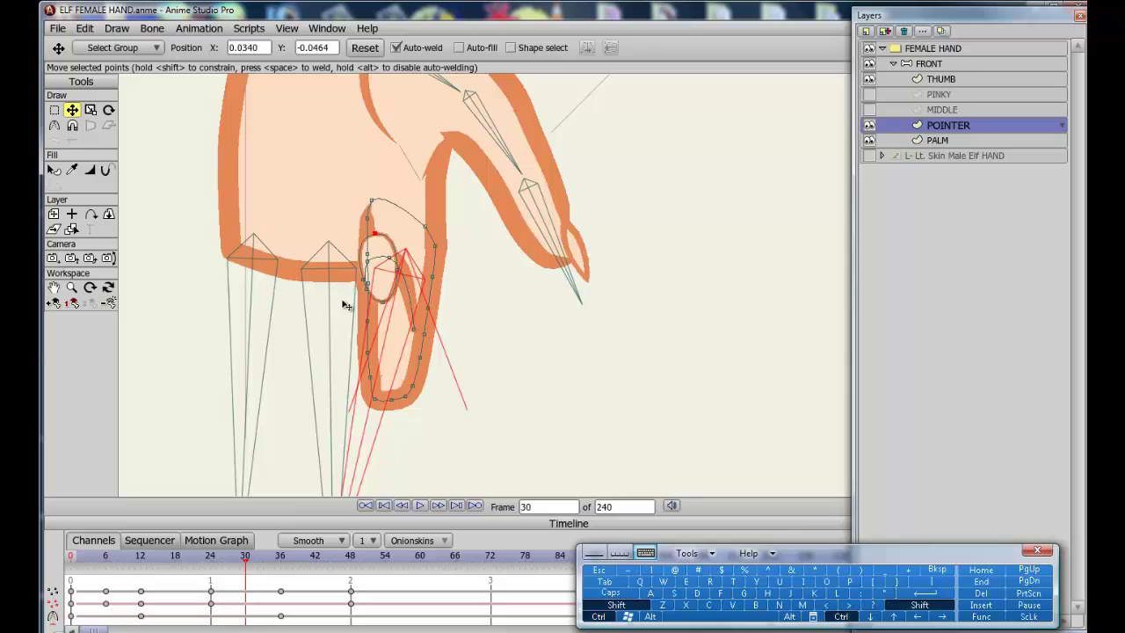
{"action": "key", "text": "ctrl+shift+z"}
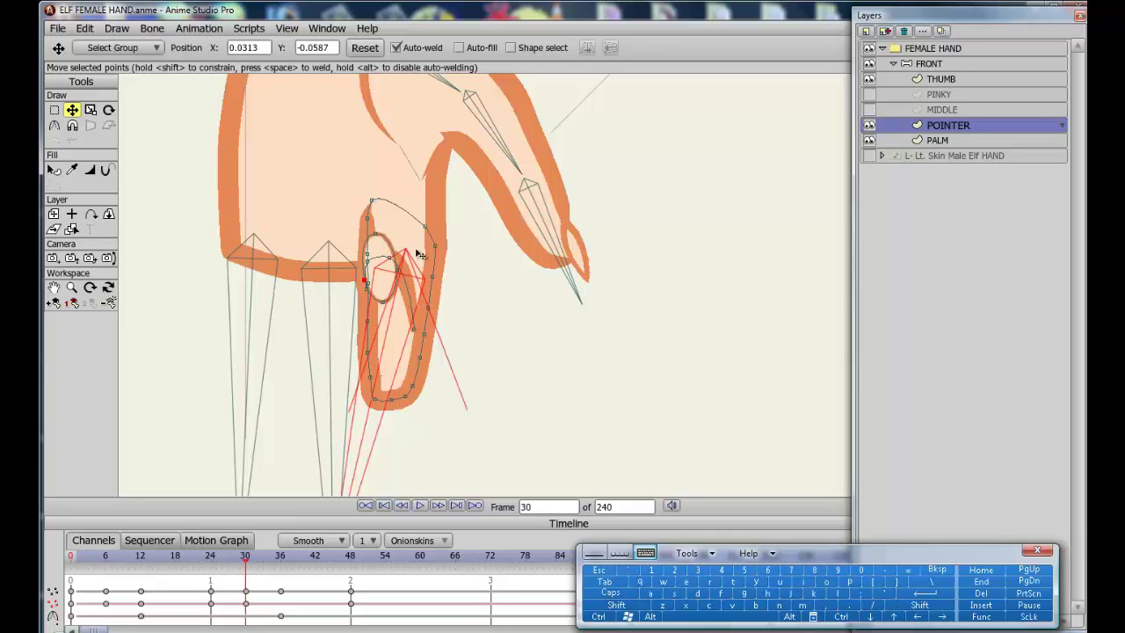
{"action": "left_click_drag", "start_coordinate": [410, 297], "coordinate": [415, 295]}
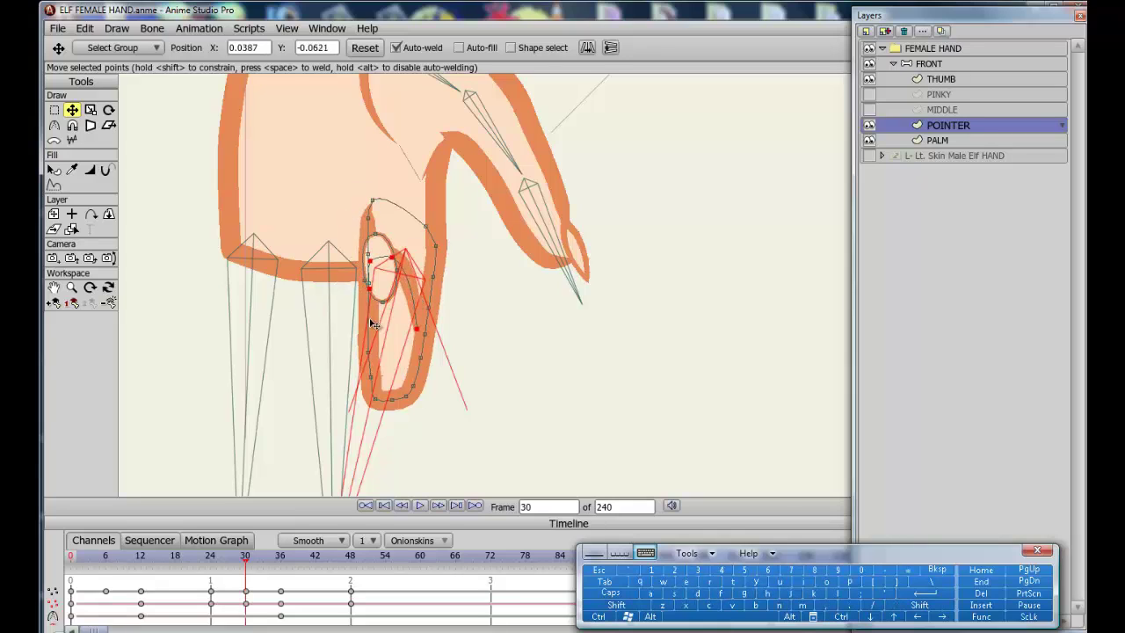
{"action": "left_click", "coordinate": [375, 393]}
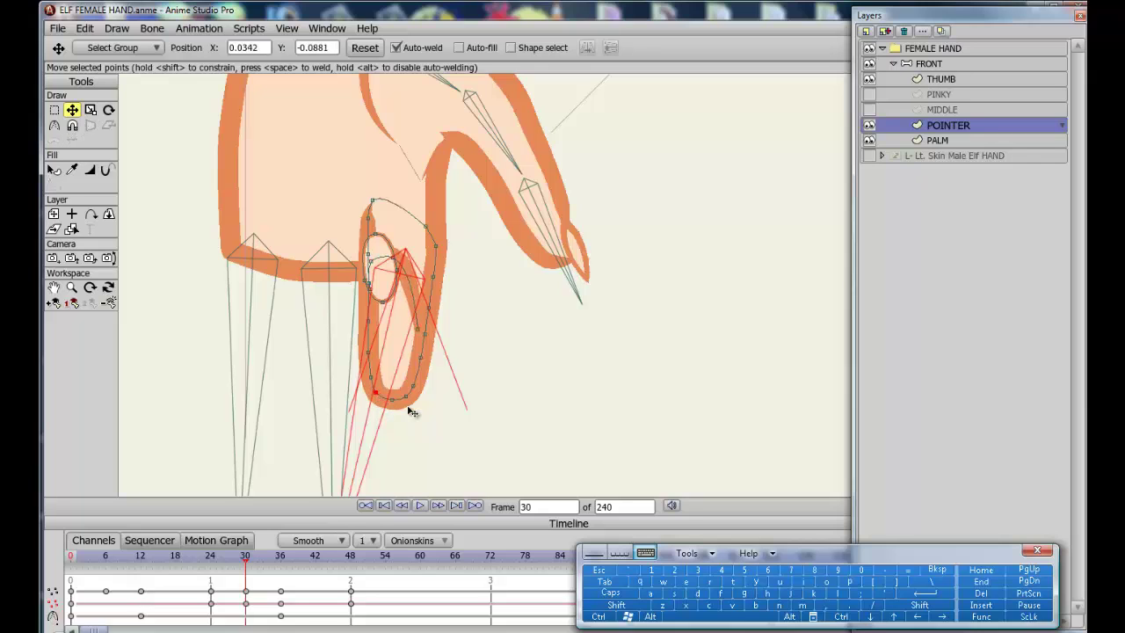
- At frame 24, smooth the lower outline points on the finger's middle-finger side and play back the curl
{"action": "left_click_drag", "start_coordinate": [235, 552], "coordinate": [210, 555]}
{"action": "left_click_drag", "start_coordinate": [379, 426], "coordinate": [369, 384]}
{"action": "left_click_drag", "start_coordinate": [370, 369], "coordinate": [368, 360]}
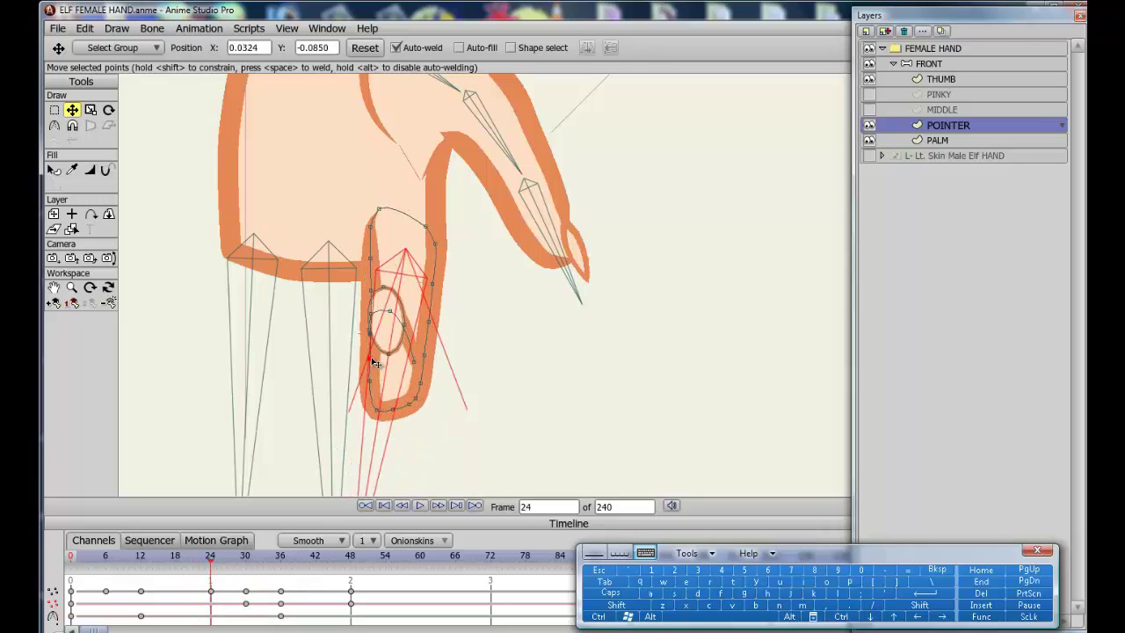
{"action": "left_click_drag", "start_coordinate": [378, 411], "coordinate": [374, 399]}
{"action": "left_click_drag", "start_coordinate": [212, 556], "coordinate": [141, 549]}
{"action": "scroll", "coordinate": [191, 434], "scroll_direction": "down", "scroll_amount": 3}
{"action": "left_click", "coordinate": [421, 506]}
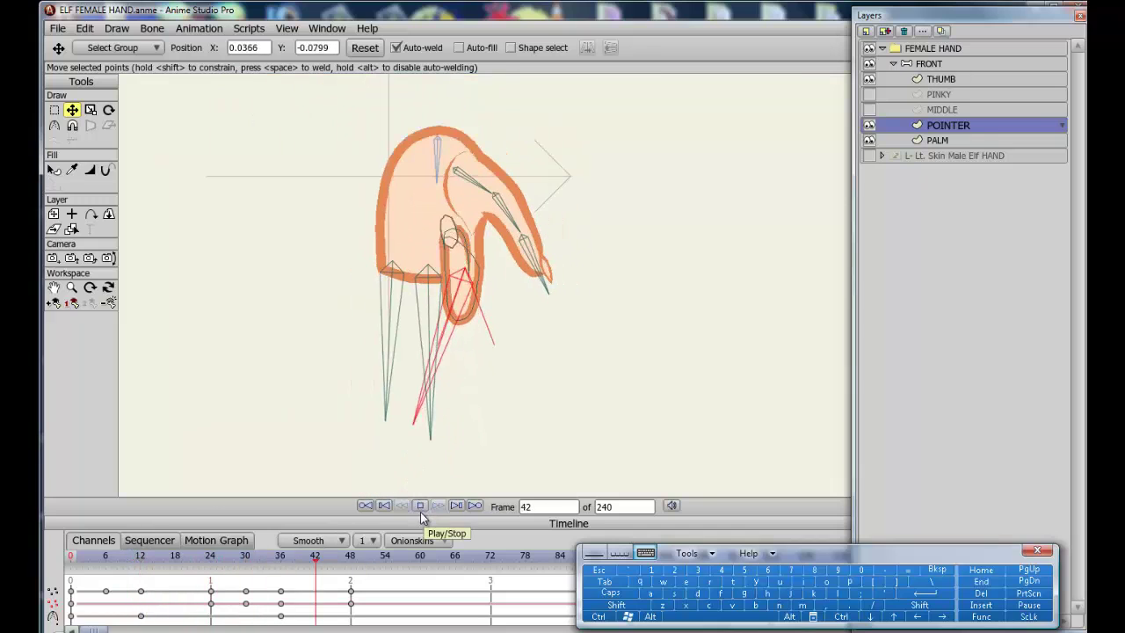
- At frame 12, move the two upper outline points on the finger's middle-finger side down to the palm edge
{"action": "left_click_drag", "start_coordinate": [287, 557], "coordinate": [141, 542]}
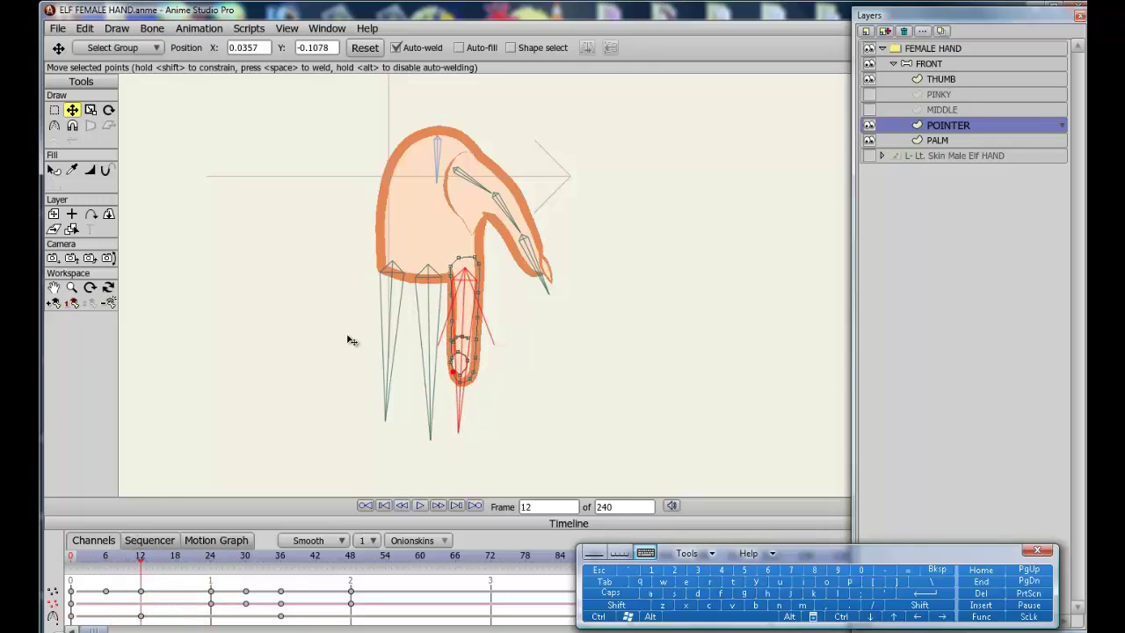
{"action": "scroll", "coordinate": [349, 338], "scroll_direction": "up", "scroll_amount": 5}
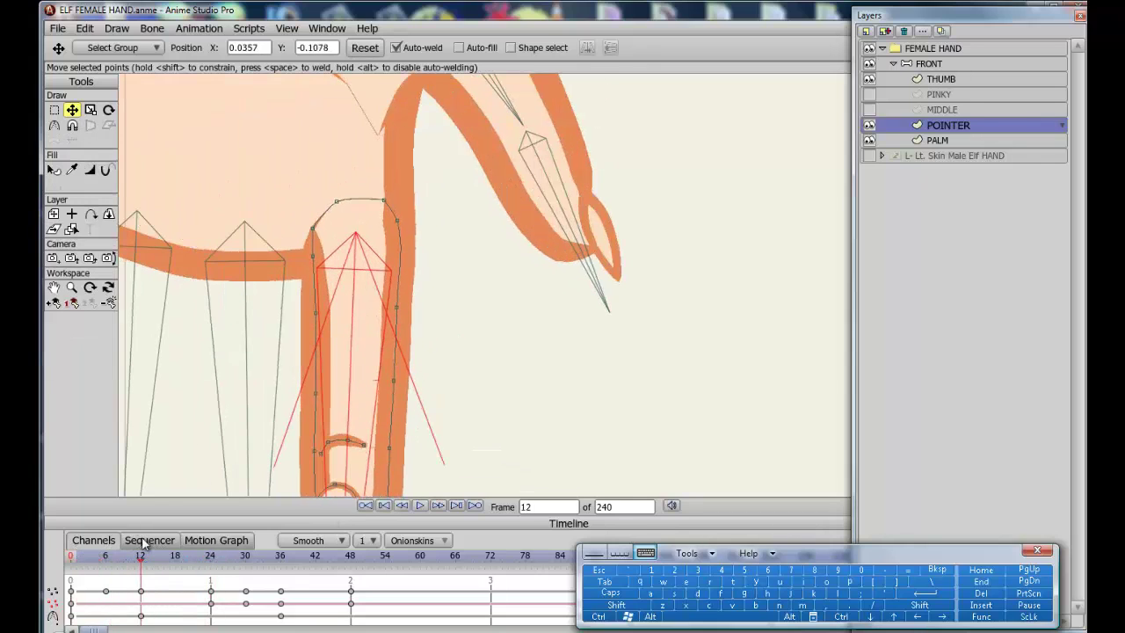
{"action": "key", "text": "g"}
{"action": "key", "text": "t"}
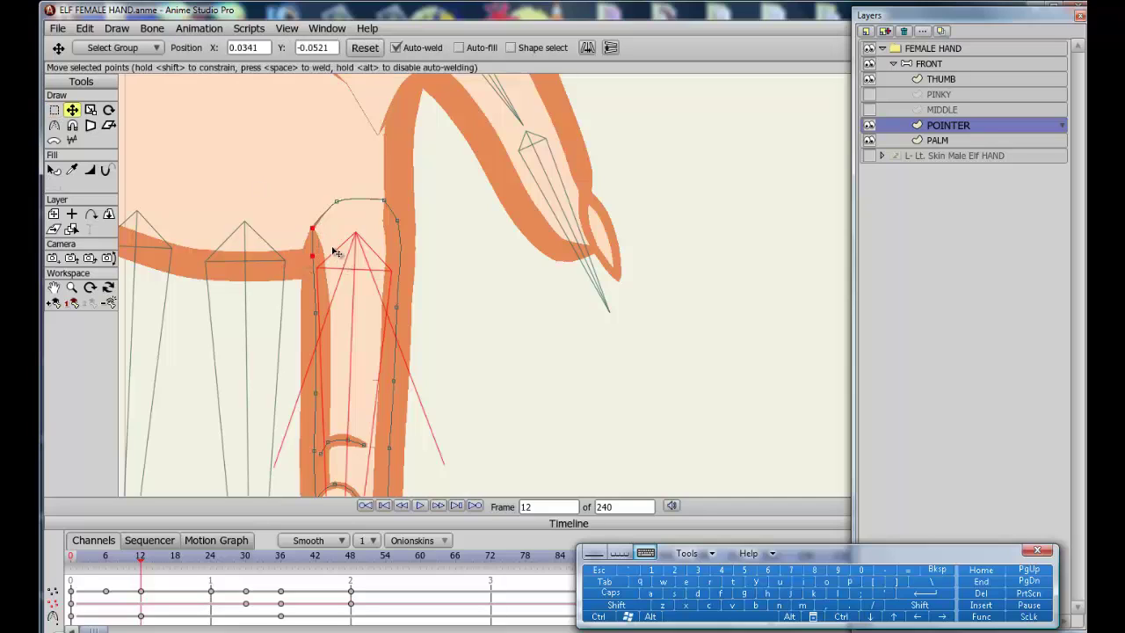
{"action": "left_click_drag", "start_coordinate": [313, 234], "coordinate": [314, 254]}
{"action": "left_click", "coordinate": [54, 109]}
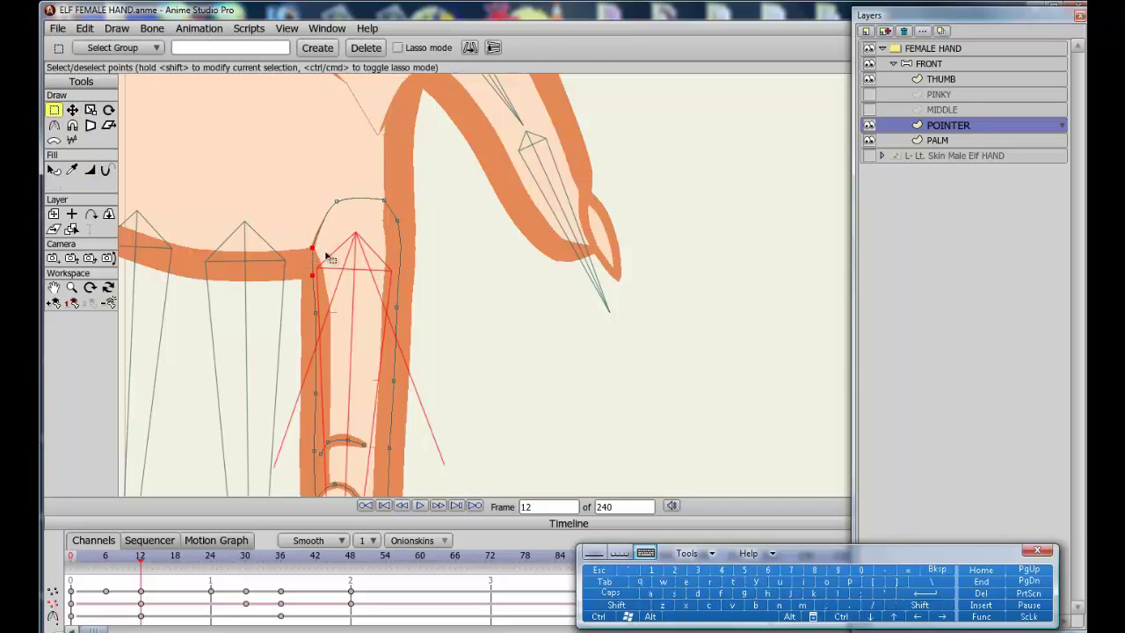
{"action": "key", "text": "w"}
- At frame 24, lower the upper outline point on the finger's middle-finger side to meet the palm edge
{"action": "left_click_drag", "start_coordinate": [140, 563], "coordinate": [210, 563]}
{"action": "key", "text": "g"}
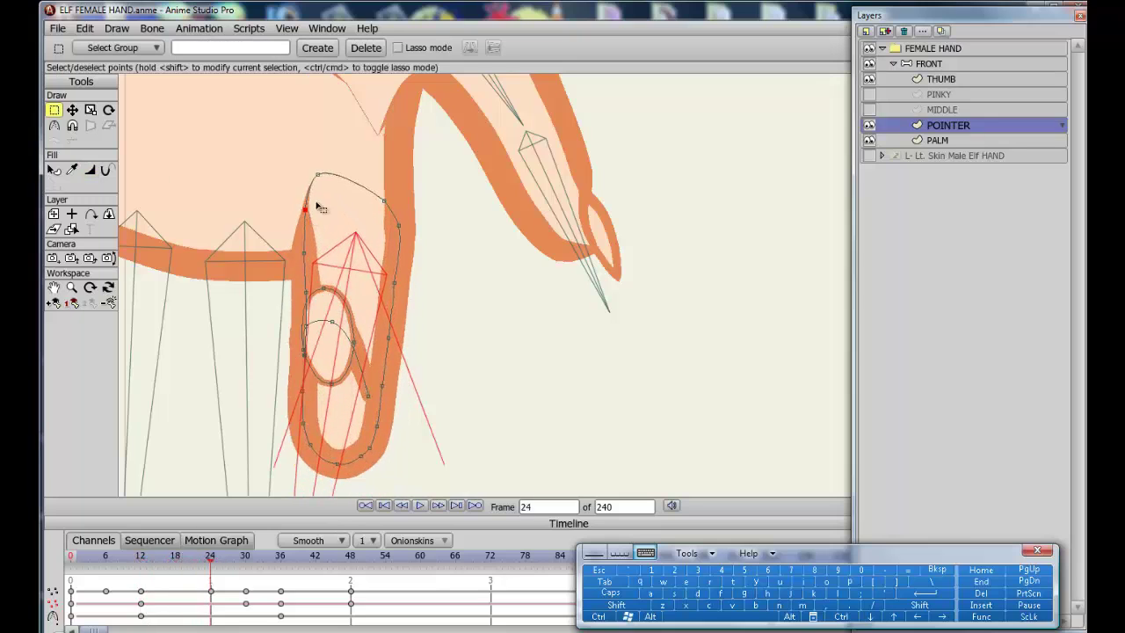
{"action": "left_click", "coordinate": [72, 110]}
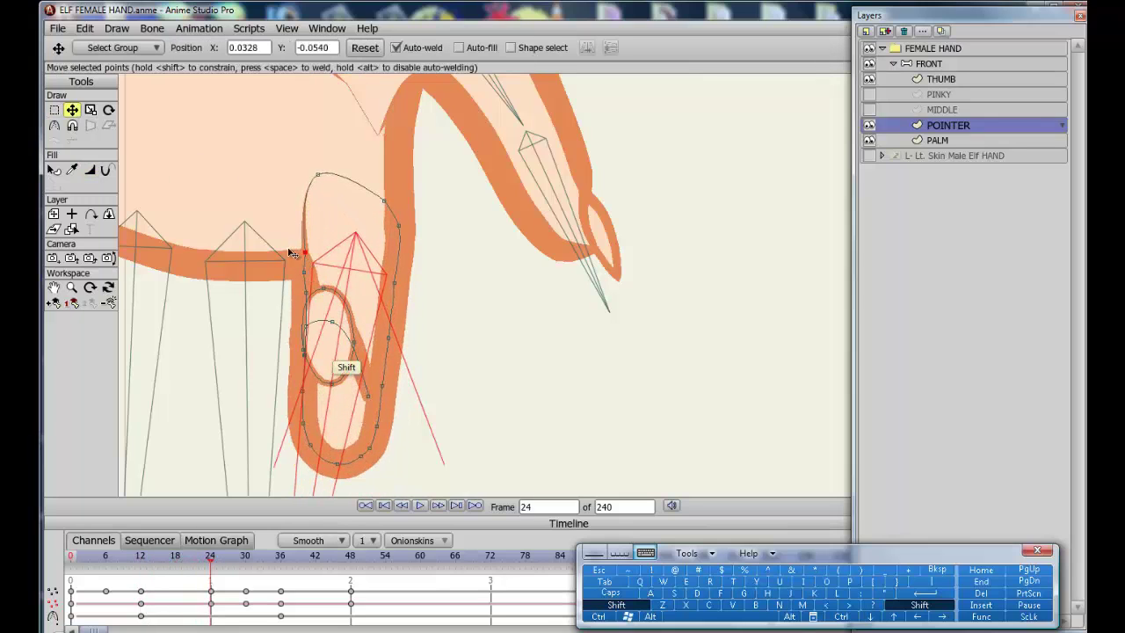
{"action": "key", "text": "w"}
- At frame 30, lower the upper outline points beside the fingernail and adjust the curvature of the nail's top
{"action": "left_click_drag", "start_coordinate": [211, 565], "coordinate": [245, 558]}
{"action": "key", "text": "t"}
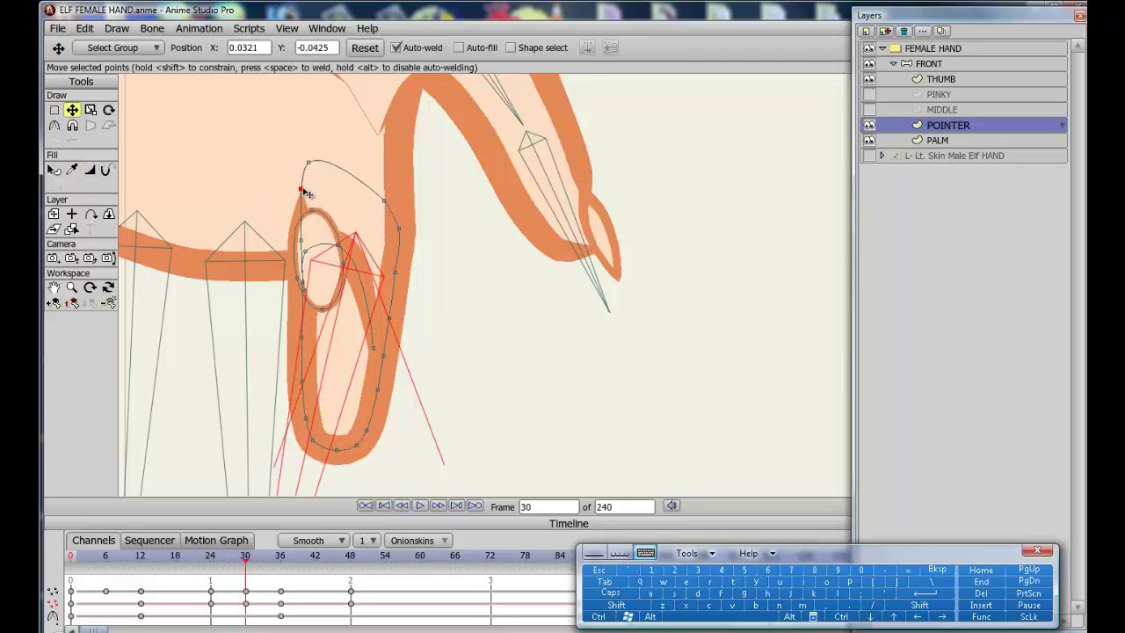
{"action": "left_click_drag", "start_coordinate": [301, 190], "coordinate": [304, 235]}
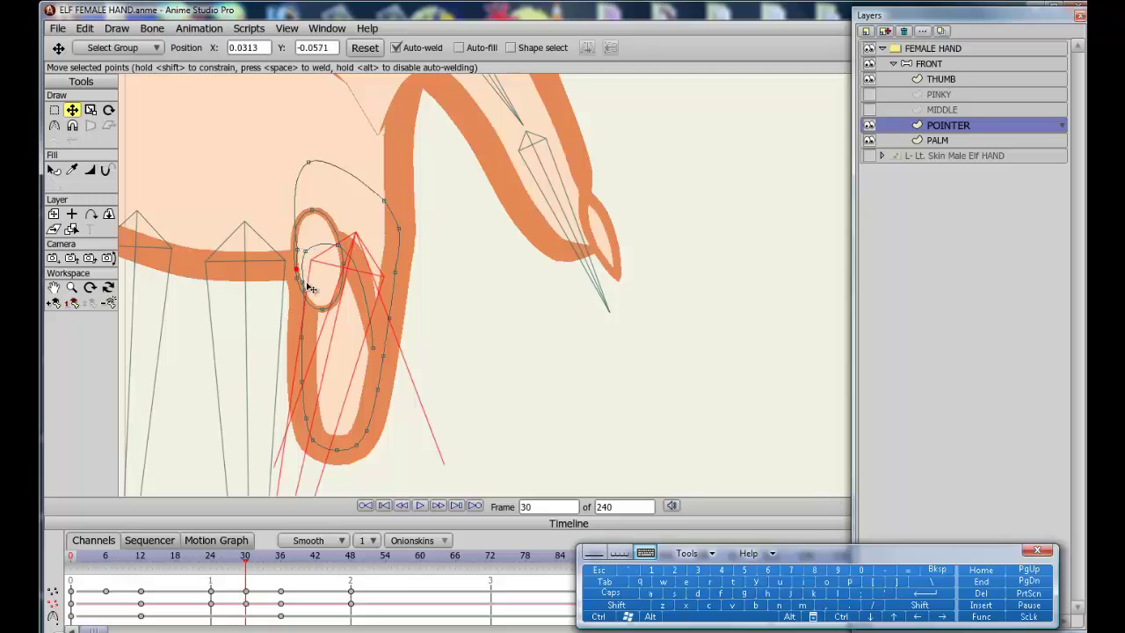
{"action": "key", "text": "c"}
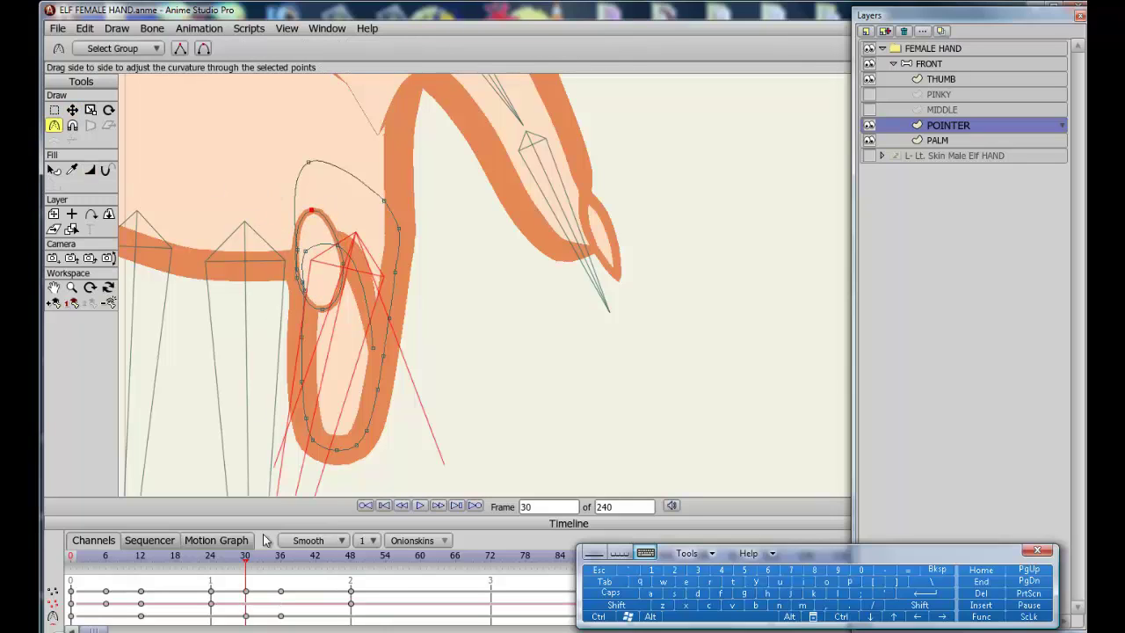
- Lower the upper outline points on the finger's middle-finger side at frames 36 and 48
{"action": "mouse_move", "coordinate": [246, 561]}
{"action": "left_mouse_down"}
{"action": "mouse_move", "coordinate": [306, 559]}
{"action": "mouse_move", "coordinate": [280, 559]}
{"action": "left_mouse_up"}
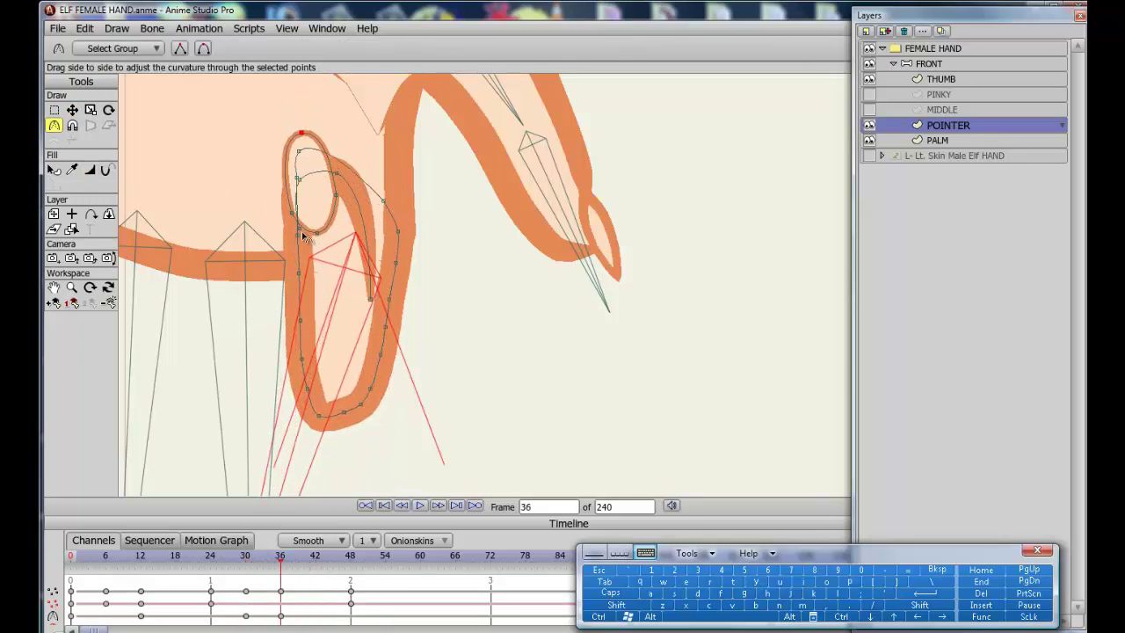
{"action": "key", "text": "t"}
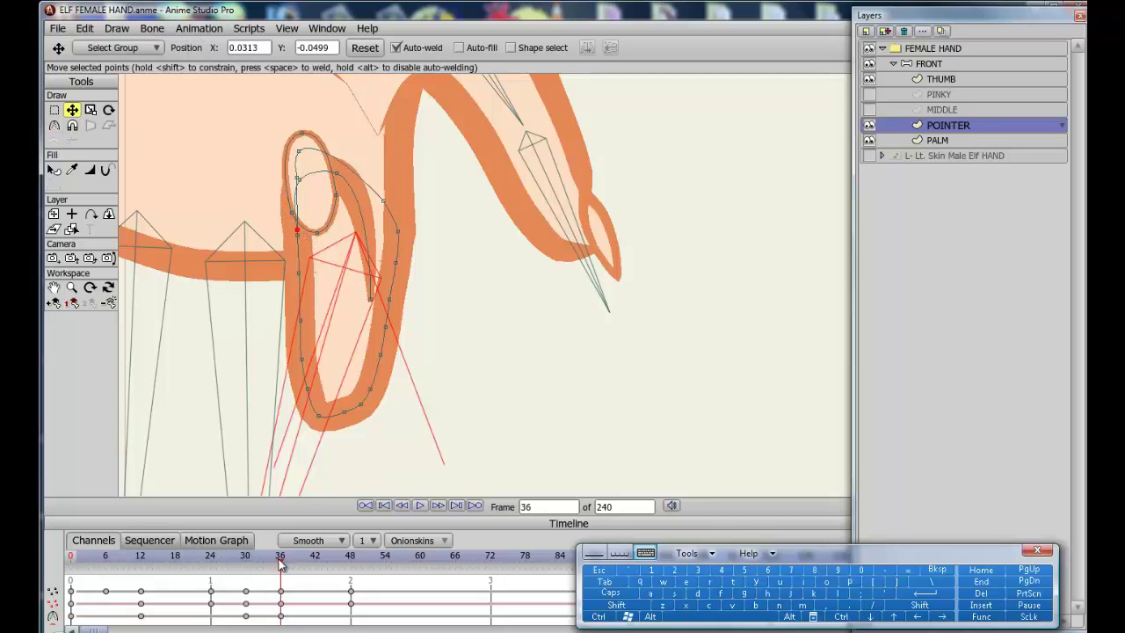
{"action": "mouse_move", "coordinate": [280, 563]}
{"action": "left_mouse_down"}
{"action": "mouse_move", "coordinate": [270, 558]}
{"action": "mouse_move", "coordinate": [354, 551]}
{"action": "left_mouse_up"}
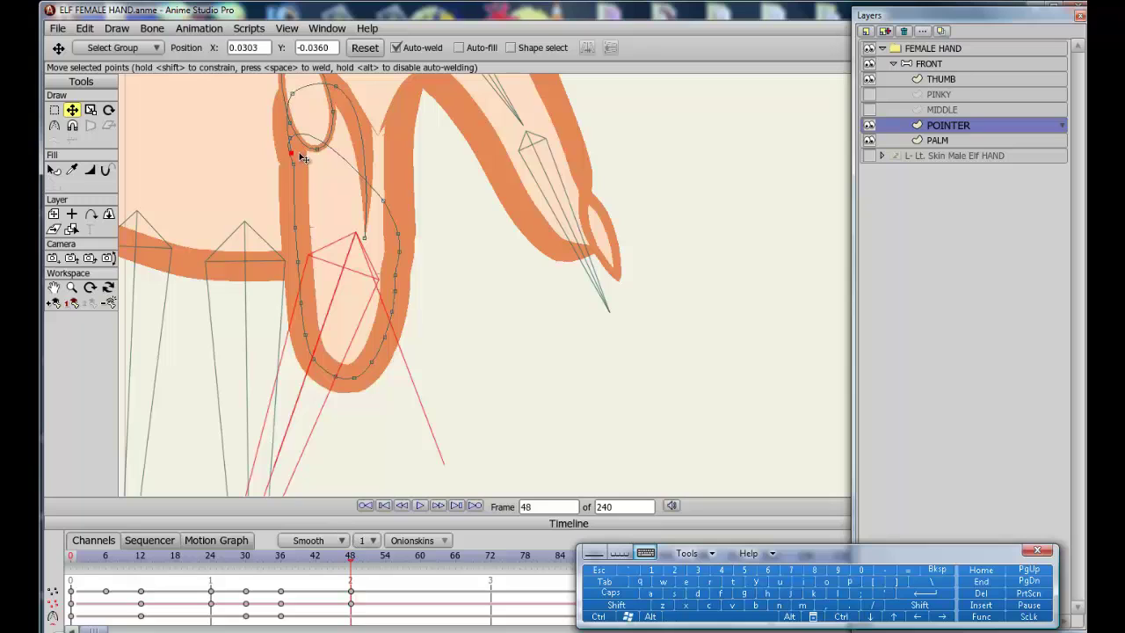
{"action": "left_click_drag", "start_coordinate": [299, 162], "coordinate": [300, 173]}
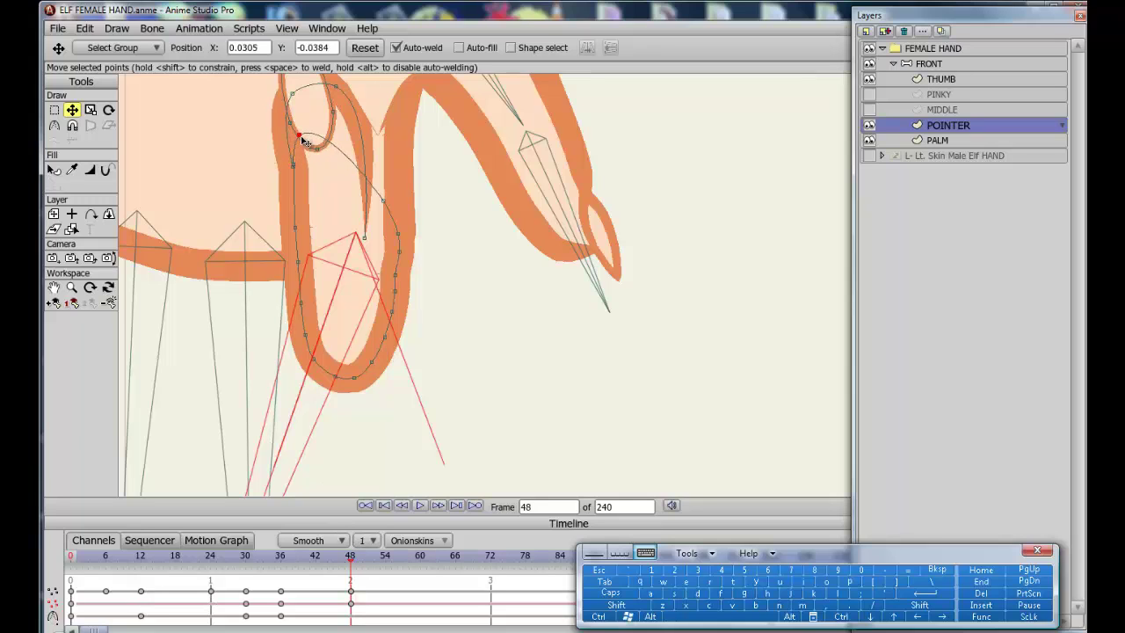
- At frame 48, move the crease's upper point inward and reshape the top of the fingernail
{"action": "left_click_drag", "start_coordinate": [292, 93], "coordinate": [303, 97]}
{"action": "left_click", "coordinate": [54, 287]}
{"action": "left_click_drag", "start_coordinate": [131, 81], "coordinate": [152, 213]}
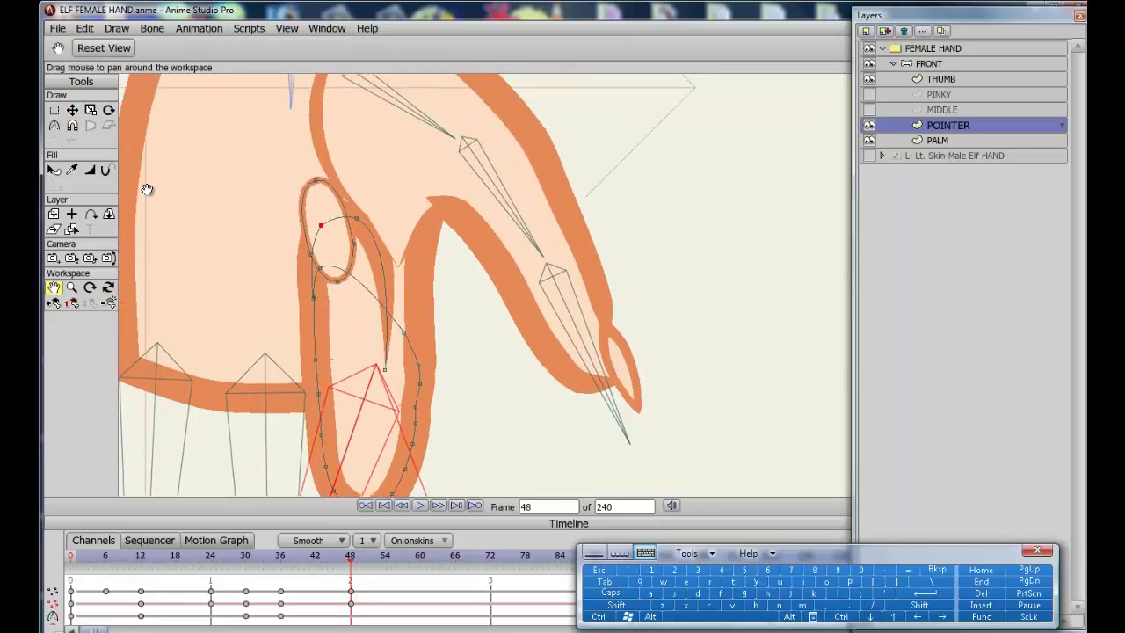
{"action": "left_click", "coordinate": [55, 125]}
{"action": "mouse_move", "coordinate": [314, 179]}
{"action": "left_mouse_down"}
{"action": "mouse_move", "coordinate": [261, 193]}
{"action": "mouse_move", "coordinate": [348, 175]}
{"action": "mouse_move", "coordinate": [324, 183]}
{"action": "left_mouse_up"}
{"action": "key", "text": "t"}
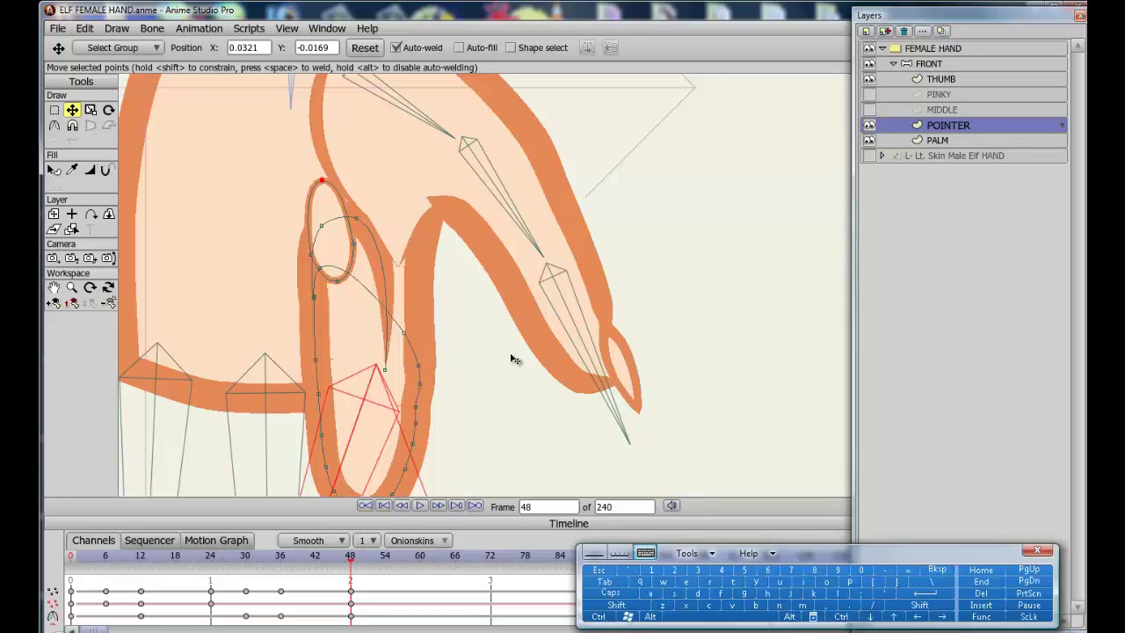
{"action": "left_click", "coordinate": [418, 408]}
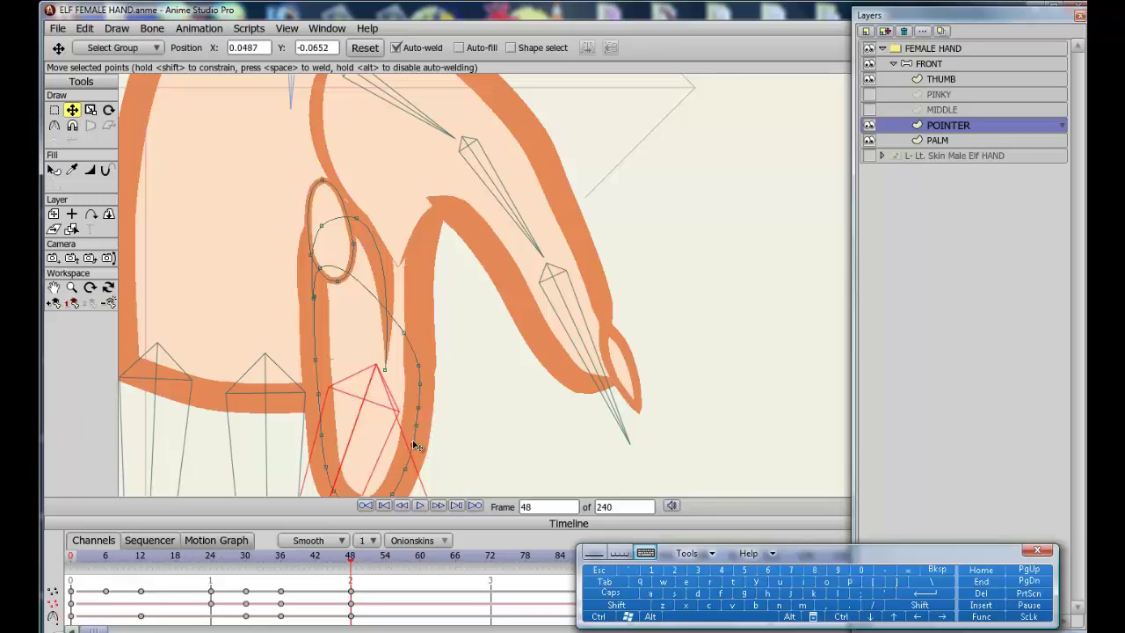
- Play back the POINTER action to review the finger curl and return to frame 0
{"action": "left_click", "coordinate": [54, 287]}
{"action": "scroll", "coordinate": [329, 335], "scroll_direction": "down", "scroll_amount": 5}
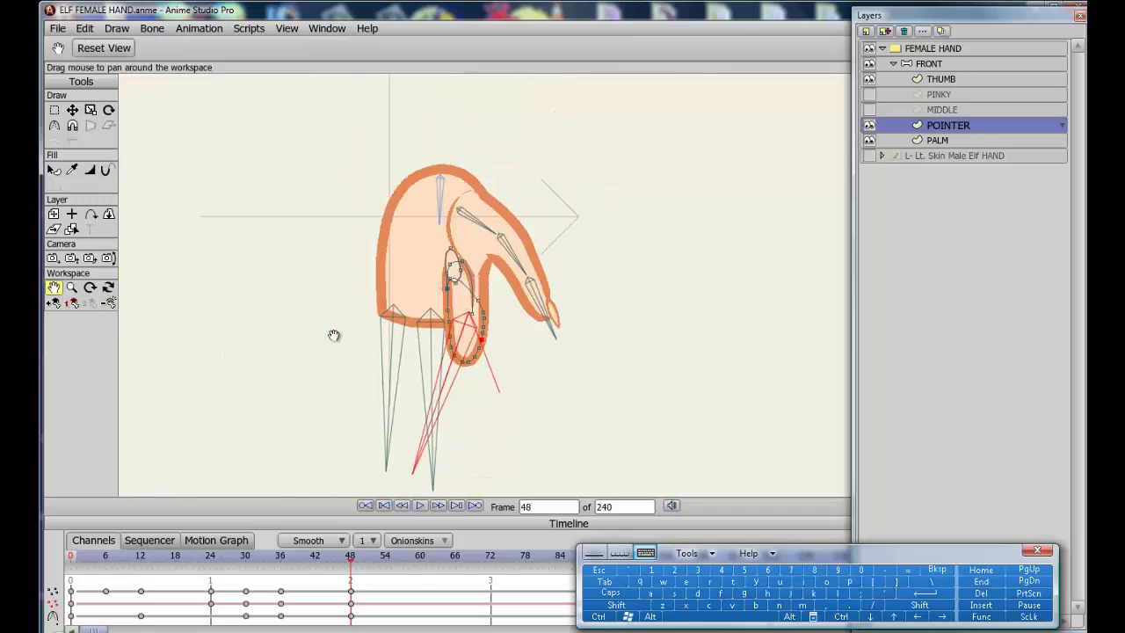
{"action": "left_click_drag", "start_coordinate": [502, 373], "coordinate": [480, 312]}
{"action": "left_click", "coordinate": [420, 505]}
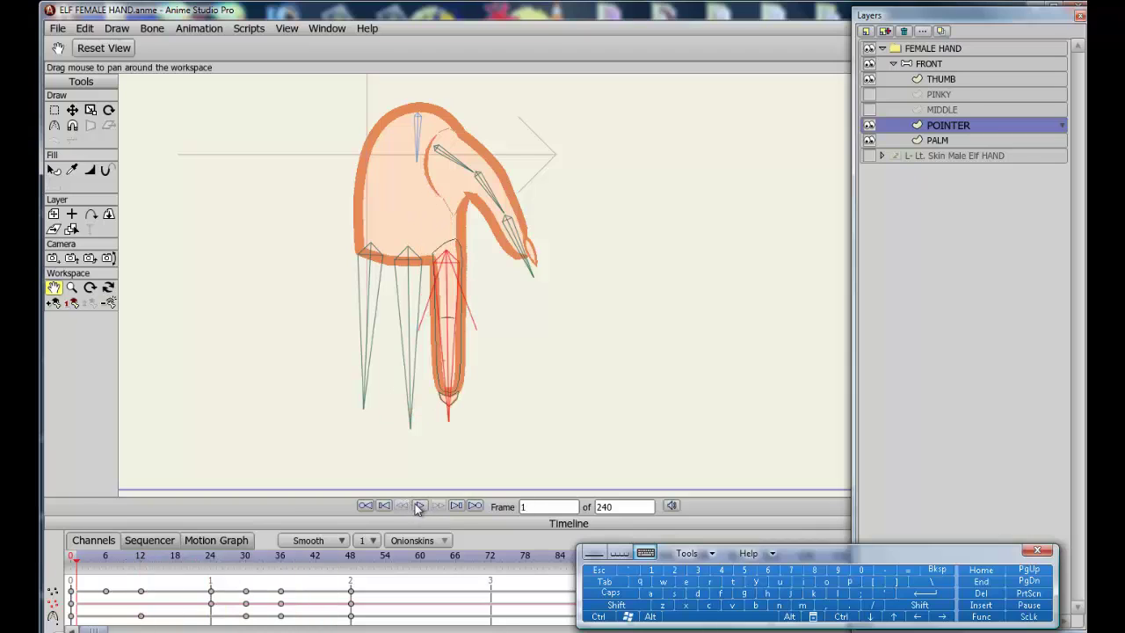
{"action": "left_click", "coordinate": [419, 506]}
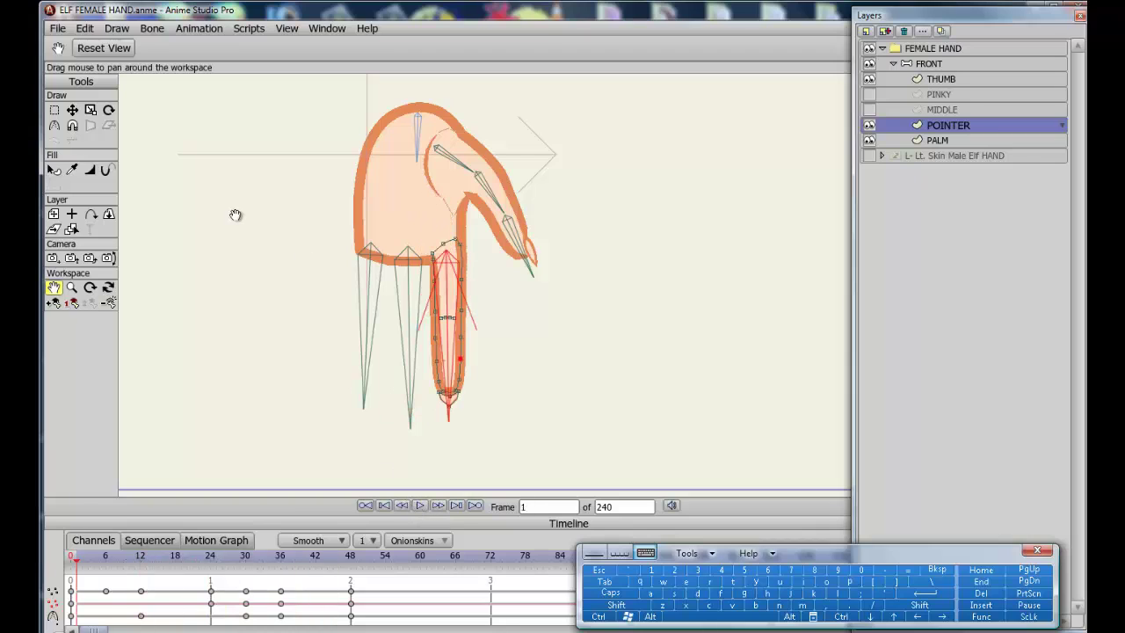
{"action": "left_click", "coordinate": [386, 507]}
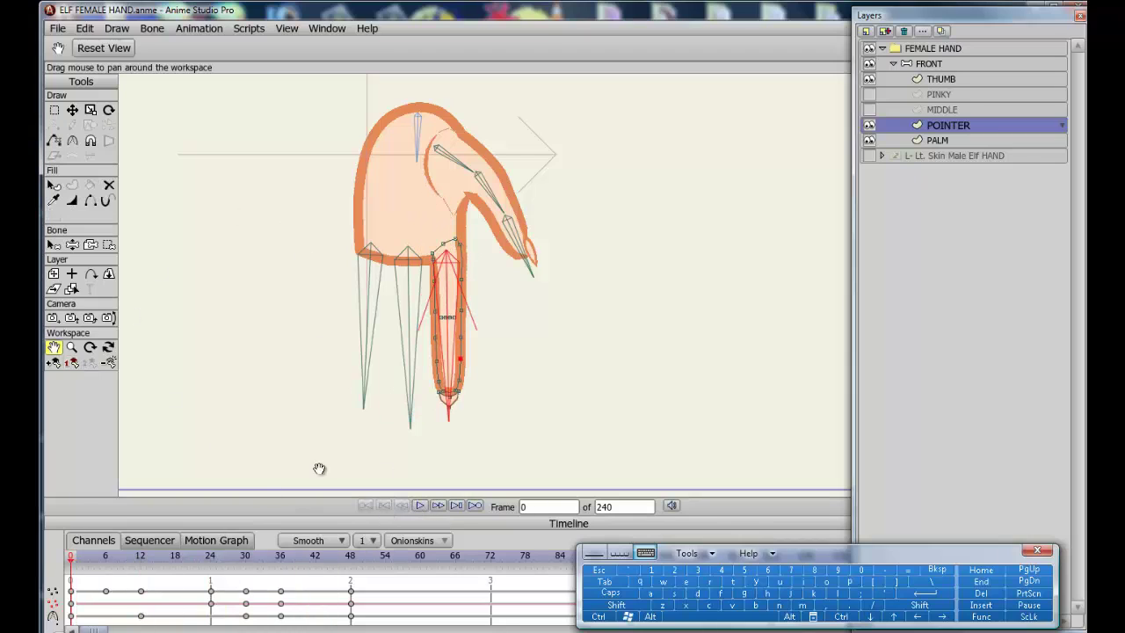
- Return to the mainline and bring up the list of actions
{"action": "left_click", "coordinate": [75, 365]}
{"action": "left_click_drag", "start_coordinate": [939, 555], "coordinate": [864, 550]}
{"action": "left_click", "coordinate": [334, 33]}
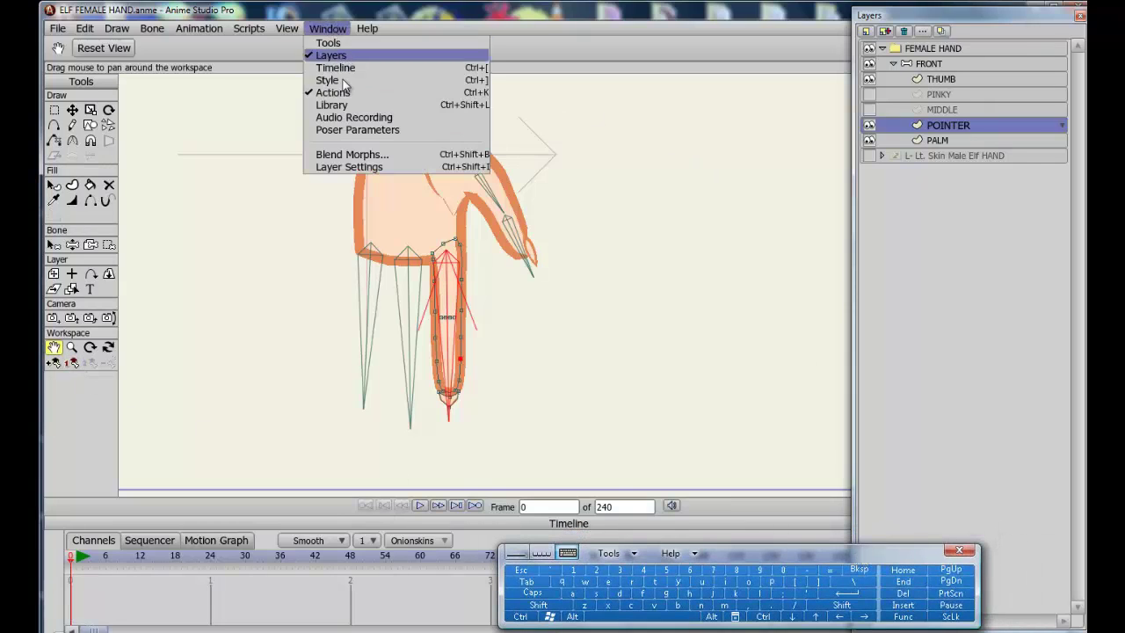
{"action": "left_click", "coordinate": [343, 92]}
{"action": "left_click", "coordinate": [331, 30]}
{"action": "left_click", "coordinate": [343, 93]}
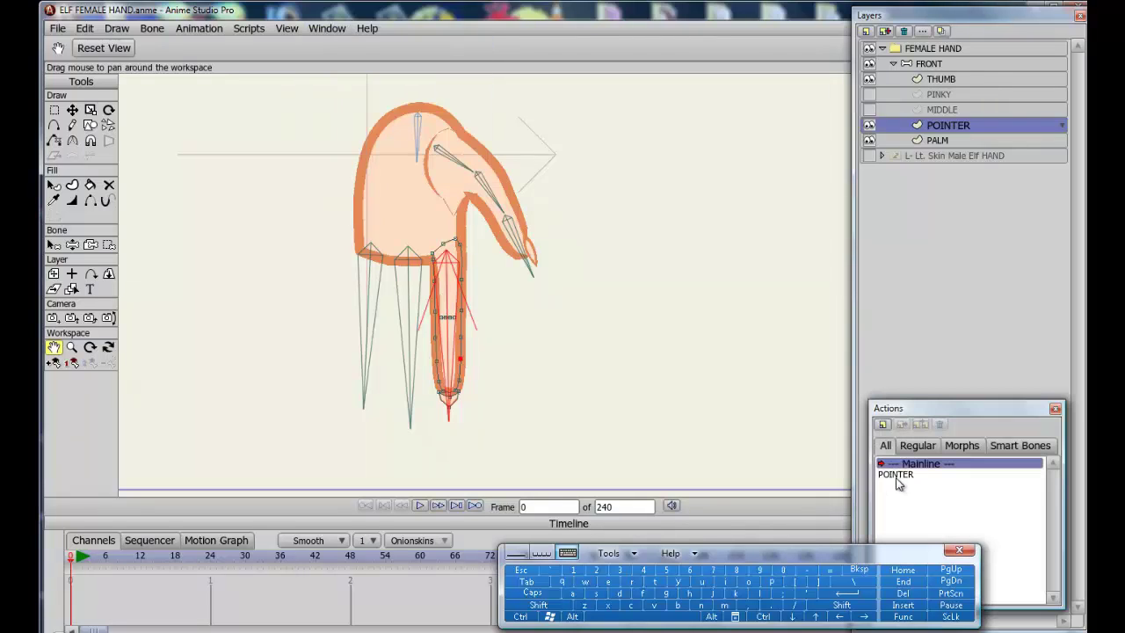
- Rotate the pointer finger's bone in both directions on the mainline and render the hand to check each pose
{"action": "left_click", "coordinate": [73, 245]}
{"action": "left_click_drag", "start_coordinate": [451, 341], "coordinate": [495, 329]}
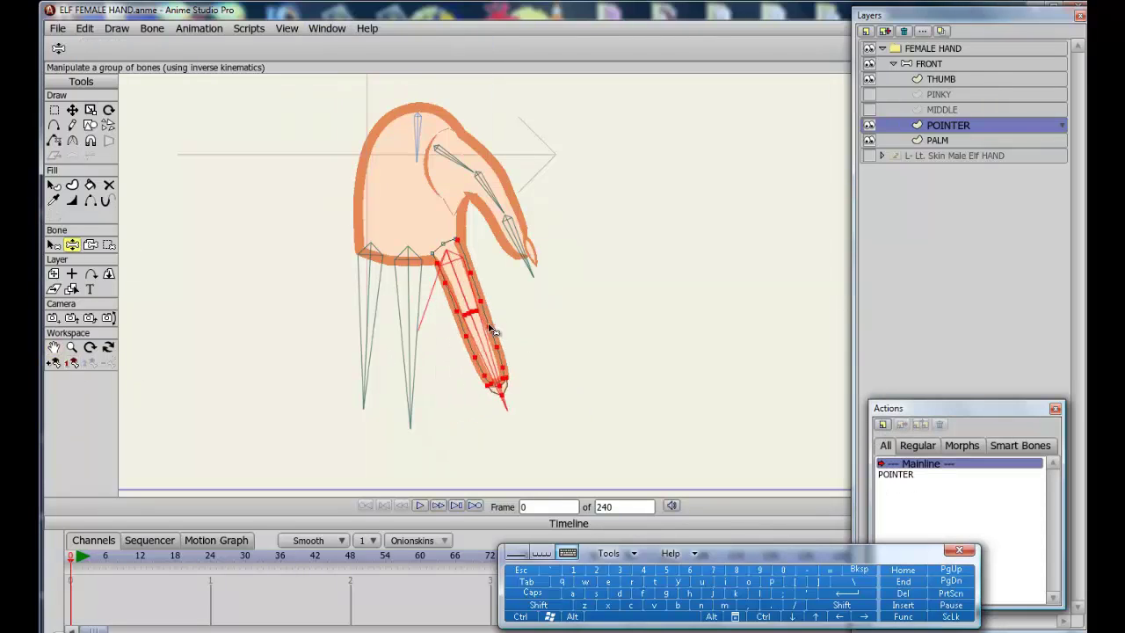
{"action": "left_click", "coordinate": [520, 616]}
{"action": "left_click", "coordinate": [631, 580]}
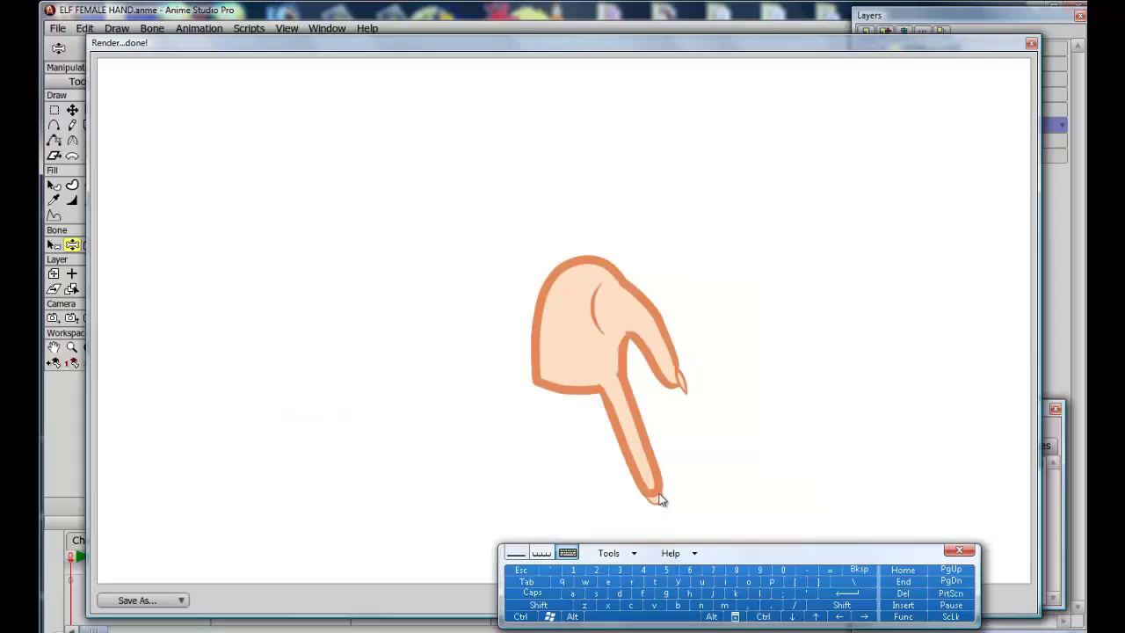
{"action": "left_click", "coordinate": [522, 570]}
{"action": "left_click_drag", "start_coordinate": [490, 354], "coordinate": [439, 410]}
{"action": "key", "text": "ctrl+r"}
{"action": "key", "text": "Escape"}
{"action": "key", "text": "ctrl+r"}
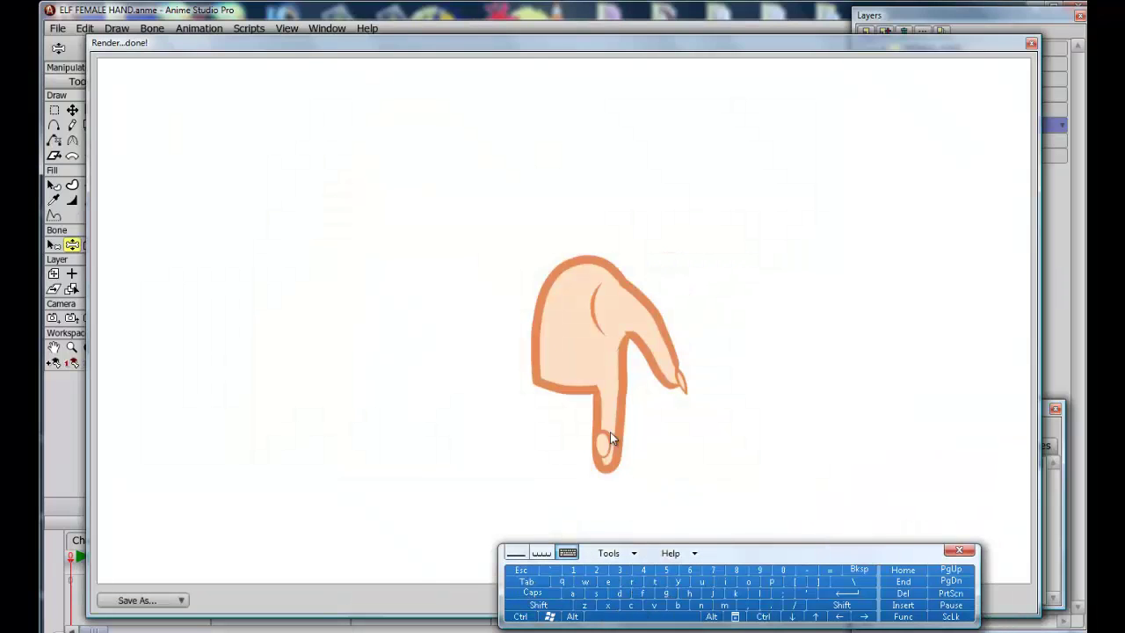
{"action": "key", "text": "Escape"}
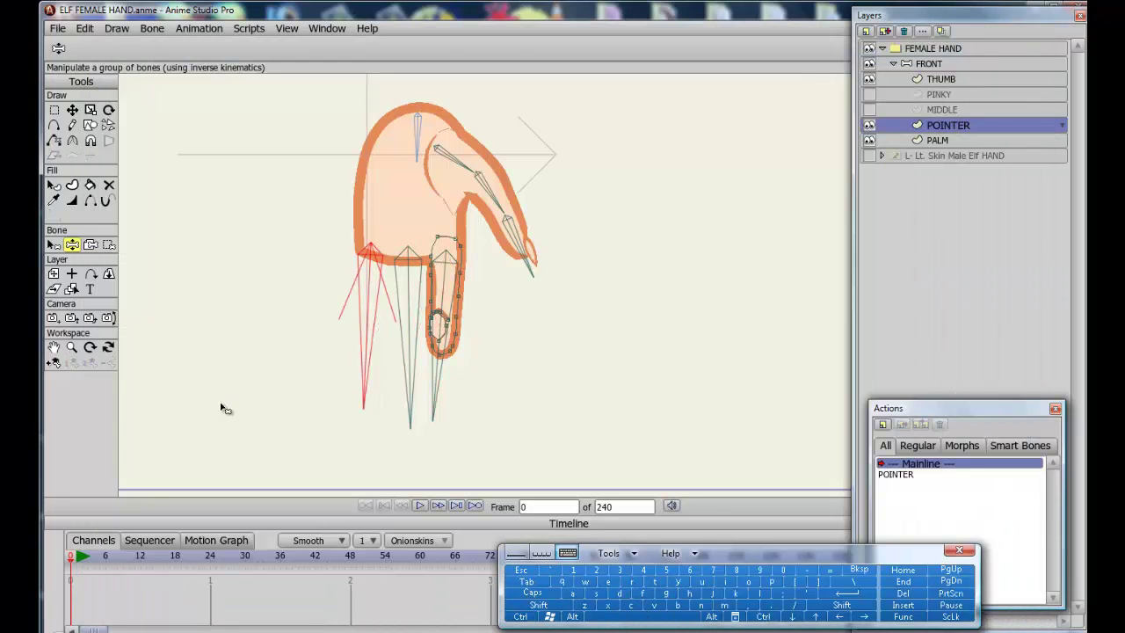
- Show the MIDDLE layer, create a MIDDLE action for the middle finger's bone and rotate that bone toward the pointer at frame 48
{"action": "left_click", "coordinate": [54, 245]}
{"action": "left_click", "coordinate": [940, 109]}
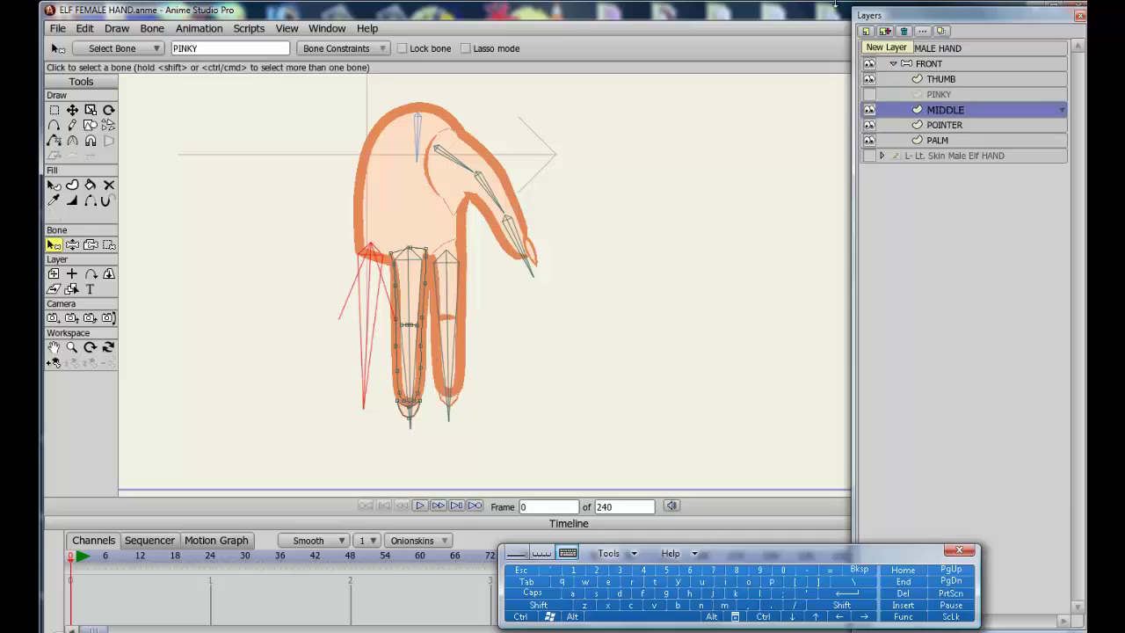
{"action": "left_click", "coordinate": [409, 307]}
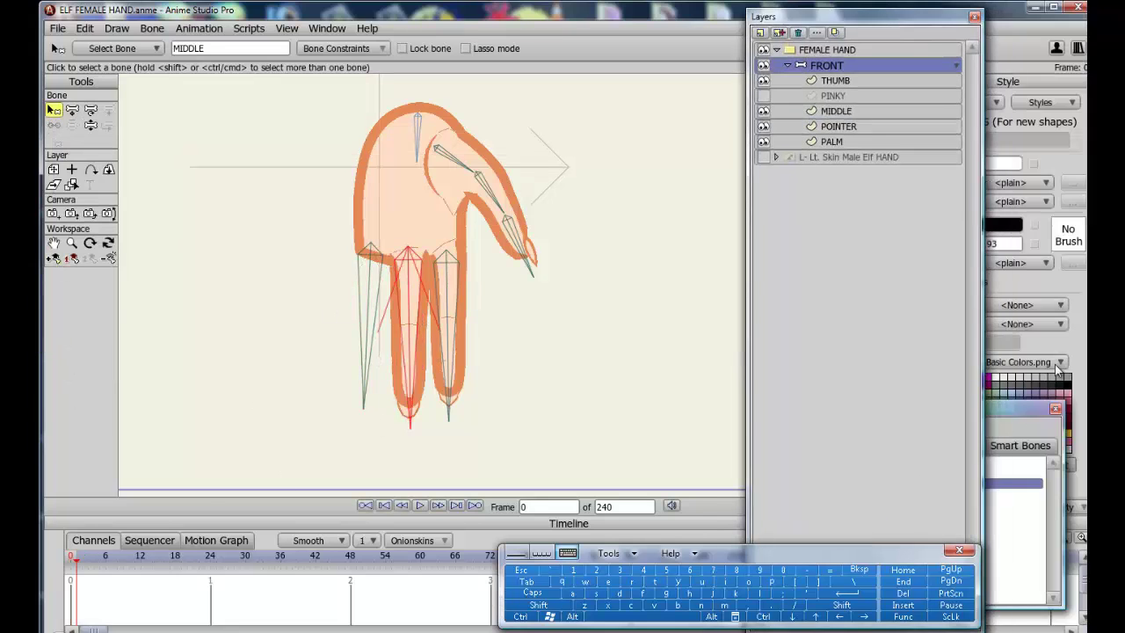
{"action": "left_click", "coordinate": [350, 557]}
{"action": "key", "text": "z"}
{"action": "left_click_drag", "start_coordinate": [409, 326], "coordinate": [426, 297]}
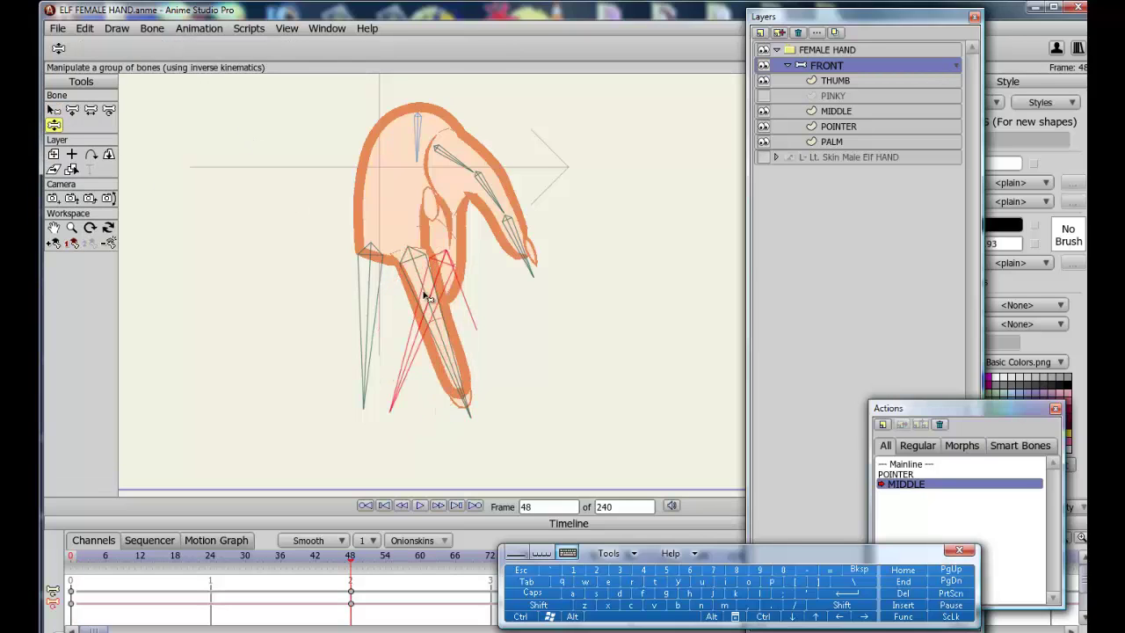
- On the MIDDLE layer at frame 48, move the outline points on the finger's pointer side up toward the palm
{"action": "scroll", "coordinate": [522, 284], "scroll_direction": "up", "scroll_amount": 3}
{"action": "left_click", "coordinate": [839, 112]}
{"action": "key", "text": "t"}
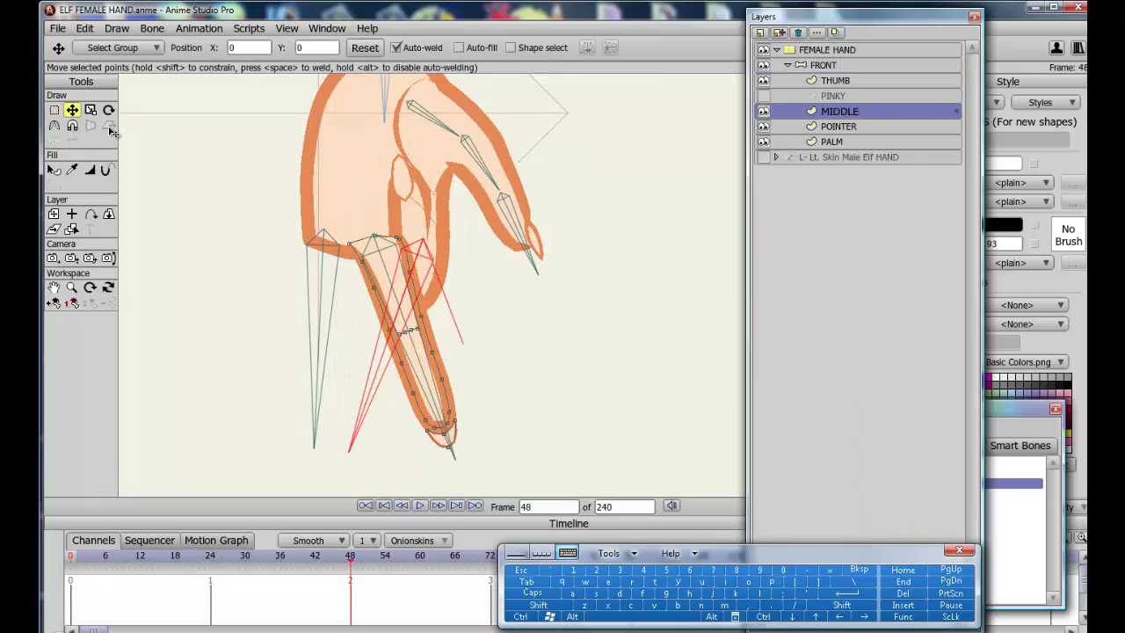
{"action": "left_click_drag", "start_coordinate": [447, 409], "coordinate": [401, 301]}
{"action": "left_click_drag", "start_coordinate": [448, 410], "coordinate": [399, 303]}
{"action": "left_click_drag", "start_coordinate": [444, 382], "coordinate": [409, 297]}
{"action": "left_click_drag", "start_coordinate": [431, 352], "coordinate": [407, 276]}
{"action": "left_click_drag", "start_coordinate": [420, 314], "coordinate": [403, 264]}
- Shorten the finger's pinky side at frame 48 by moving its outline points up toward the palm
{"action": "scroll", "coordinate": [288, 286], "scroll_direction": "up", "scroll_amount": 3}
{"action": "left_click_drag", "start_coordinate": [327, 287], "coordinate": [307, 256]}
{"action": "left_click_drag", "start_coordinate": [348, 343], "coordinate": [311, 274]}
{"action": "left_click_drag", "start_coordinate": [363, 387], "coordinate": [316, 289]}
{"action": "left_click_drag", "start_coordinate": [380, 427], "coordinate": [323, 308]}
{"action": "left_click_drag", "start_coordinate": [399, 462], "coordinate": [361, 317]}
{"action": "left_click", "coordinate": [306, 260]}
{"action": "left_click_drag", "start_coordinate": [308, 263], "coordinate": [312, 230]}
- At frame 48, raise the middle finger's crease to the folded fingertip and adjust the line width at its end
{"action": "left_click", "coordinate": [389, 341]}
{"action": "key", "text": "Tab"}
{"action": "key", "text": "w"}
{"action": "left_click_drag", "start_coordinate": [390, 341], "coordinate": [346, 177]}
{"action": "key", "text": "t"}
{"action": "mouse_move", "coordinate": [312, 163]}
{"action": "left_mouse_down"}
{"action": "mouse_move", "coordinate": [334, 153]}
{"action": "mouse_move", "coordinate": [310, 156]}
{"action": "mouse_move", "coordinate": [301, 180]}
{"action": "mouse_move", "coordinate": [292, 164]}
{"action": "left_mouse_up"}
{"action": "key", "text": "w"}
{"action": "key", "text": "t"}
{"action": "key", "text": "w"}
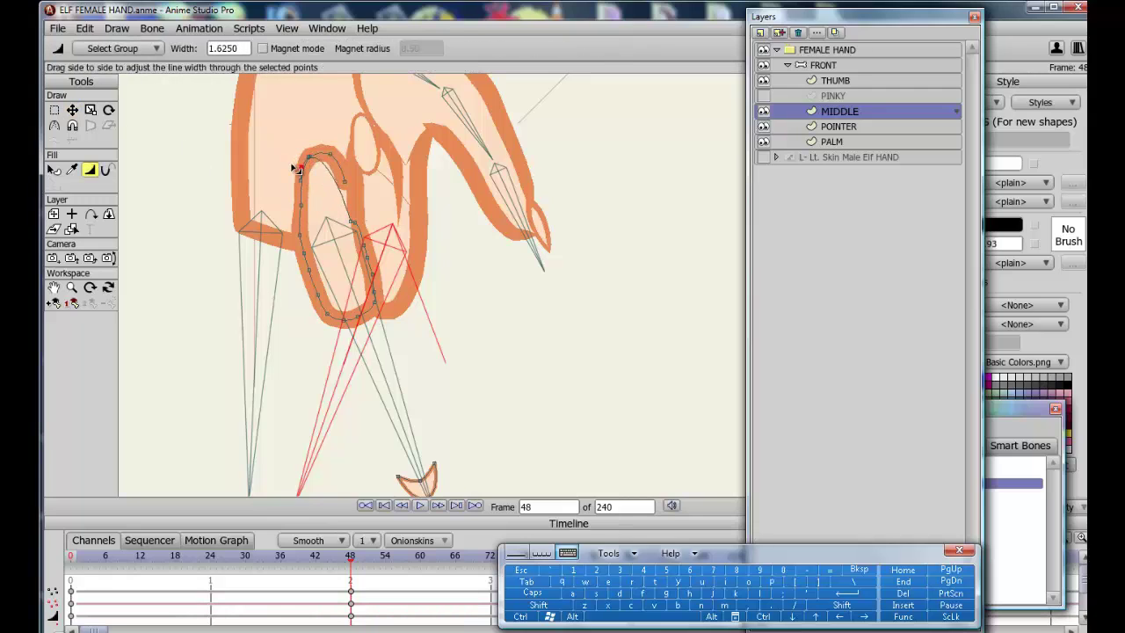
- Move the fingernail up to the folded fingertip on the palm and reshape its lower edge at frame 48
{"action": "key", "text": "t"}
{"action": "left_click_drag", "start_coordinate": [429, 475], "coordinate": [314, 125]}
{"action": "left_click_drag", "start_coordinate": [321, 182], "coordinate": [318, 185]}
- Nudge the outline points on both sides of the curled finger and thin the crease's end to a width of 0.3125
{"action": "left_click_drag", "start_coordinate": [299, 236], "coordinate": [300, 228]}
{"action": "left_click_drag", "start_coordinate": [304, 253], "coordinate": [303, 246]}
{"action": "left_click_drag", "start_coordinate": [375, 303], "coordinate": [371, 303]}
{"action": "left_click_drag", "start_coordinate": [374, 291], "coordinate": [370, 275]}
{"action": "left_click_drag", "start_coordinate": [355, 224], "coordinate": [353, 227]}
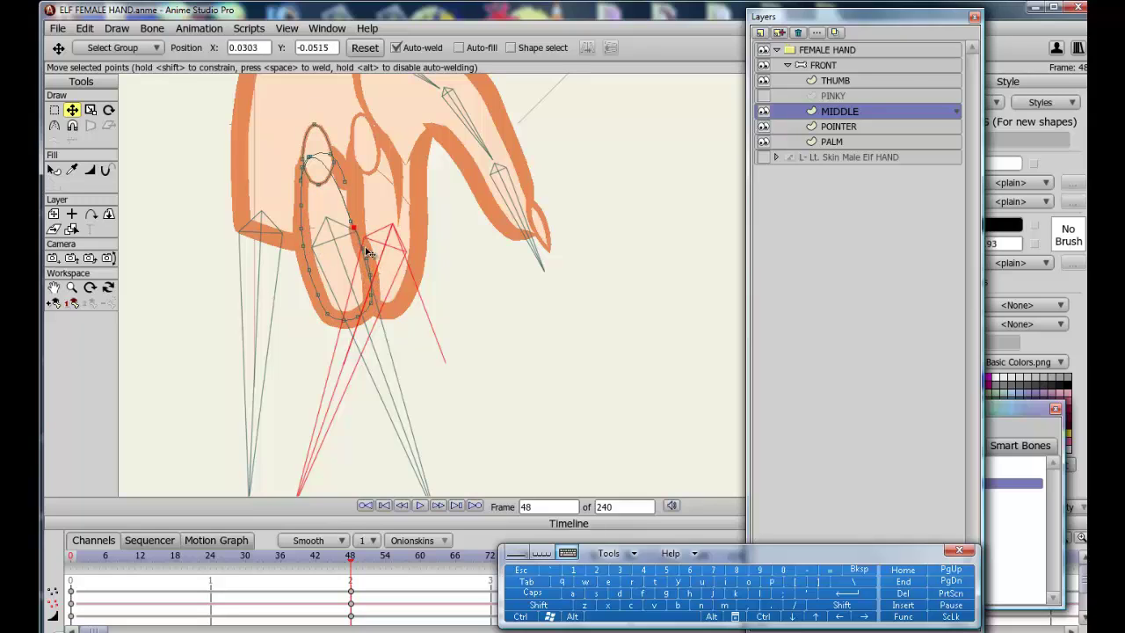
{"action": "left_click_drag", "start_coordinate": [370, 275], "coordinate": [368, 275]}
{"action": "left_click_drag", "start_coordinate": [371, 292], "coordinate": [374, 295]}
{"action": "left_click", "coordinate": [89, 170]}
{"action": "left_click_drag", "start_coordinate": [345, 181], "coordinate": [326, 194]}
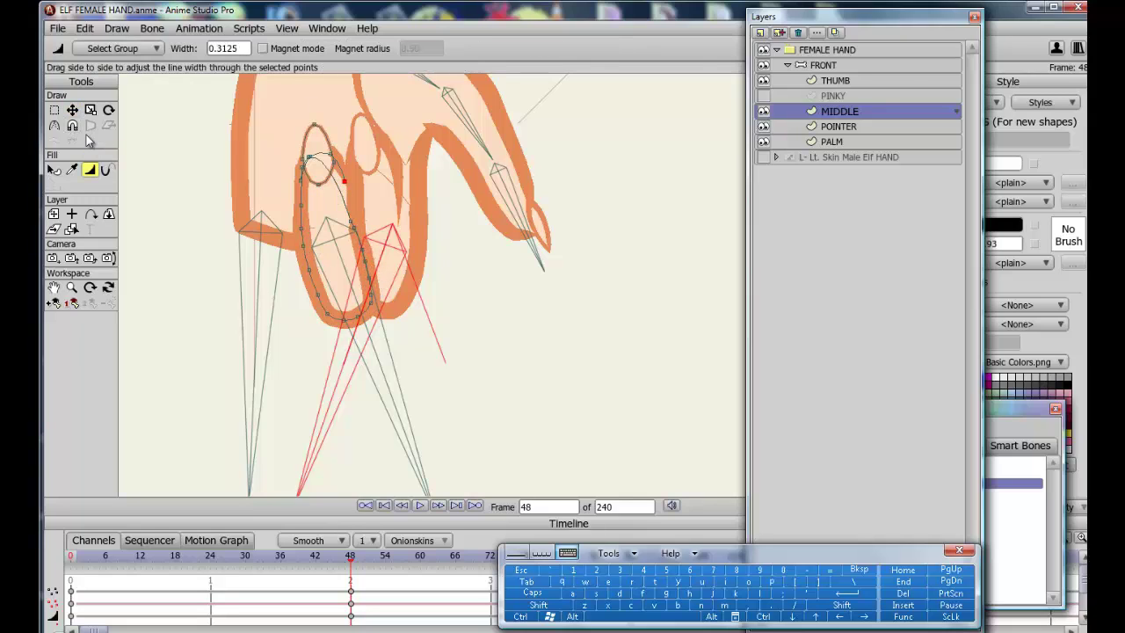
- Straighten the pointer finger's bone at frame 48 of the MIDDLE action
{"action": "left_click", "coordinate": [819, 67]}
{"action": "key", "text": "z"}
{"action": "left_click", "coordinate": [841, 109]}
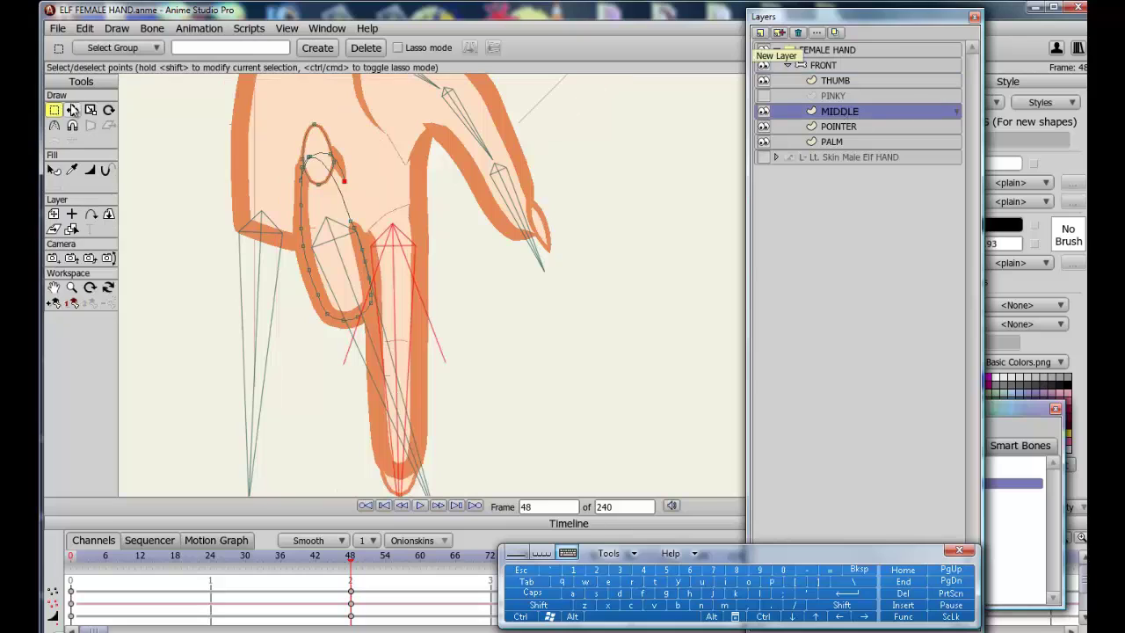
- Reposition the crease and fingernail points near the fingertip at frame 25 and shift the new keys to frame 24
{"action": "key", "text": "t"}
{"action": "left_click_drag", "start_coordinate": [349, 559], "coordinate": [217, 559]}
{"action": "left_click_drag", "start_coordinate": [334, 257], "coordinate": [339, 376]}
{"action": "left_click_drag", "start_coordinate": [334, 294], "coordinate": [339, 312]}
{"action": "left_click_drag", "start_coordinate": [351, 381], "coordinate": [353, 388]}
{"action": "left_click", "coordinate": [368, 381]}
{"action": "left_click", "coordinate": [360, 392]}
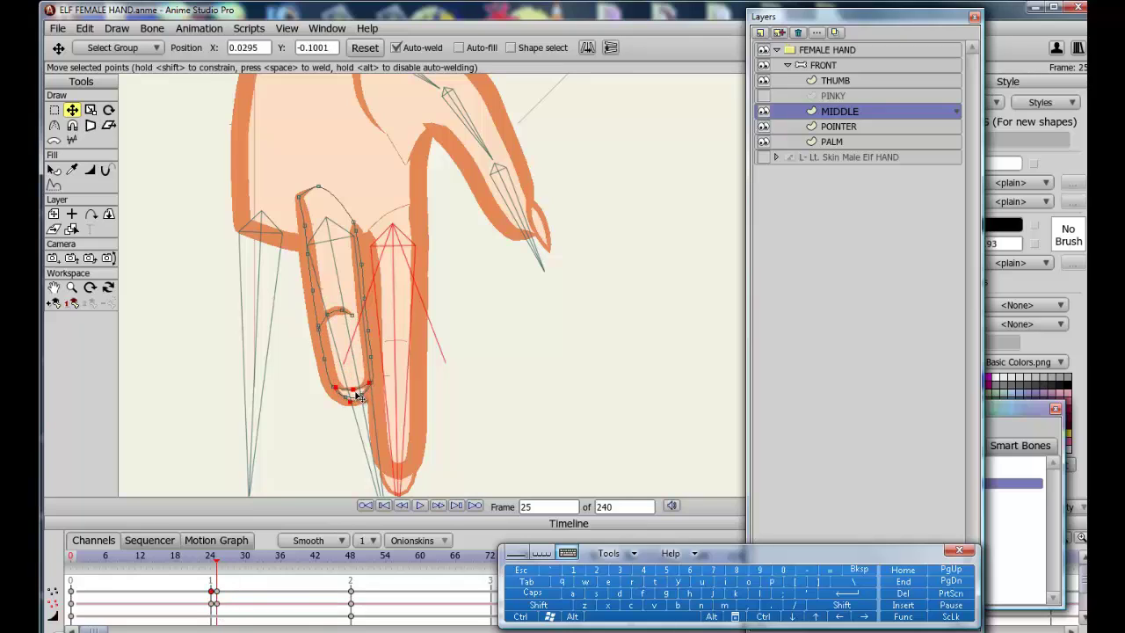
{"action": "left_click_drag", "start_coordinate": [216, 591], "coordinate": [211, 558]}
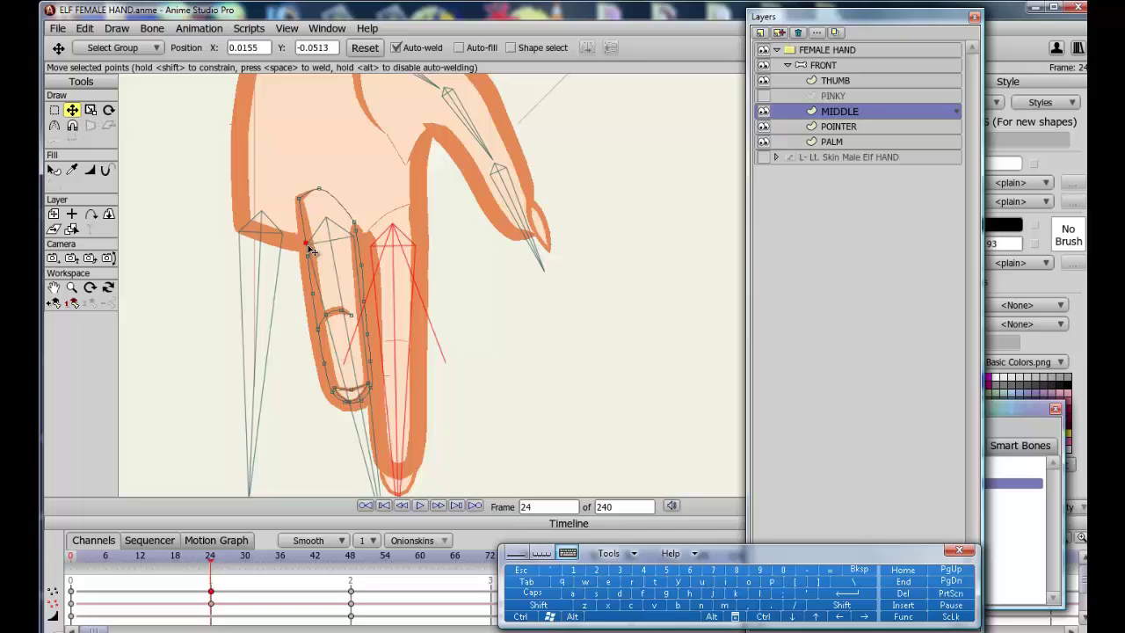
- At frame 36, lower the upper outline points on the pinky side and reshape the fingernail's position and curvature
{"action": "left_click", "coordinate": [279, 555]}
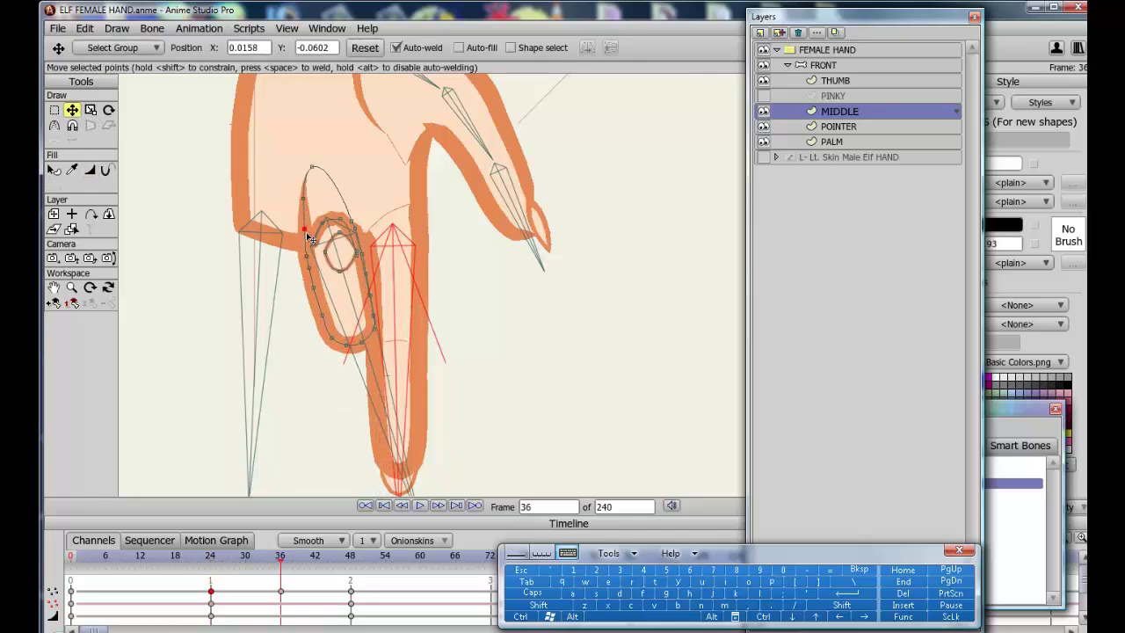
{"action": "left_click_drag", "start_coordinate": [307, 260], "coordinate": [308, 264]}
{"action": "key", "text": "w"}
{"action": "key", "text": "t"}
{"action": "left_click_drag", "start_coordinate": [303, 199], "coordinate": [304, 236]}
{"action": "left_click_drag", "start_coordinate": [312, 167], "coordinate": [324, 213]}
{"action": "left_click_drag", "start_coordinate": [341, 254], "coordinate": [325, 236]}
{"action": "mouse_move", "coordinate": [320, 214]}
{"action": "left_mouse_down"}
{"action": "mouse_move", "coordinate": [315, 200]}
{"action": "mouse_move", "coordinate": [334, 224]}
{"action": "left_mouse_up"}
{"action": "key", "text": "c"}
{"action": "key", "text": "t"}
- Hide the POINTER layer and refine the fingernail's top point, curvature and lower edge at frame 42
{"action": "left_click", "coordinate": [763, 126]}
{"action": "left_click_drag", "start_coordinate": [280, 557], "coordinate": [315, 557]}
{"action": "left_click", "coordinate": [302, 203]}
{"action": "key", "text": "c"}
{"action": "mouse_move", "coordinate": [314, 149]}
{"action": "left_mouse_down"}
{"action": "mouse_move", "coordinate": [238, 168]}
{"action": "mouse_move", "coordinate": [310, 151]}
{"action": "left_mouse_up"}
{"action": "key", "text": "t"}
{"action": "left_click", "coordinate": [319, 205]}
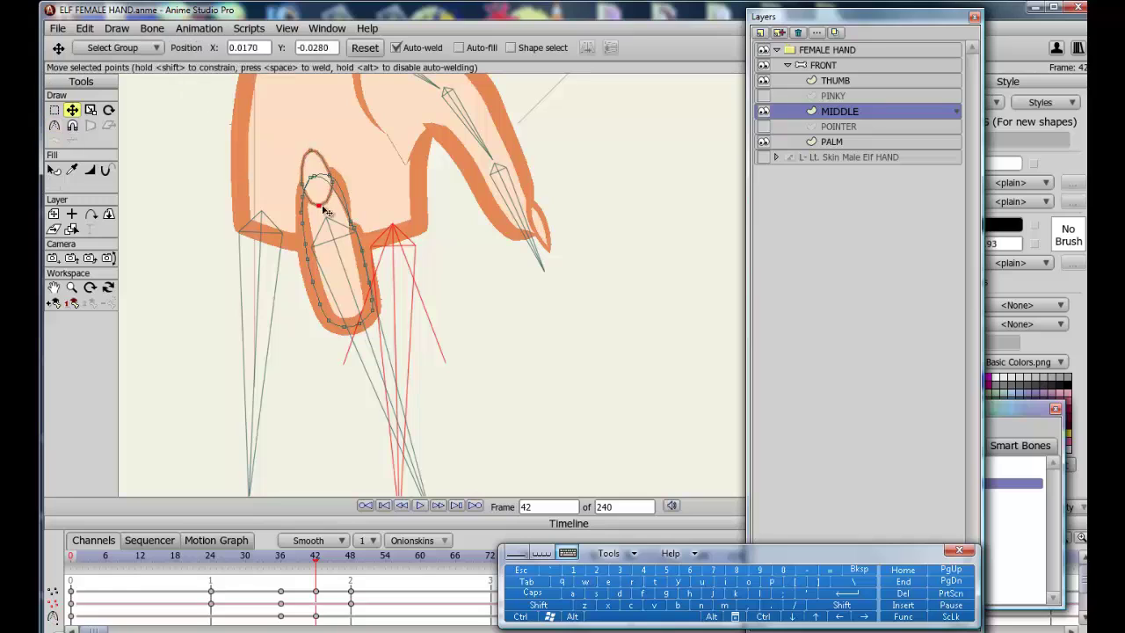
- Reposition the fingernail and crease points on the middle finger at frames 24 and 30
{"action": "left_click", "coordinate": [211, 557]}
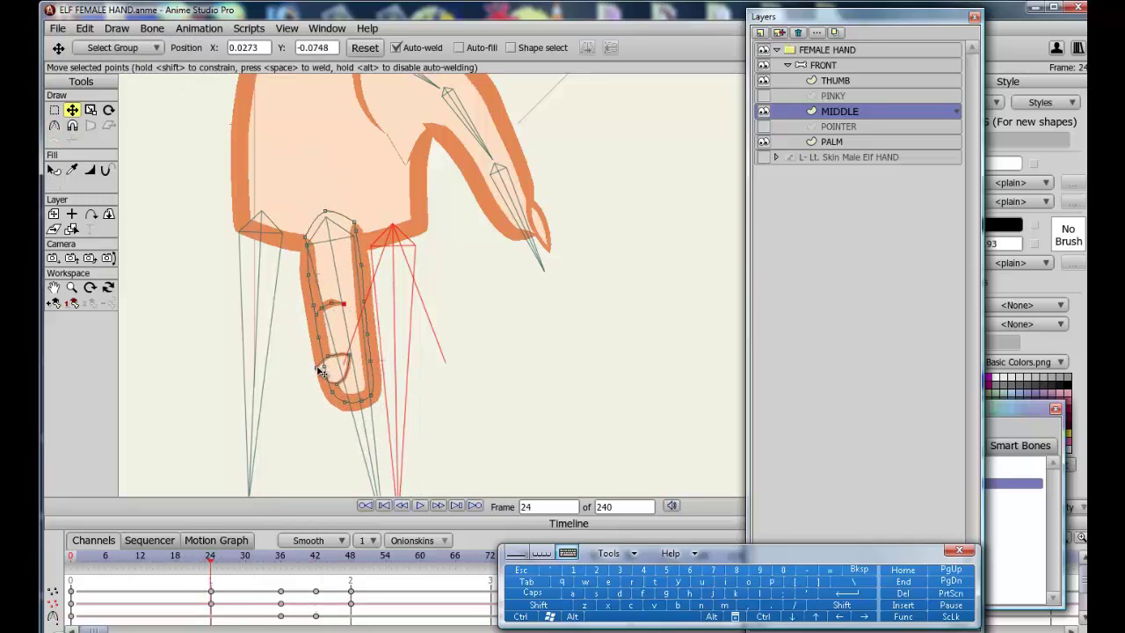
{"action": "left_click_drag", "start_coordinate": [350, 357], "coordinate": [352, 392]}
{"action": "left_click_drag", "start_coordinate": [213, 560], "coordinate": [249, 551]}
{"action": "left_click_drag", "start_coordinate": [341, 302], "coordinate": [333, 273]}
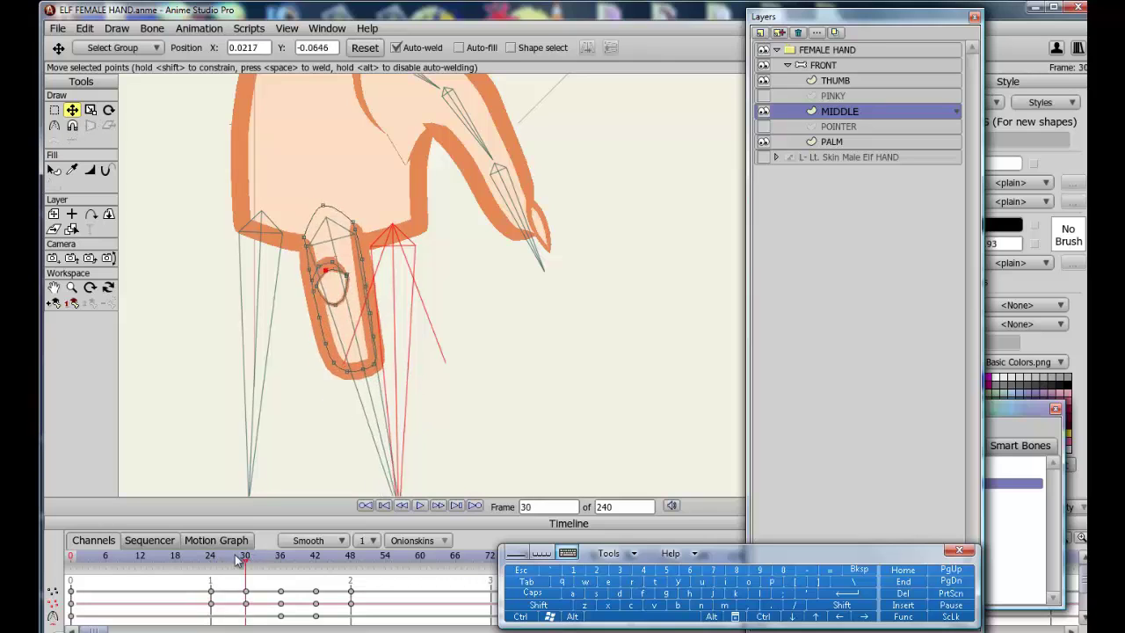
- Raise the fingernail slightly on the middle finger at frames 6 and 12
{"action": "left_click_drag", "start_coordinate": [239, 561], "coordinate": [207, 558]}
{"action": "left_click_drag", "start_coordinate": [288, 374], "coordinate": [287, 255]}
{"action": "left_click_drag", "start_coordinate": [182, 559], "coordinate": [106, 553]}
{"action": "key", "text": "t"}
{"action": "left_click_drag", "start_coordinate": [332, 385], "coordinate": [333, 361]}
{"action": "left_click_drag", "start_coordinate": [118, 556], "coordinate": [146, 556]}
{"action": "left_click_drag", "start_coordinate": [339, 344], "coordinate": [340, 333]}
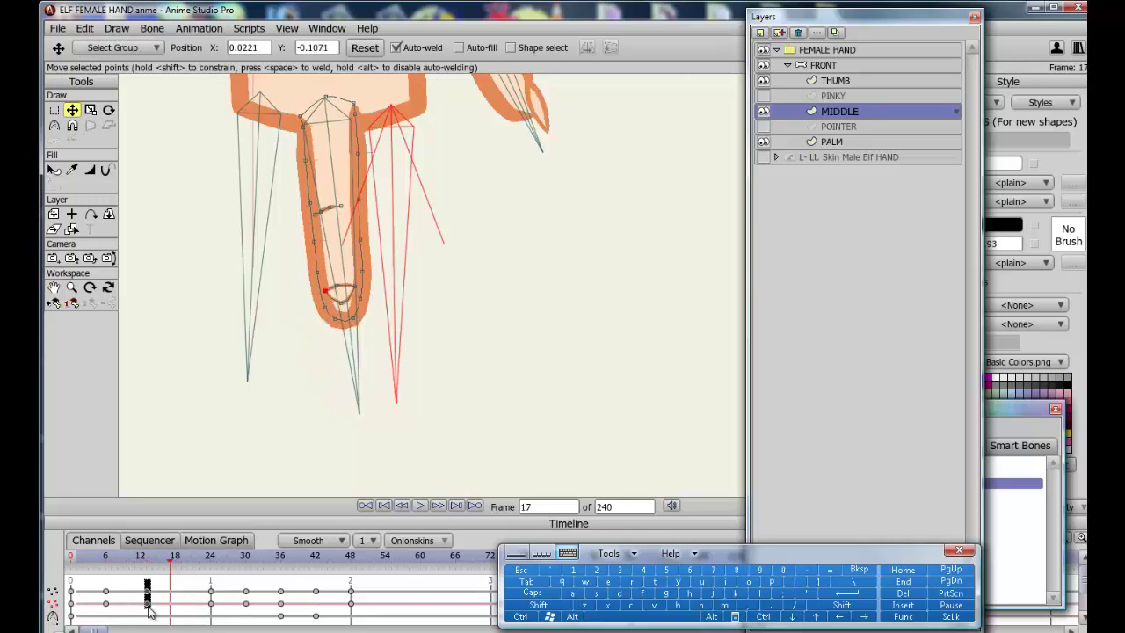
- At frame 18, move the fingernail up the finger, round its top and adjust the crease's end point
{"action": "left_click_drag", "start_coordinate": [339, 284], "coordinate": [328, 232]}
{"action": "key", "text": "c"}
{"action": "key", "text": "t"}
{"action": "left_click", "coordinate": [342, 203]}
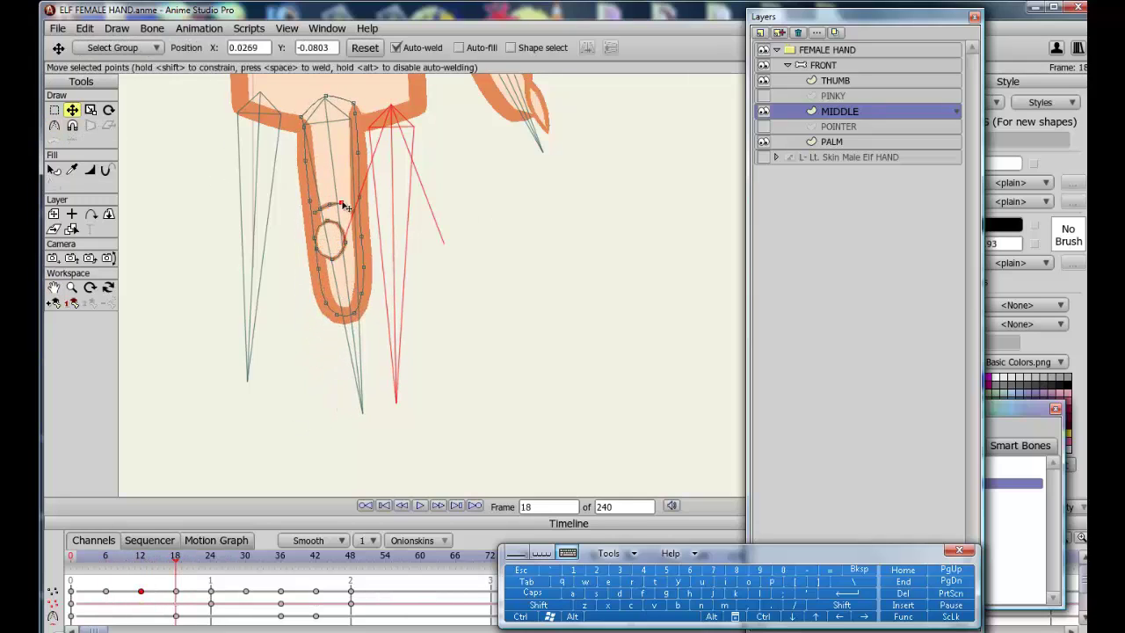
{"action": "left_click_drag", "start_coordinate": [175, 556], "coordinate": [211, 566]}
{"action": "left_click", "coordinate": [176, 556]}
{"action": "left_click", "coordinate": [333, 241]}
- Rearrange the Layers and Actions windows beside the style settings and enlarge the timeline to show more channels
{"action": "left_click_drag", "start_coordinate": [948, 19], "coordinate": [815, 19]}
{"action": "left_click_drag", "start_coordinate": [966, 409], "coordinate": [989, 366]}
{"action": "left_click", "coordinate": [915, 483]}
{"action": "left_click_drag", "start_coordinate": [756, 17], "coordinate": [831, 32]}
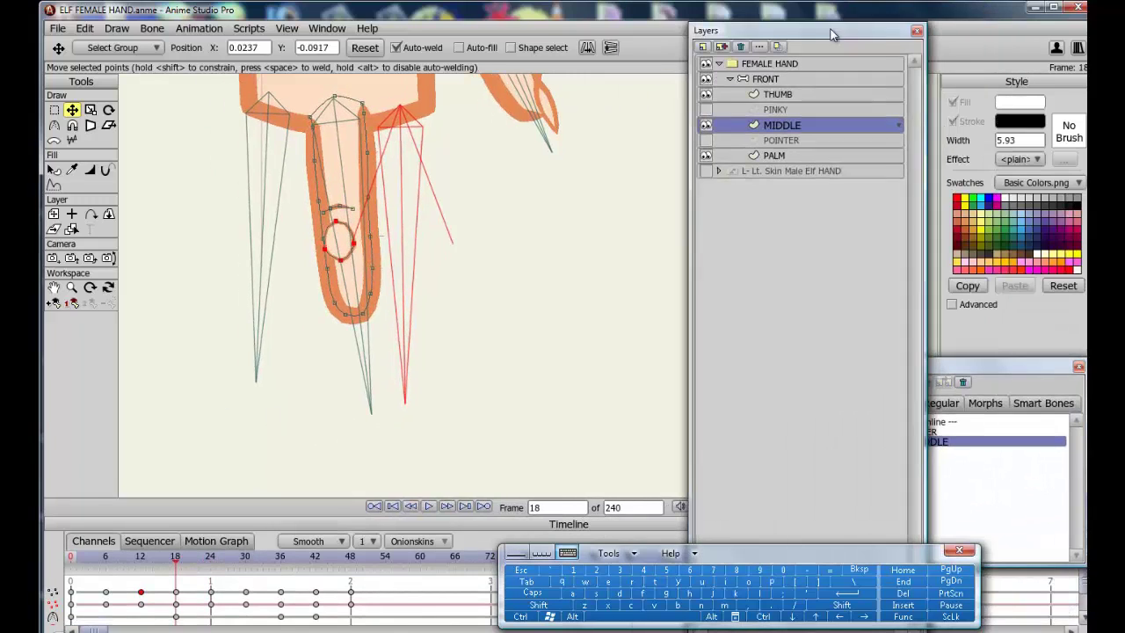
{"action": "left_click_drag", "start_coordinate": [449, 518], "coordinate": [449, 490]}
- Move the whole fingernail up beneath the crease at frame 24
{"action": "key", "text": "g"}
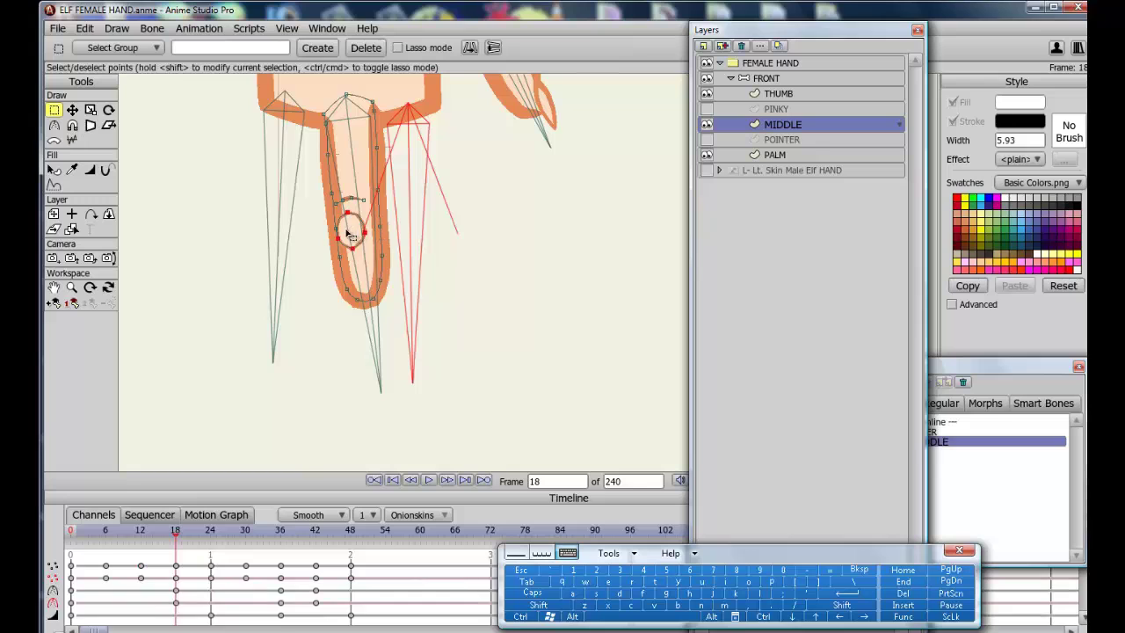
{"action": "key", "text": "Right"}
{"action": "key", "text": "Right"}
{"action": "key", "text": "Right"}
{"action": "key", "text": "Right"}
{"action": "key", "text": "Right"}
{"action": "key", "text": "Right"}
{"action": "key", "text": "t"}
{"action": "left_click_drag", "start_coordinate": [362, 221], "coordinate": [350, 182]}
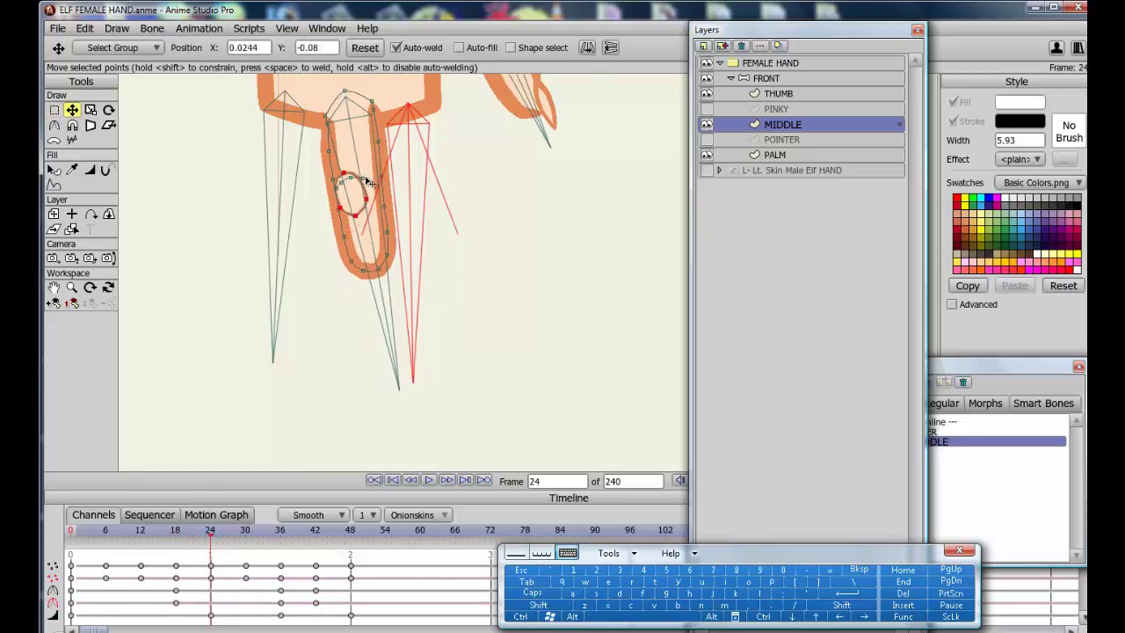
- At frame 30, raise the fingernail's top point and adjust its curvature, then advance to frame 36
{"action": "left_click_drag", "start_coordinate": [211, 533], "coordinate": [245, 530]}
{"action": "left_click_drag", "start_coordinate": [345, 137], "coordinate": [339, 125]}
{"action": "key", "text": "c"}
{"action": "left_click", "coordinate": [72, 109]}
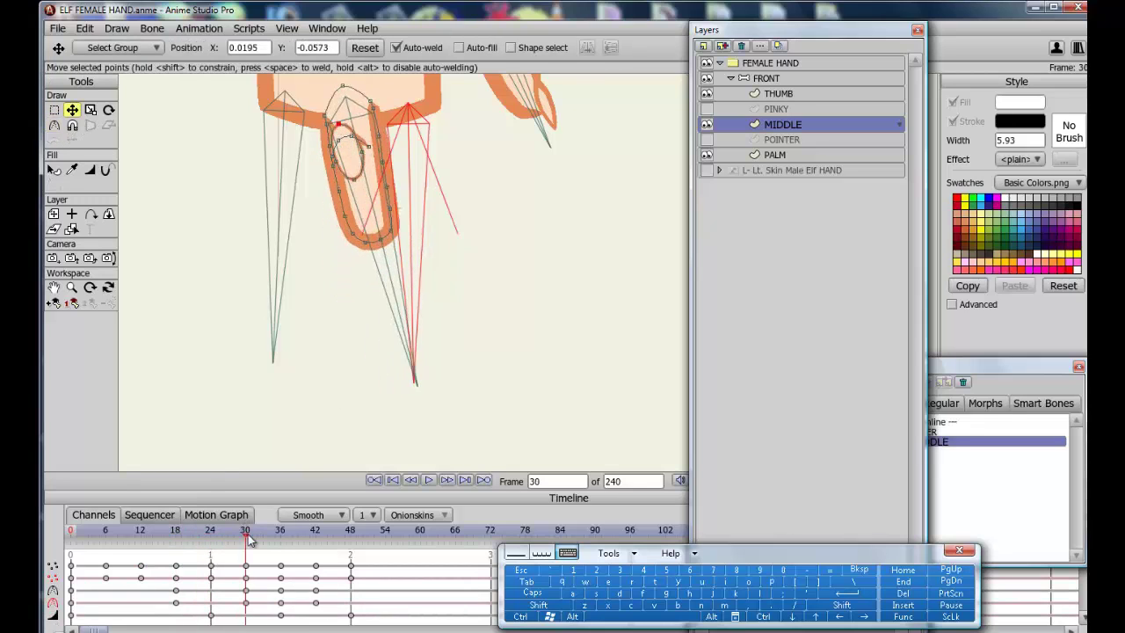
{"action": "left_click_drag", "start_coordinate": [247, 534], "coordinate": [280, 532]}
{"action": "left_click", "coordinate": [54, 288]}
{"action": "left_click_drag", "start_coordinate": [230, 202], "coordinate": [263, 310]}
{"action": "left_click", "coordinate": [72, 110]}
{"action": "left_click", "coordinate": [54, 125]}
- Adjust the fingernail points on the middle finger at frames 12 and 18
{"action": "left_click_drag", "start_coordinate": [280, 533], "coordinate": [141, 539]}
{"action": "key", "text": "t"}
{"action": "mouse_move", "coordinate": [370, 416]}
{"action": "left_mouse_down"}
{"action": "mouse_move", "coordinate": [368, 394]}
{"action": "mouse_move", "coordinate": [381, 407]}
{"action": "left_mouse_up"}
{"action": "left_click_drag", "start_coordinate": [399, 432], "coordinate": [392, 374]}
{"action": "left_click", "coordinate": [176, 533]}
{"action": "left_click_drag", "start_coordinate": [381, 380], "coordinate": [380, 370]}
- Adjust the outline point beside the fingertip at frame 24 and raise the fingernail slightly at frame 6
{"action": "left_click", "coordinate": [210, 532]}
{"action": "left_click", "coordinate": [411, 345]}
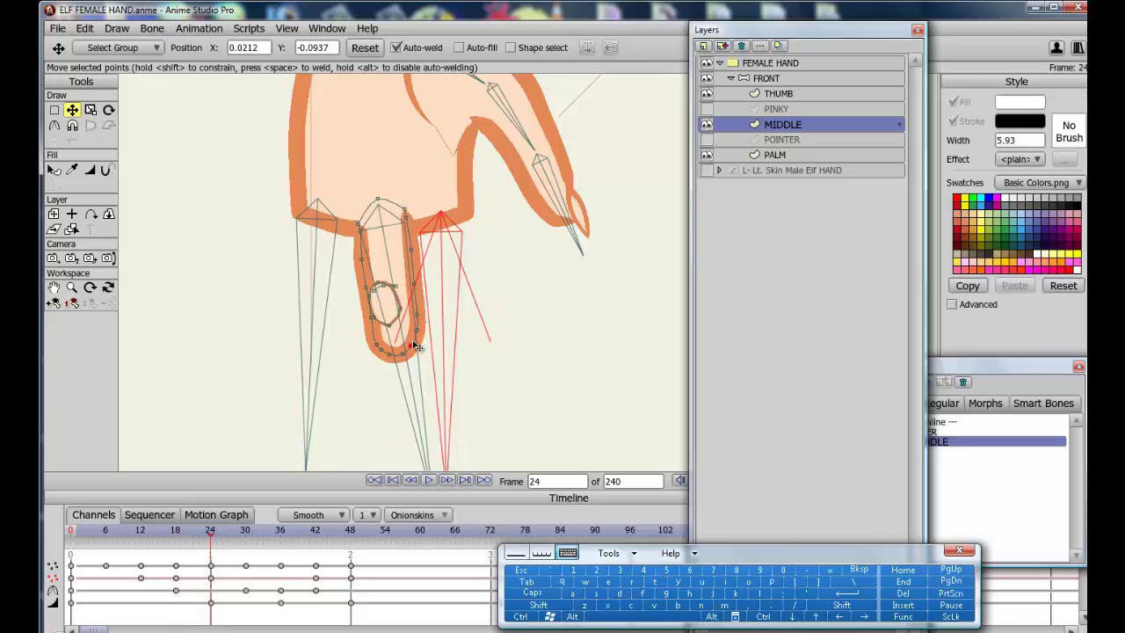
{"action": "left_click_drag", "start_coordinate": [221, 534], "coordinate": [105, 533]}
{"action": "left_click_drag", "start_coordinate": [381, 459], "coordinate": [382, 448]}
- Play back the MIDDLE action from the start to review the middle finger's curl
{"action": "left_click_drag", "start_coordinate": [123, 532], "coordinate": [351, 532]}
{"action": "scroll", "coordinate": [269, 402], "scroll_direction": "down", "scroll_amount": 4}
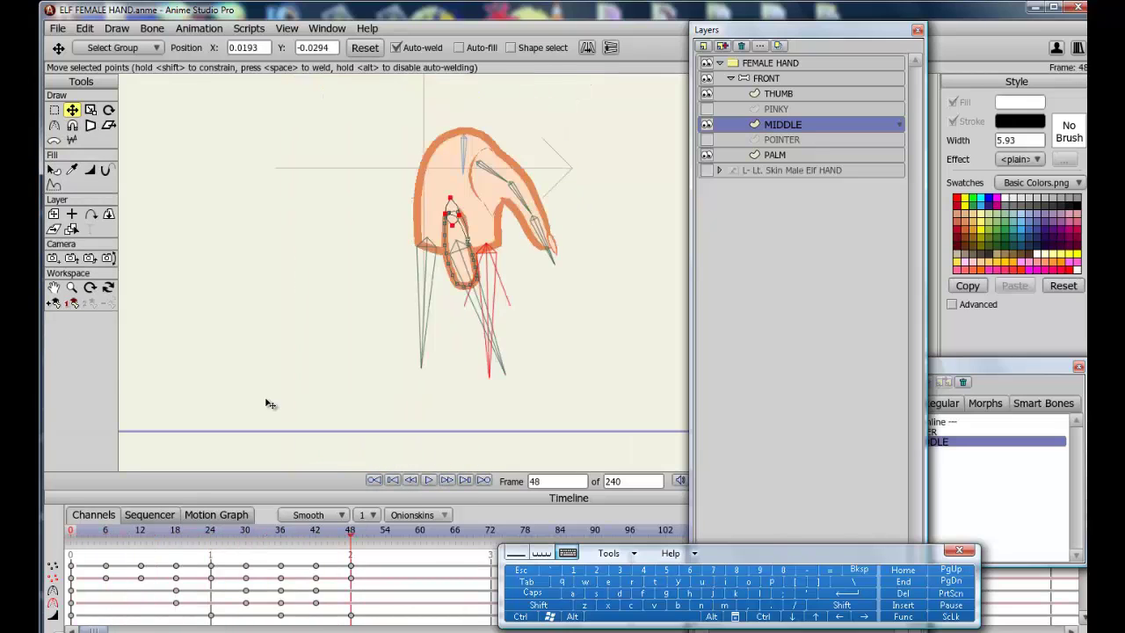
{"action": "left_click", "coordinate": [374, 480]}
{"action": "left_click", "coordinate": [427, 479]}
{"action": "left_click", "coordinate": [426, 480]}
- Activate the POINTER action, show the POINTER layer and place it above the MIDDLE layer in the stack
{"action": "double_click", "coordinate": [942, 431]}
{"action": "left_click", "coordinate": [706, 140]}
{"action": "mouse_move", "coordinate": [782, 140]}
{"action": "left_mouse_down"}
{"action": "mouse_move", "coordinate": [781, 104]}
{"action": "mouse_move", "coordinate": [781, 119]}
{"action": "left_mouse_up"}
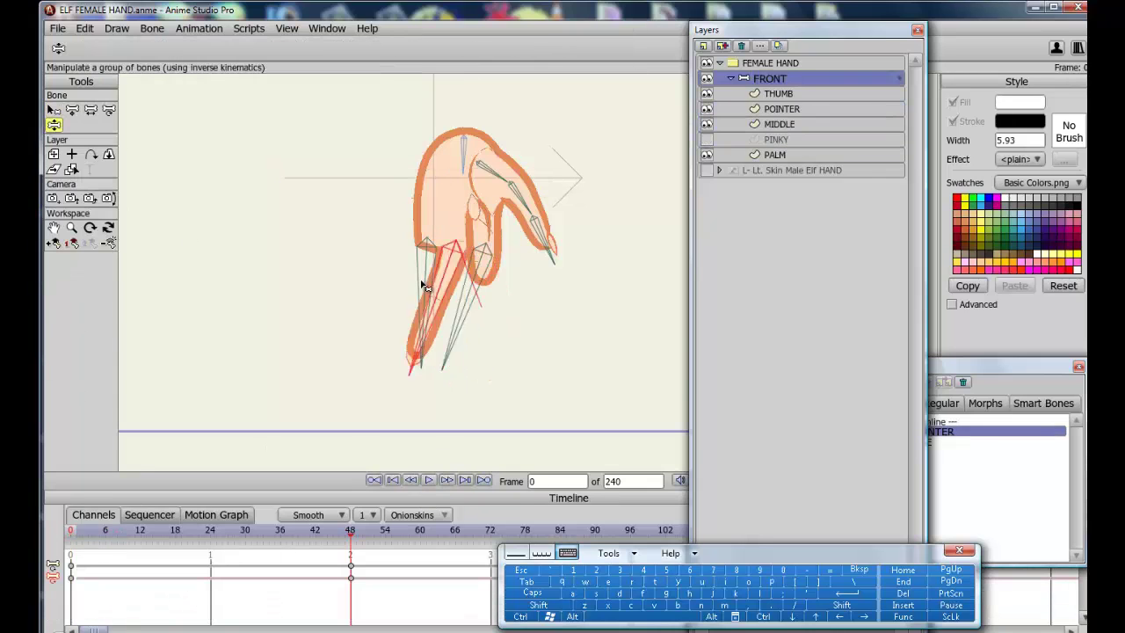
- Rotate the finger bones on the mainline to test how the fingers curl together
{"action": "left_click_drag", "start_coordinate": [418, 284], "coordinate": [509, 311]}
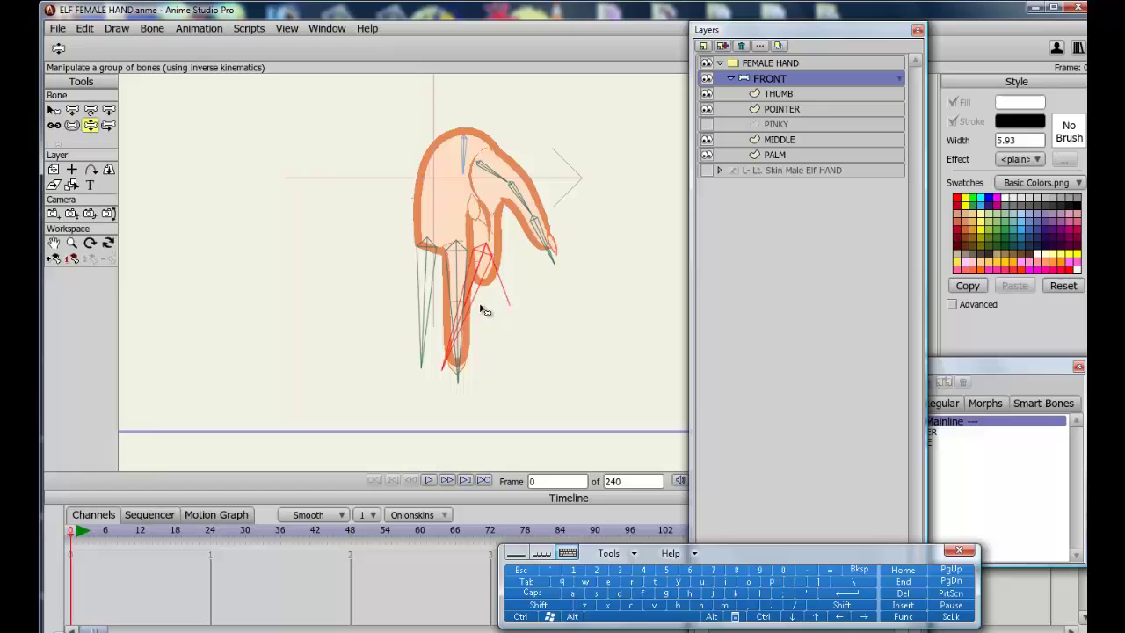
{"action": "mouse_move", "coordinate": [482, 308]}
{"action": "left_mouse_down"}
{"action": "mouse_move", "coordinate": [454, 306]}
{"action": "mouse_move", "coordinate": [422, 176]}
{"action": "mouse_move", "coordinate": [662, 158]}
{"action": "left_mouse_up"}
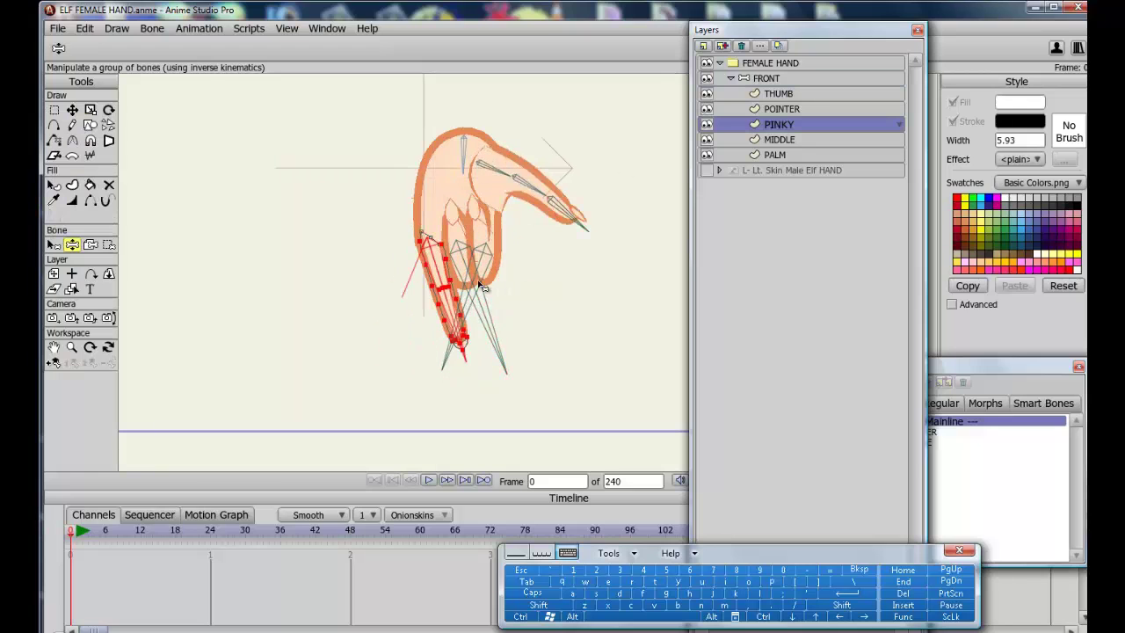
- Create a smart bone action for the PINKY bone and rotate the pinky bone inward at frame 48
{"action": "mouse_move", "coordinate": [507, 283]}
{"action": "left_mouse_down"}
{"action": "mouse_move", "coordinate": [461, 373]}
{"action": "mouse_move", "coordinate": [470, 364]}
{"action": "left_mouse_up"}
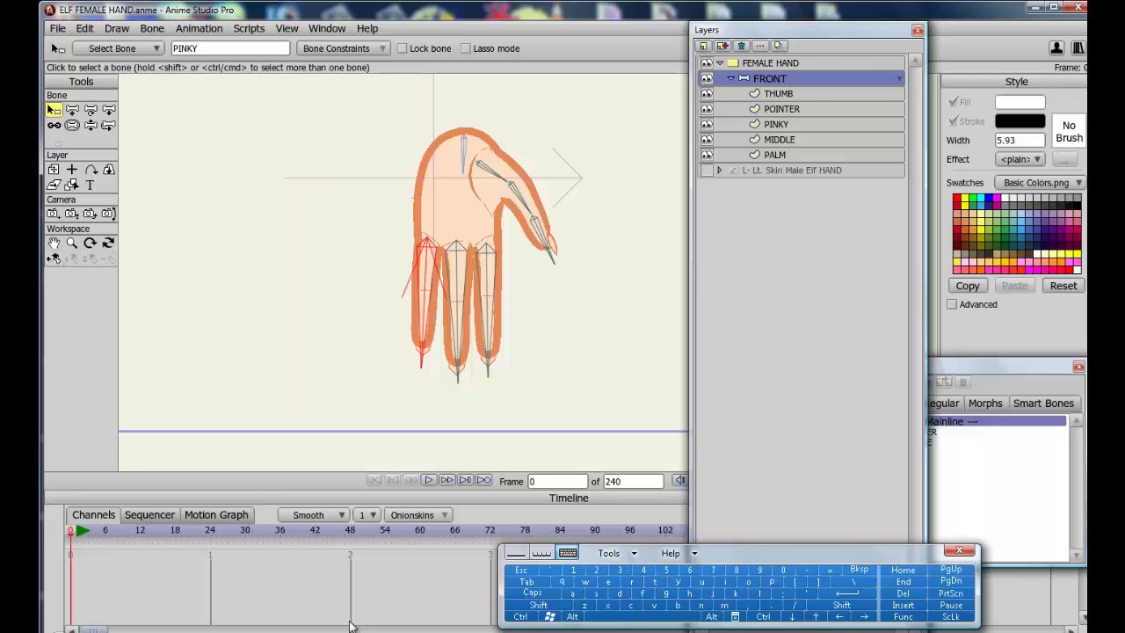
{"action": "left_click_drag", "start_coordinate": [843, 557], "coordinate": [909, 545]}
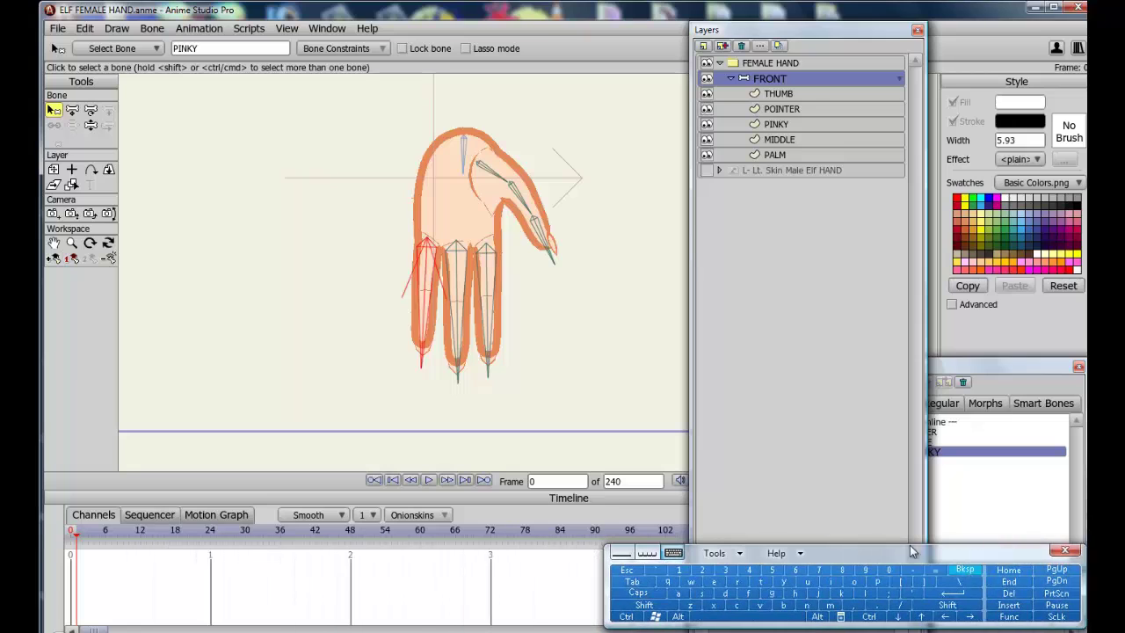
{"action": "left_click", "coordinate": [1006, 367]}
{"action": "left_click", "coordinate": [349, 532]}
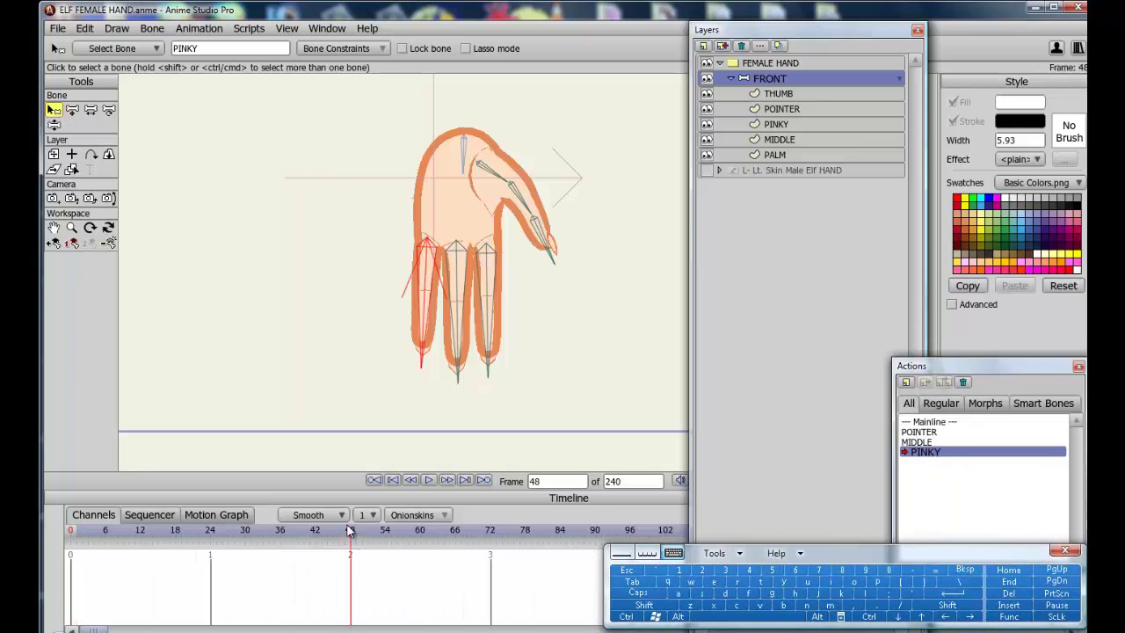
{"action": "left_click", "coordinate": [54, 125]}
{"action": "left_click_drag", "start_coordinate": [427, 296], "coordinate": [508, 322]}
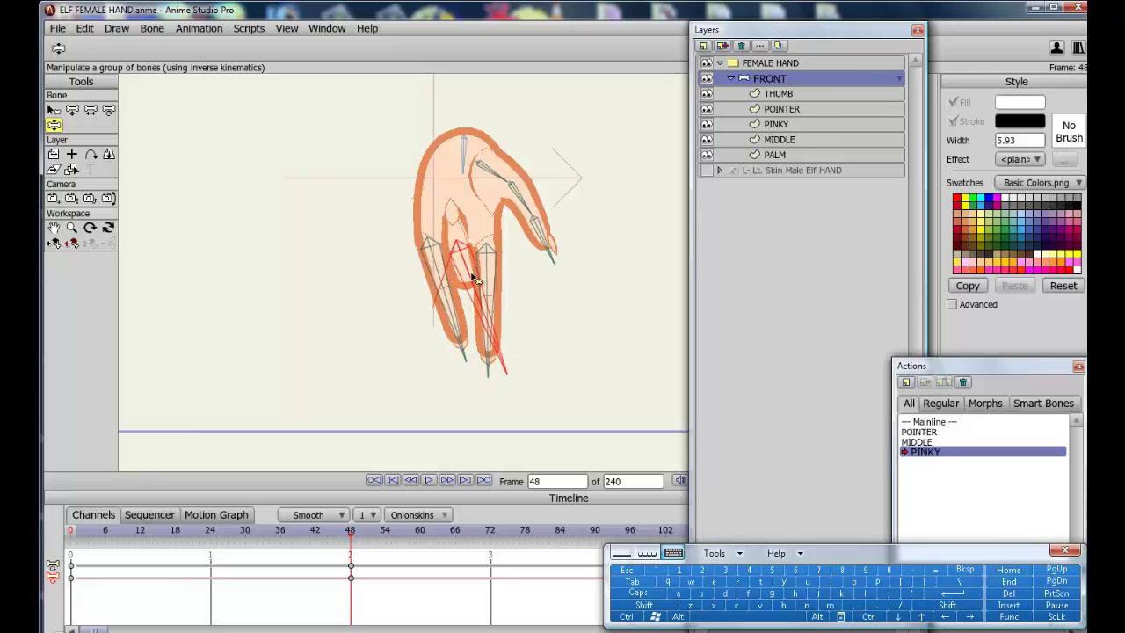
- Move the PINKY layer's outline points upward at frame 48 to foreshorten the folded finger
{"action": "left_click", "coordinate": [798, 126]}
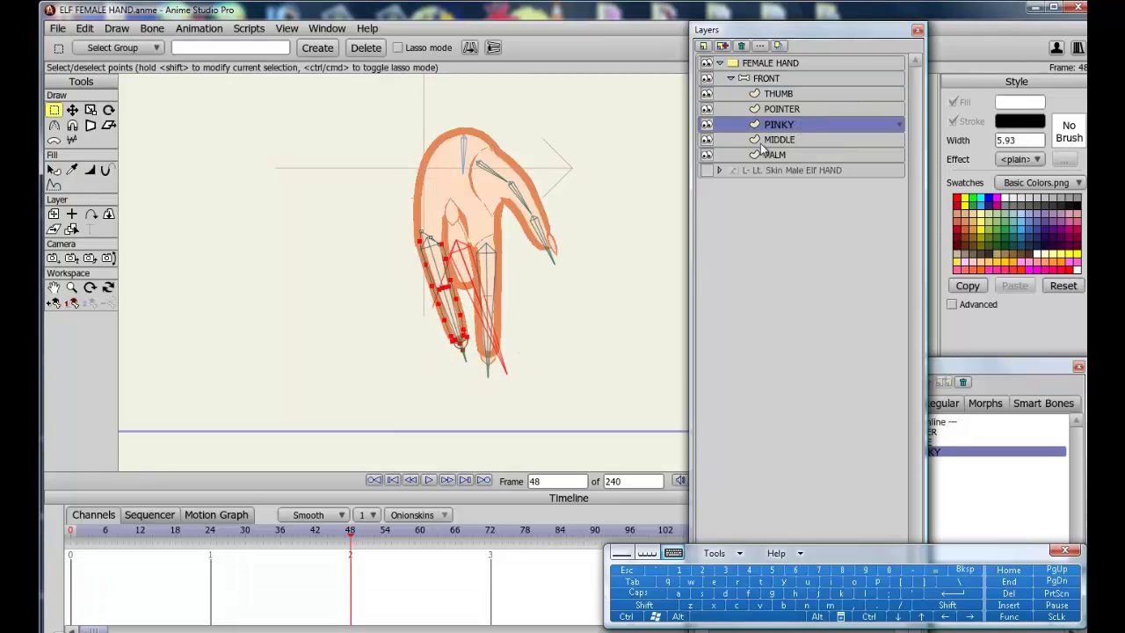
{"action": "scroll", "coordinate": [364, 261], "scroll_direction": "up", "scroll_amount": 3}
{"action": "left_click_drag", "start_coordinate": [387, 261], "coordinate": [287, 263]}
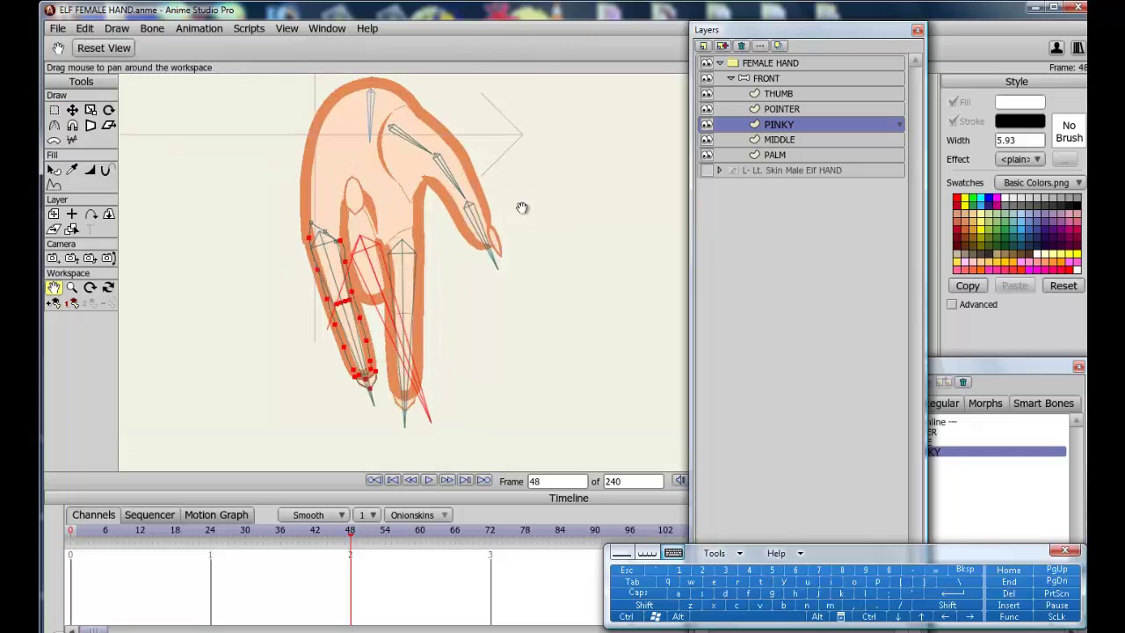
{"action": "key", "text": "Return"}
{"action": "key", "text": "t"}
{"action": "left_click_drag", "start_coordinate": [349, 322], "coordinate": [272, 325]}
{"action": "key", "text": "Delete"}
- Adjust the line width of the pinky's crease points and move them to the upper end of the folded finger
{"action": "scroll", "coordinate": [341, 288], "scroll_direction": "up", "scroll_amount": 4}
{"action": "key", "text": "w"}
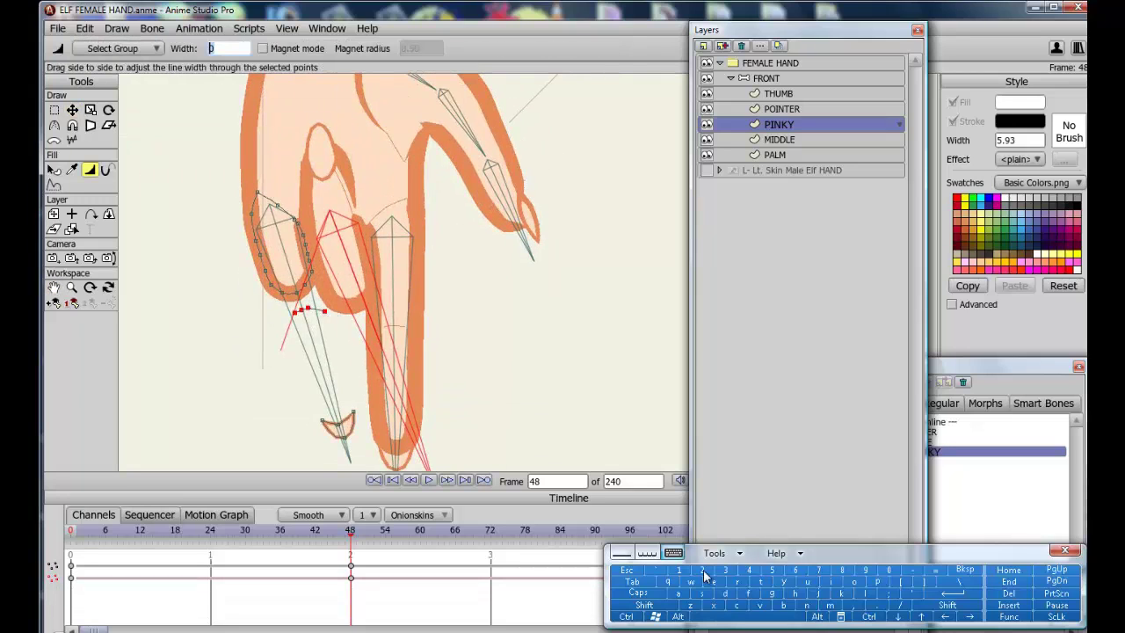
{"action": "left_click", "coordinate": [72, 110]}
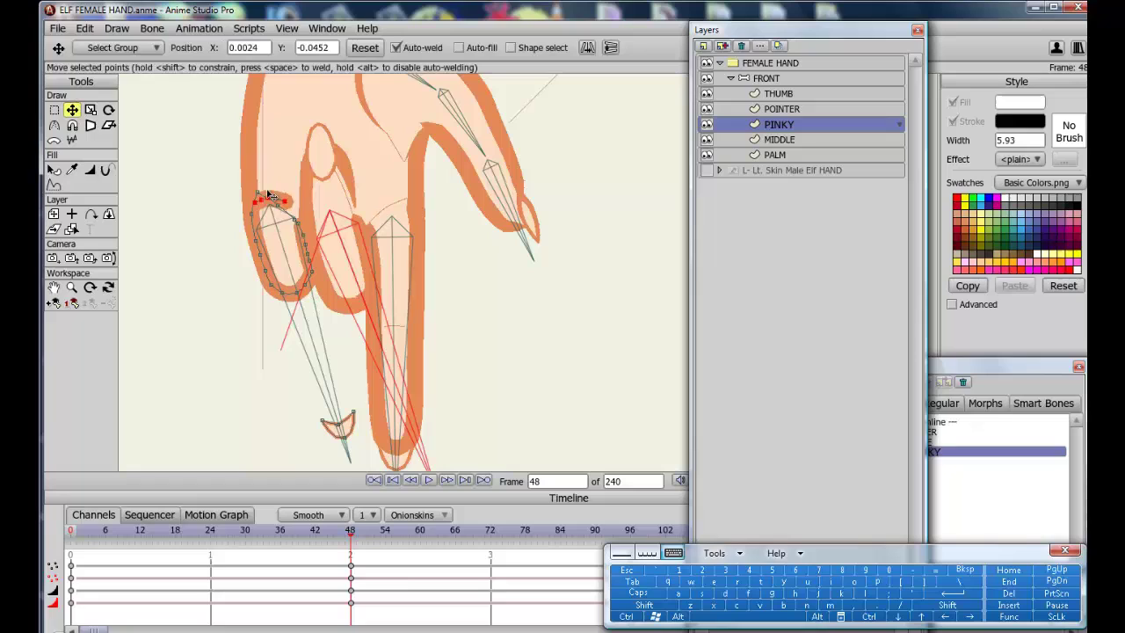
{"action": "mouse_move", "coordinate": [265, 198]}
{"action": "left_mouse_down"}
{"action": "mouse_move", "coordinate": [280, 174]}
{"action": "mouse_move", "coordinate": [295, 214]}
{"action": "mouse_move", "coordinate": [255, 193]}
{"action": "mouse_move", "coordinate": [268, 201]}
{"action": "left_mouse_up"}
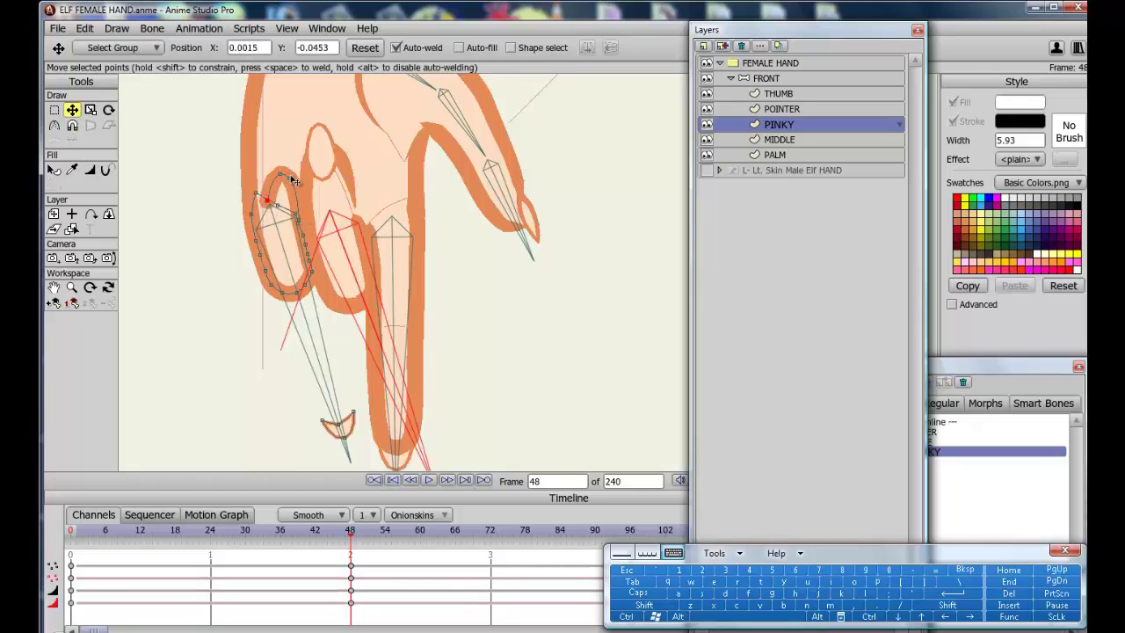
- Hide the MIDDLE layer and shape the pinky's crease and outline points into a curled fingertip with adjusted line width at frame 48
{"action": "left_click", "coordinate": [707, 140]}
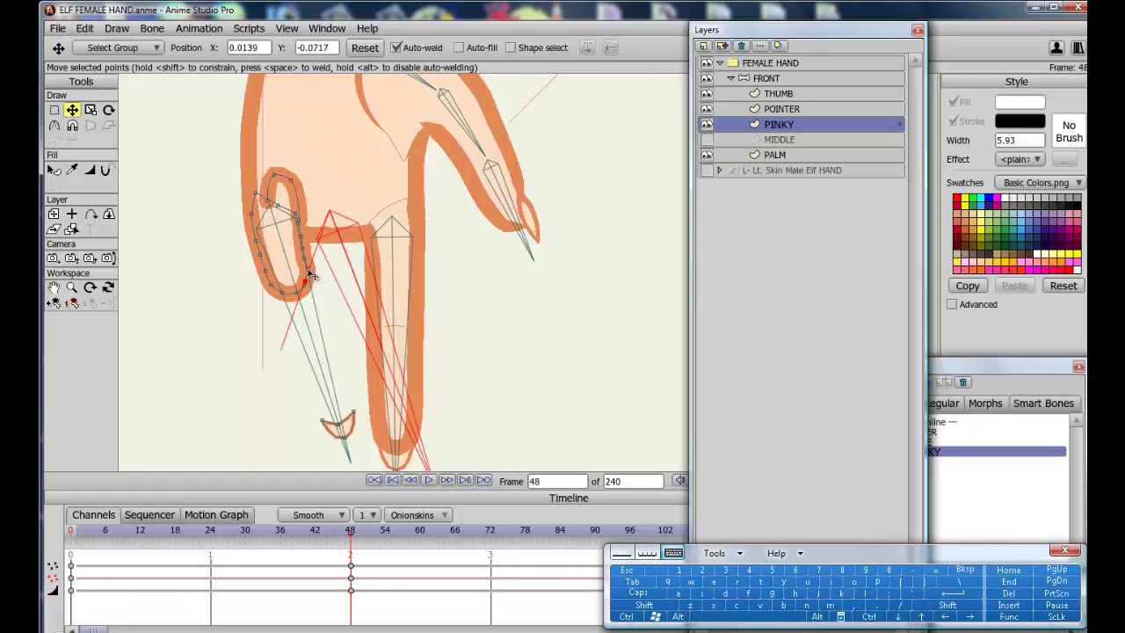
{"action": "left_click_drag", "start_coordinate": [298, 212], "coordinate": [298, 222]}
{"action": "key", "text": "w"}
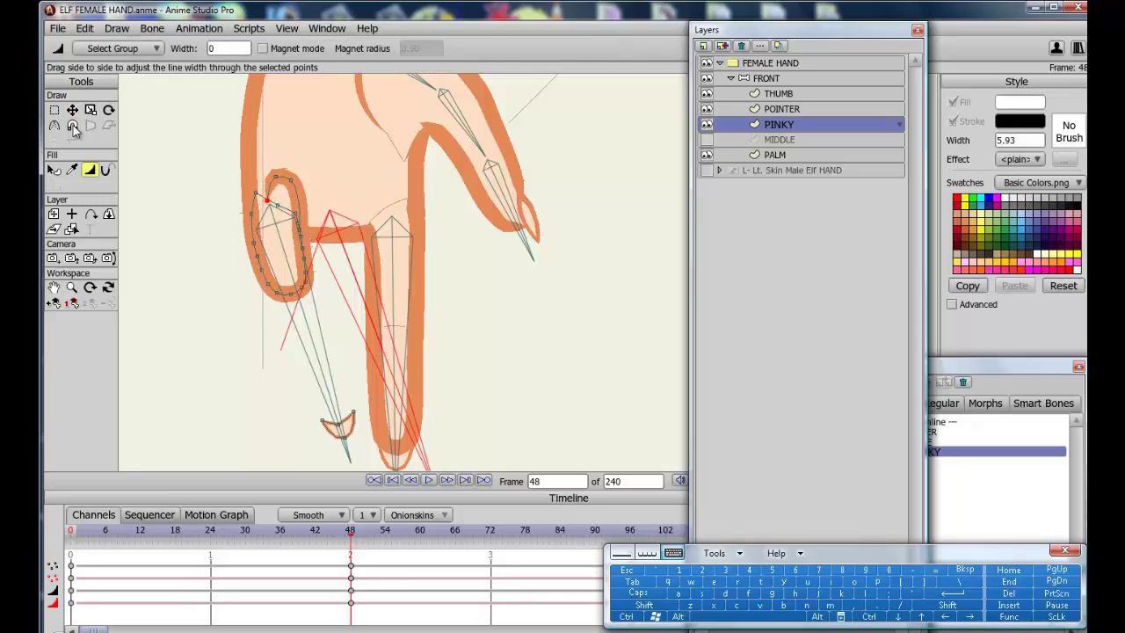
{"action": "key", "text": "t"}
{"action": "left_click_drag", "start_coordinate": [271, 177], "coordinate": [272, 180]}
{"action": "key", "text": "w"}
- Move the pinky's fingernail points up onto the curled fingertip at frame 48
{"action": "key", "text": "t"}
{"action": "left_click", "coordinate": [345, 418]}
{"action": "left_click_drag", "start_coordinate": [348, 420], "coordinate": [281, 174]}
- Straighten the middle finger bone at frame 48, keep the MIDDLE layer hidden and return to the PINKY layer
{"action": "left_click", "coordinate": [708, 139]}
{"action": "left_click", "coordinate": [766, 79]}
{"action": "left_click_drag", "start_coordinate": [395, 378], "coordinate": [329, 392]}
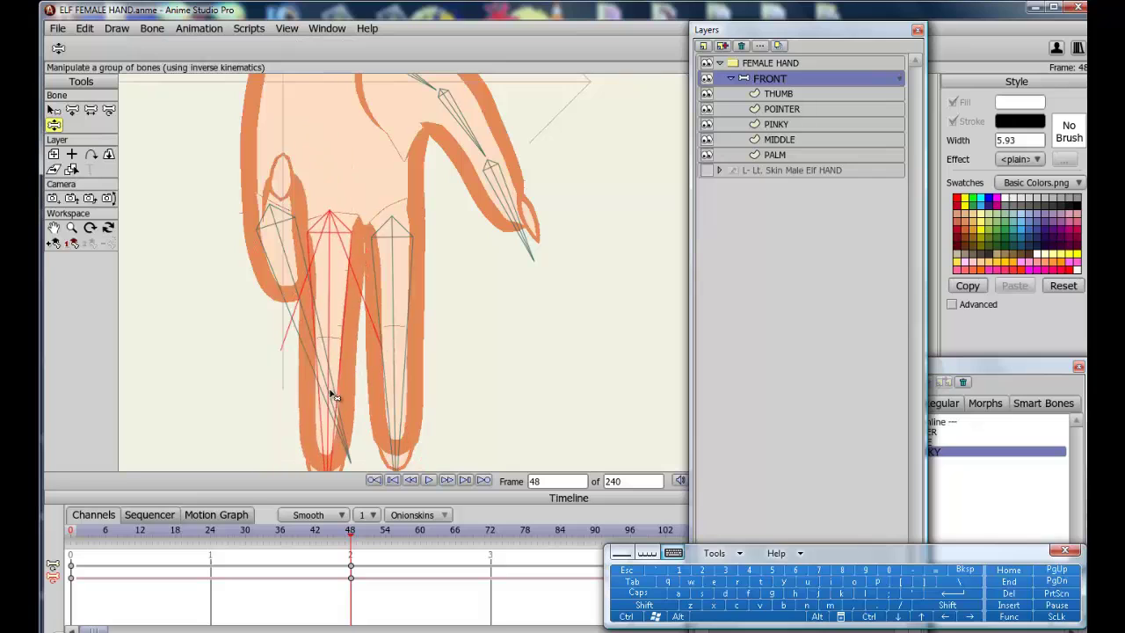
{"action": "left_click", "coordinate": [707, 139]}
{"action": "left_click", "coordinate": [756, 127]}
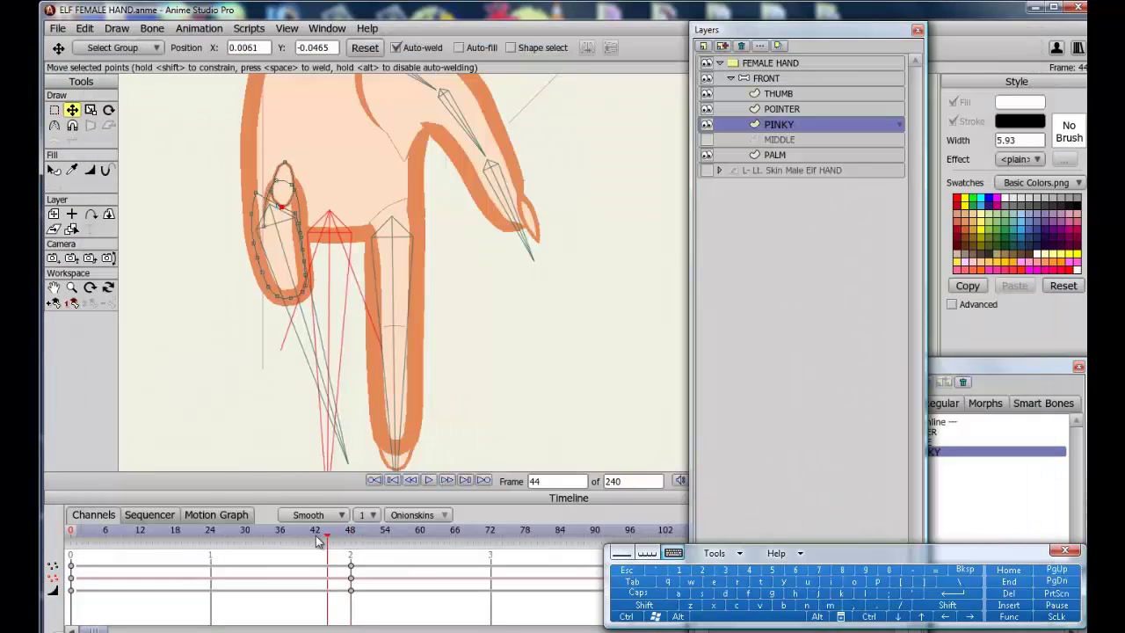
- Lower the pinky's nail and fingertip points at frame 24 and raise the fingertip points at frame 36
{"action": "left_click_drag", "start_coordinate": [281, 180], "coordinate": [288, 358]}
{"action": "left_click_drag", "start_coordinate": [283, 245], "coordinate": [286, 278]}
{"action": "left_click_drag", "start_coordinate": [211, 533], "coordinate": [280, 535]}
{"action": "left_click_drag", "start_coordinate": [290, 252], "coordinate": [290, 237]}
- Peak the curvature of the selected fingertip point at frame 35 and adjust the outline points beside the nail
{"action": "left_click_drag", "start_coordinate": [309, 534], "coordinate": [275, 534]}
{"action": "left_click", "coordinate": [55, 125]}
{"action": "left_click", "coordinate": [180, 47]}
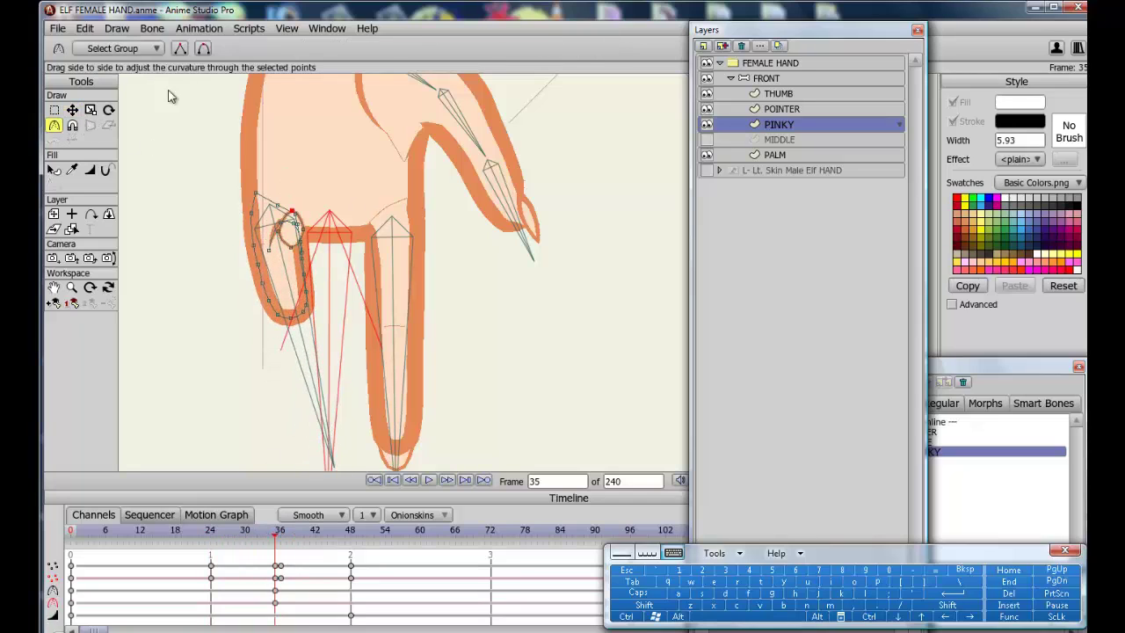
{"action": "left_click", "coordinate": [72, 110]}
{"action": "left_click_drag", "start_coordinate": [303, 229], "coordinate": [298, 224]}
{"action": "left_click", "coordinate": [292, 209]}
- Tidy the point keyframes around frame 35 and adjust the pinky's outline and nail points at frame 30
{"action": "mouse_move", "coordinate": [262, 559]}
{"action": "left_mouse_down"}
{"action": "mouse_move", "coordinate": [279, 613]}
{"action": "mouse_move", "coordinate": [275, 577]}
{"action": "left_mouse_up"}
{"action": "left_click_drag", "start_coordinate": [274, 533], "coordinate": [246, 532]}
{"action": "left_click_drag", "start_coordinate": [301, 331], "coordinate": [300, 311]}
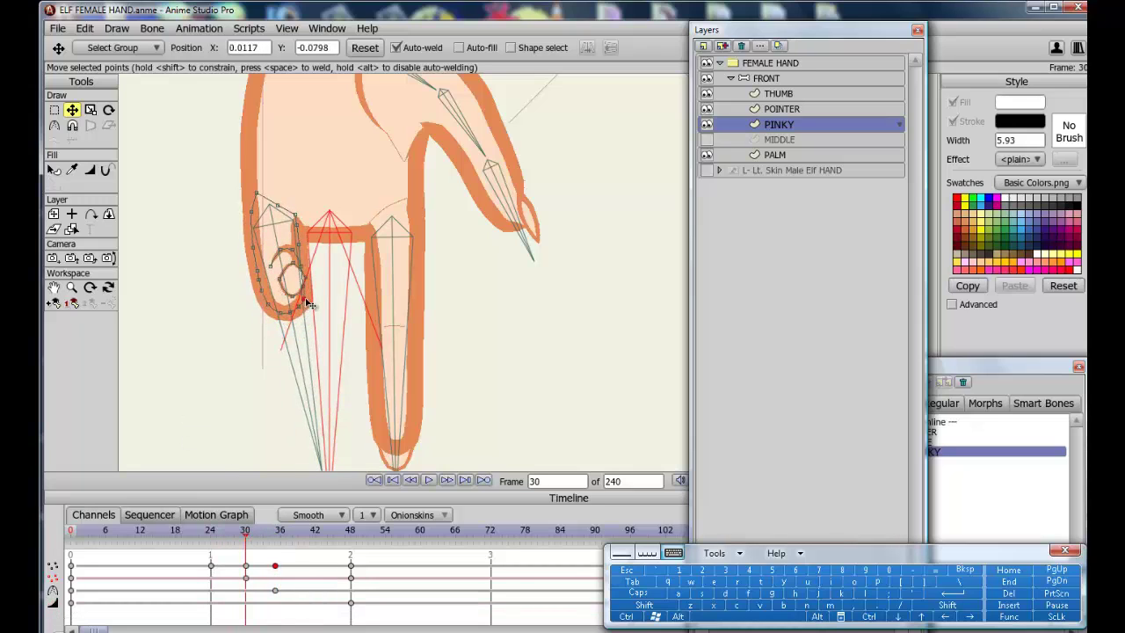
{"action": "left_click", "coordinate": [280, 278]}
- Shift the frame 35 keyframes to frame 36 and refine the pinky's outline points at the in-between frames
{"action": "left_click_drag", "start_coordinate": [248, 534], "coordinate": [281, 564]}
{"action": "left_click_drag", "start_coordinate": [276, 535], "coordinate": [211, 531]}
{"action": "left_click", "coordinate": [297, 223]}
{"action": "left_click", "coordinate": [299, 535]}
{"action": "left_click_drag", "start_coordinate": [283, 353], "coordinate": [284, 334]}
- Play back the PINKY action to review the pinky's curl
{"action": "left_click_drag", "start_coordinate": [234, 533], "coordinate": [146, 537]}
{"action": "left_click", "coordinate": [286, 233]}
{"action": "left_click", "coordinate": [427, 479]}
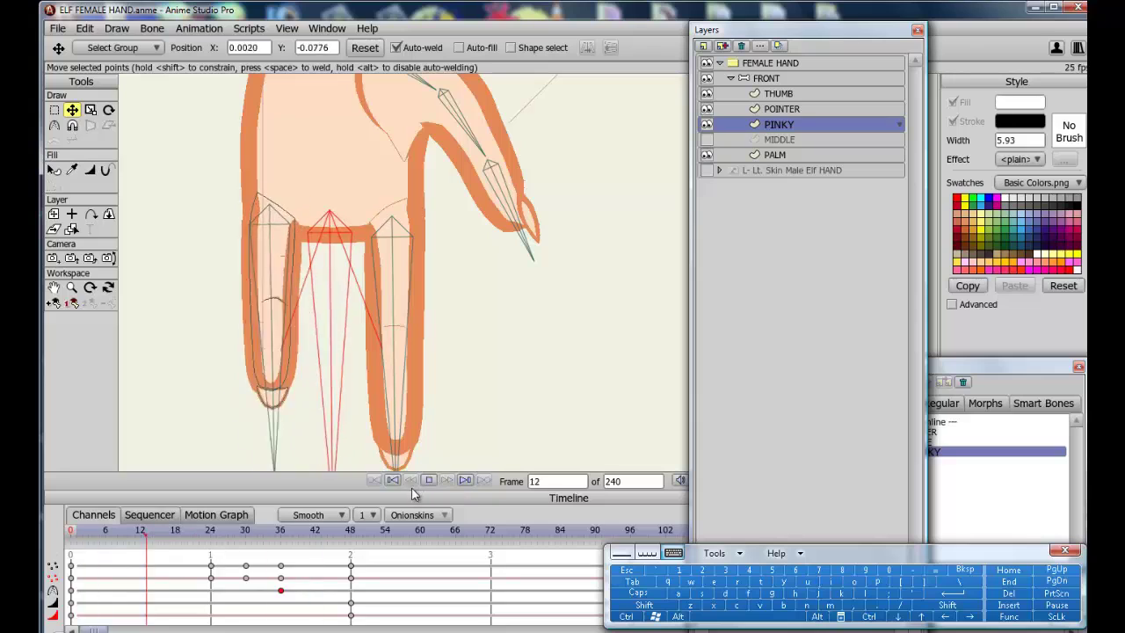
{"action": "left_click", "coordinate": [429, 479]}
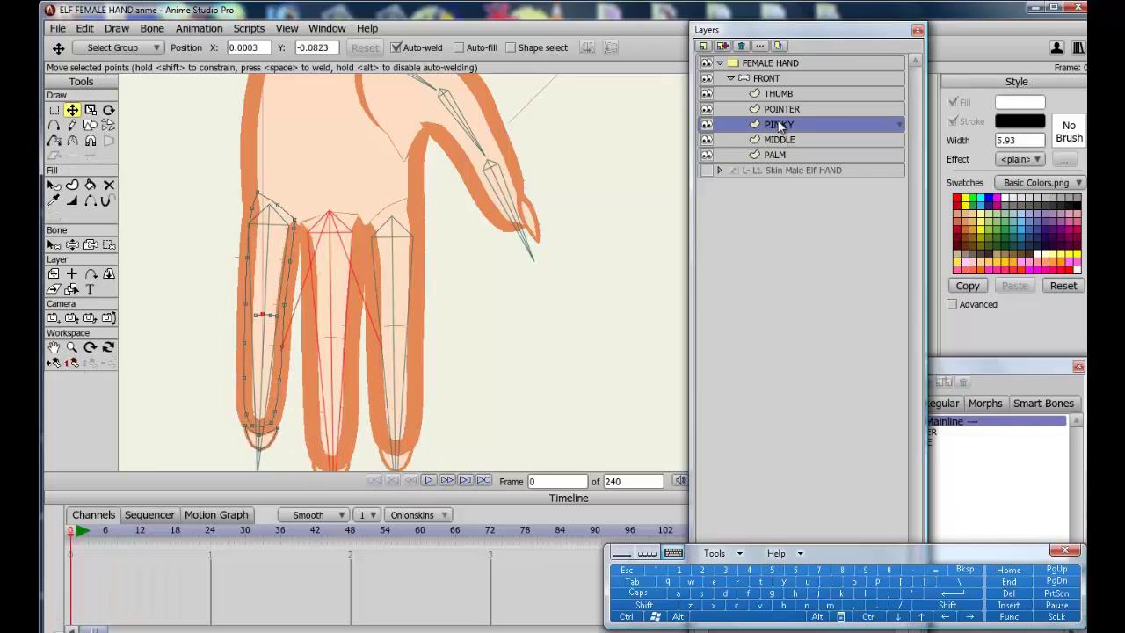
- Place the PINKY layer below the MIDDLE layer and rotate the finger bones on the mainline to test their overlap
{"action": "left_click_drag", "start_coordinate": [778, 126], "coordinate": [773, 136]}
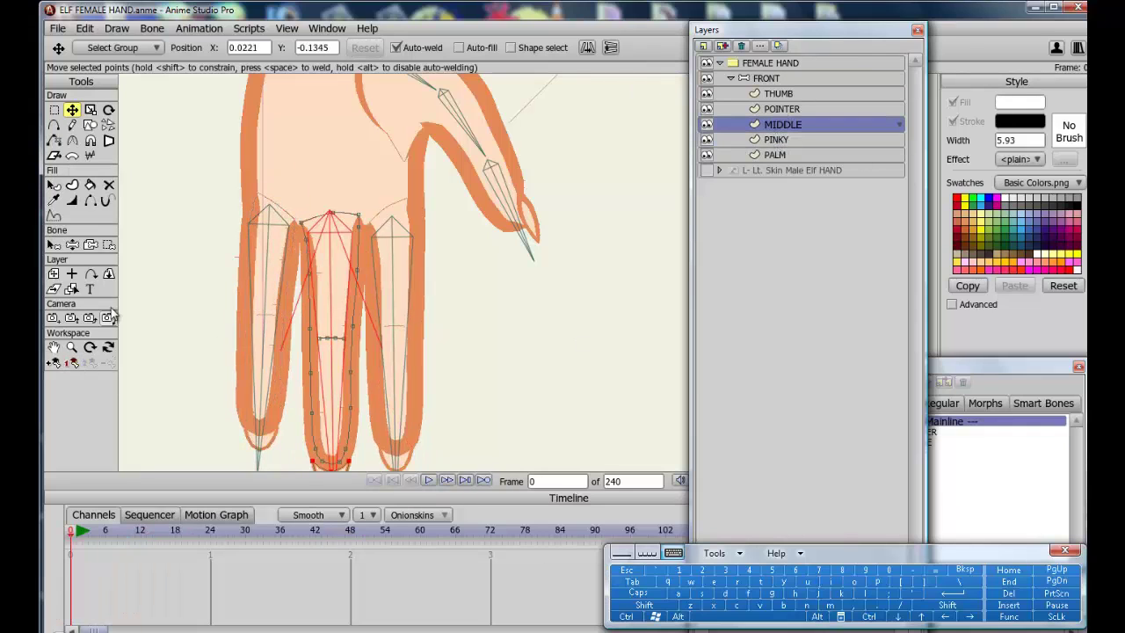
{"action": "left_click", "coordinate": [72, 245]}
{"action": "left_click_drag", "start_coordinate": [395, 369], "coordinate": [334, 340]}
{"action": "left_click_drag", "start_coordinate": [330, 391], "coordinate": [395, 370]}
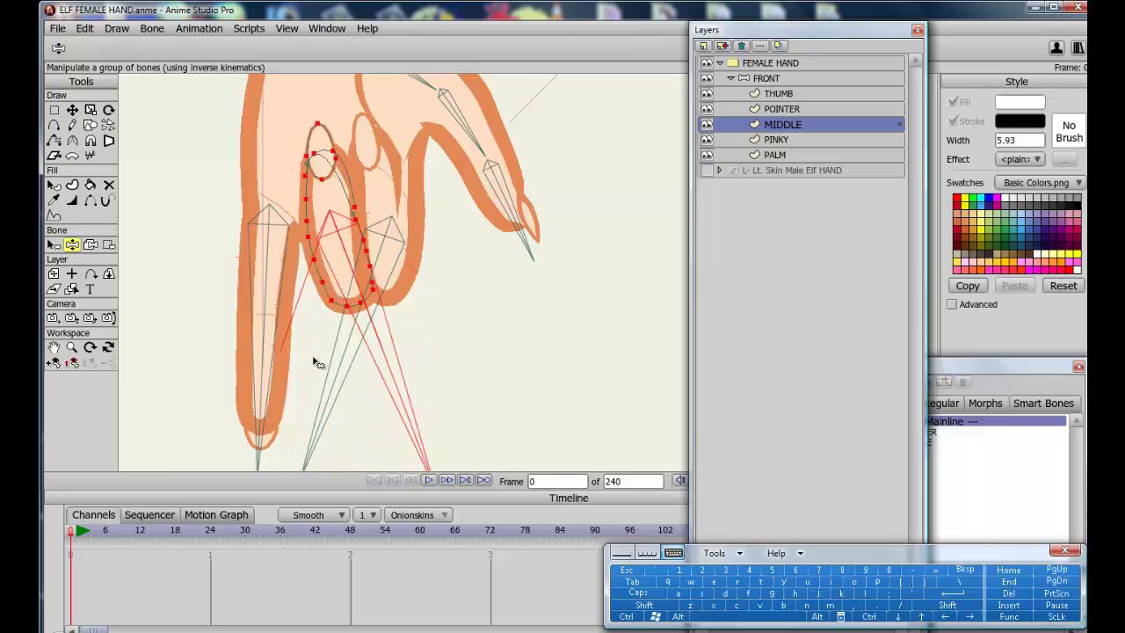
{"action": "left_click_drag", "start_coordinate": [316, 362], "coordinate": [694, 150]}
- Examine the THUMB, POINTER, MIDDLE and PINKY layers one by one to check their stacking order
{"action": "left_click", "coordinate": [782, 95]}
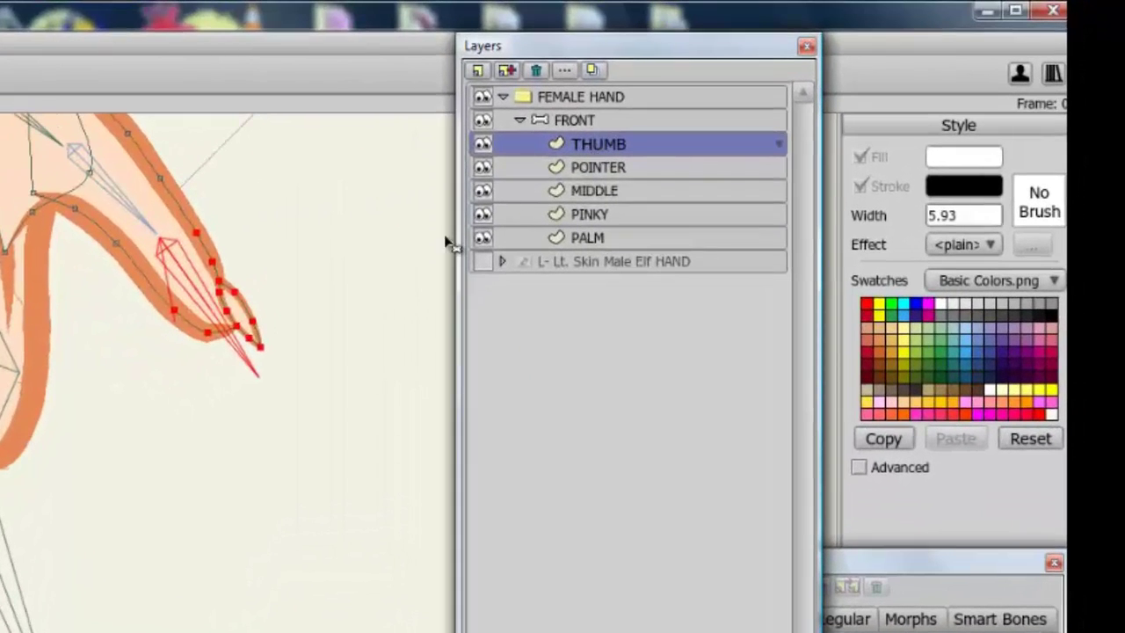
{"action": "key", "text": "i"}
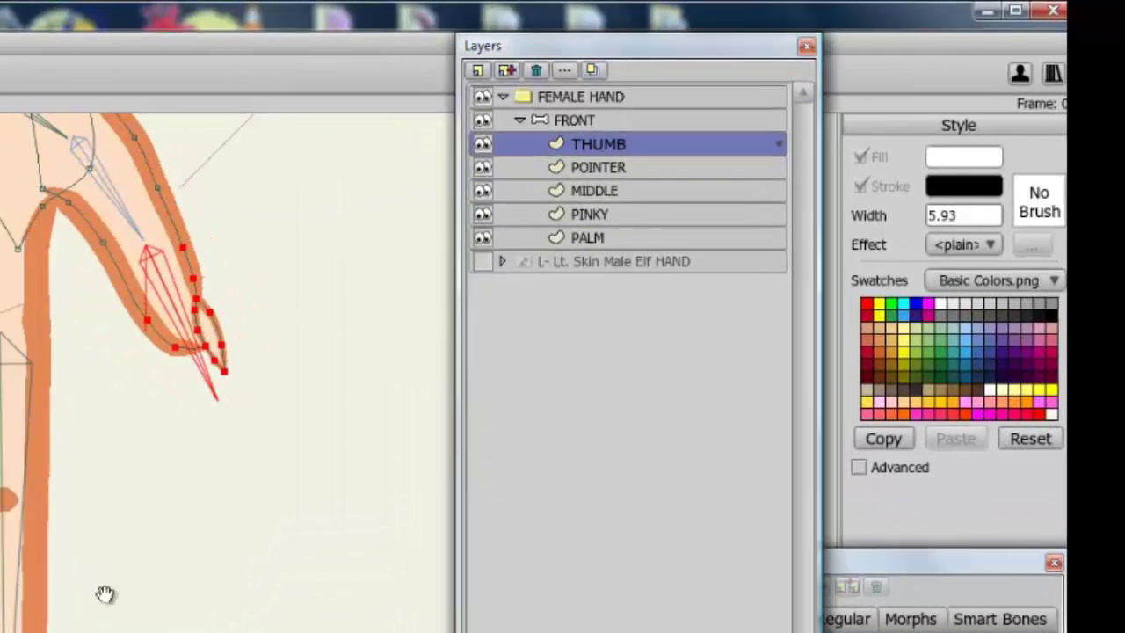
{"action": "mouse_move", "coordinate": [86, 343]}
{"action": "left_mouse_down"}
{"action": "mouse_move", "coordinate": [113, 434]}
{"action": "mouse_move", "coordinate": [324, 364]}
{"action": "mouse_move", "coordinate": [348, 350]}
{"action": "mouse_move", "coordinate": [355, 293]}
{"action": "left_mouse_up"}
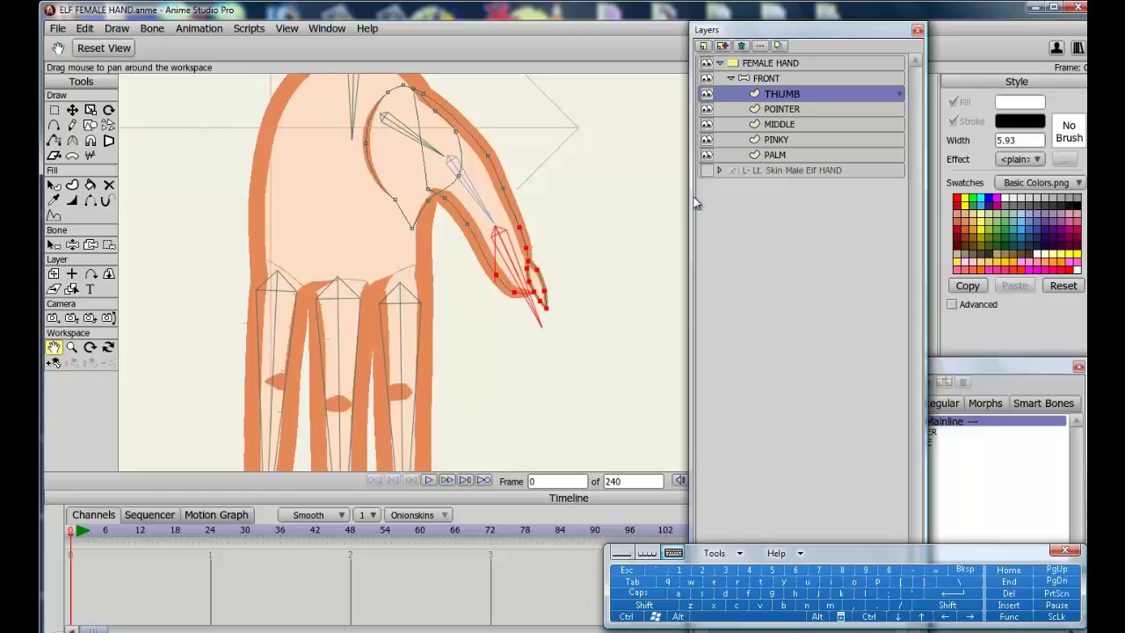
{"action": "left_click", "coordinate": [781, 111]}
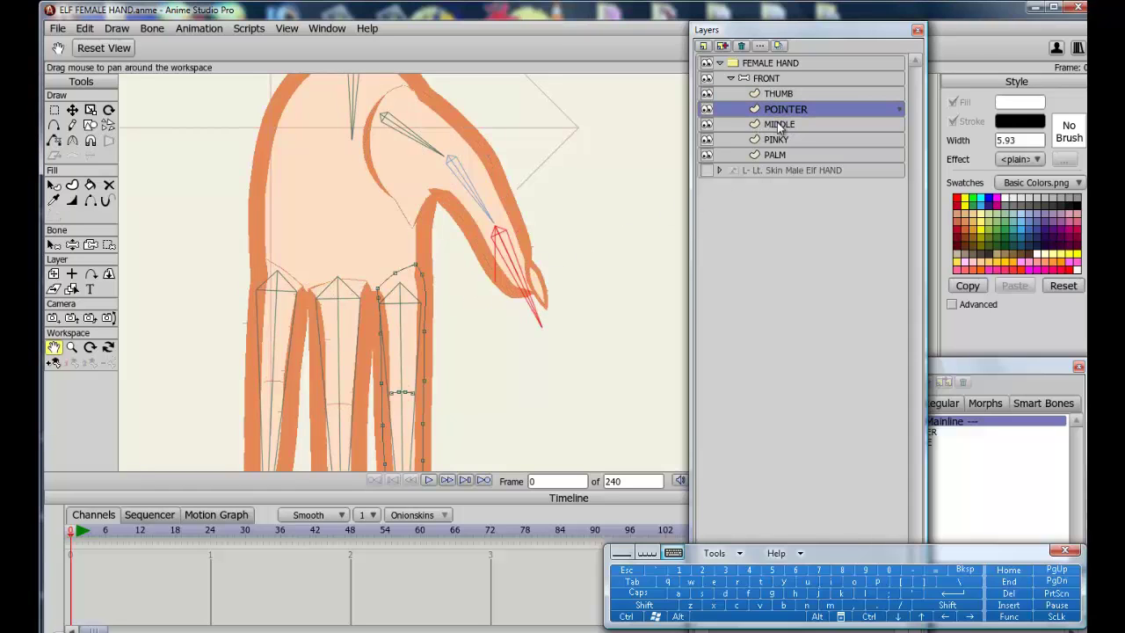
{"action": "left_click", "coordinate": [779, 124]}
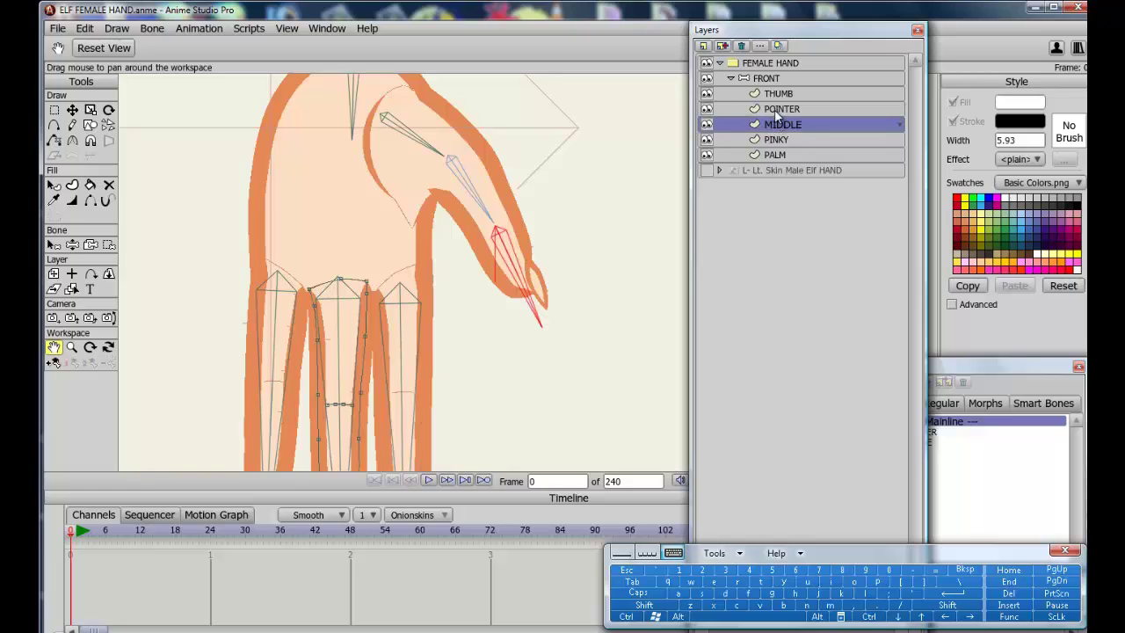
{"action": "left_click", "coordinate": [777, 113]}
{"action": "left_click", "coordinate": [778, 128]}
{"action": "left_click", "coordinate": [778, 142]}
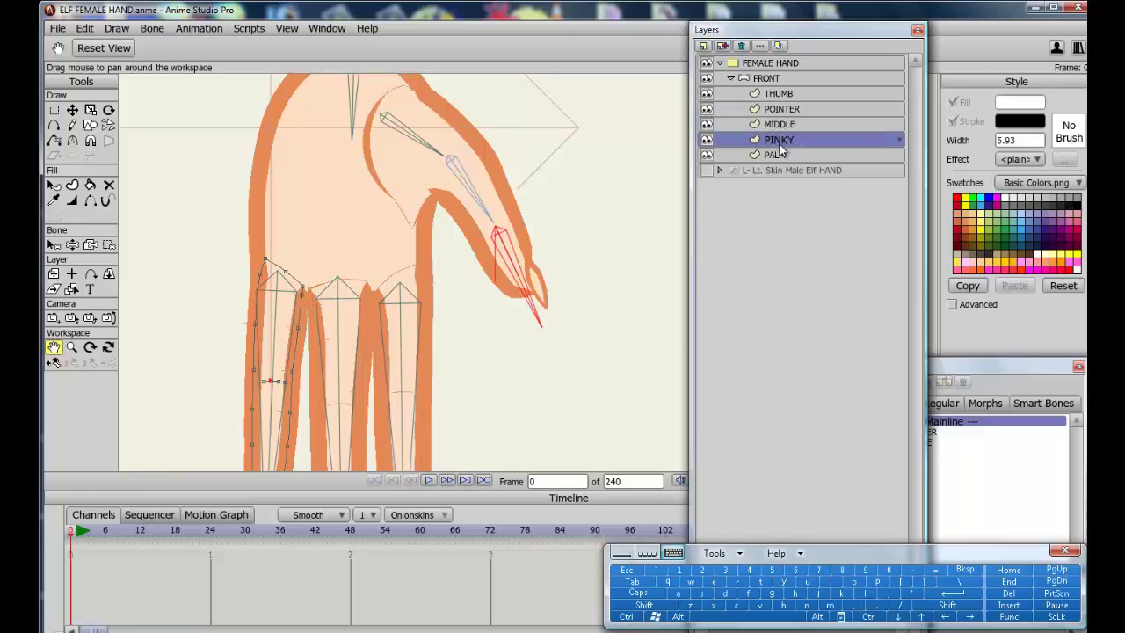
{"action": "left_click", "coordinate": [778, 97]}
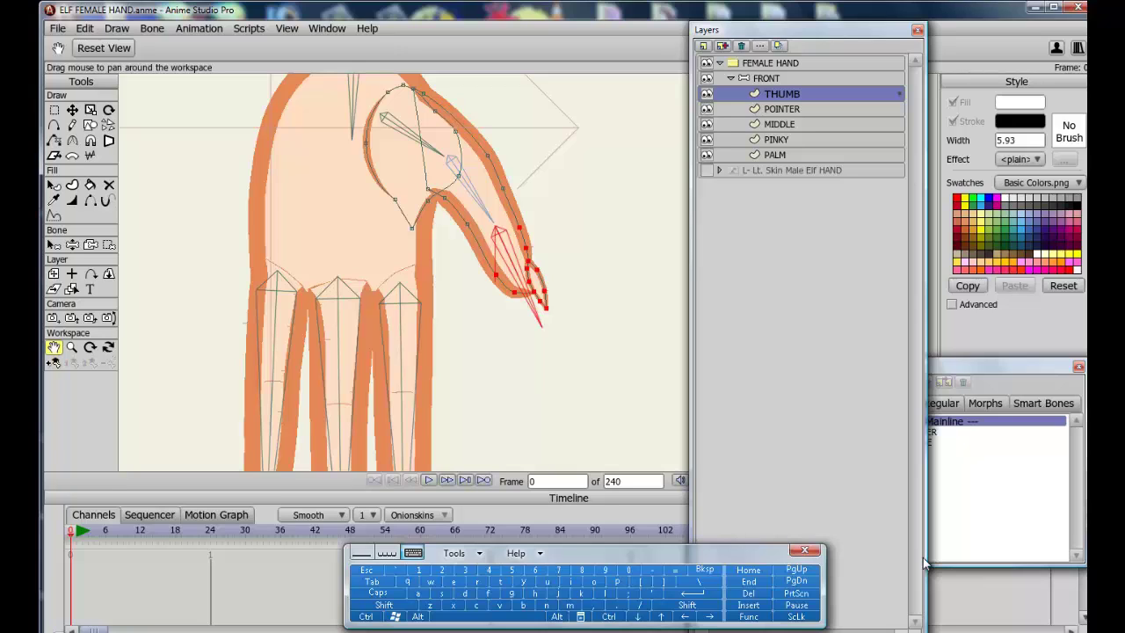
- Rotate the first thumb bone of the FRONT layer on the mainline to test how the thumb bends inward
{"action": "left_click", "coordinate": [767, 79]}
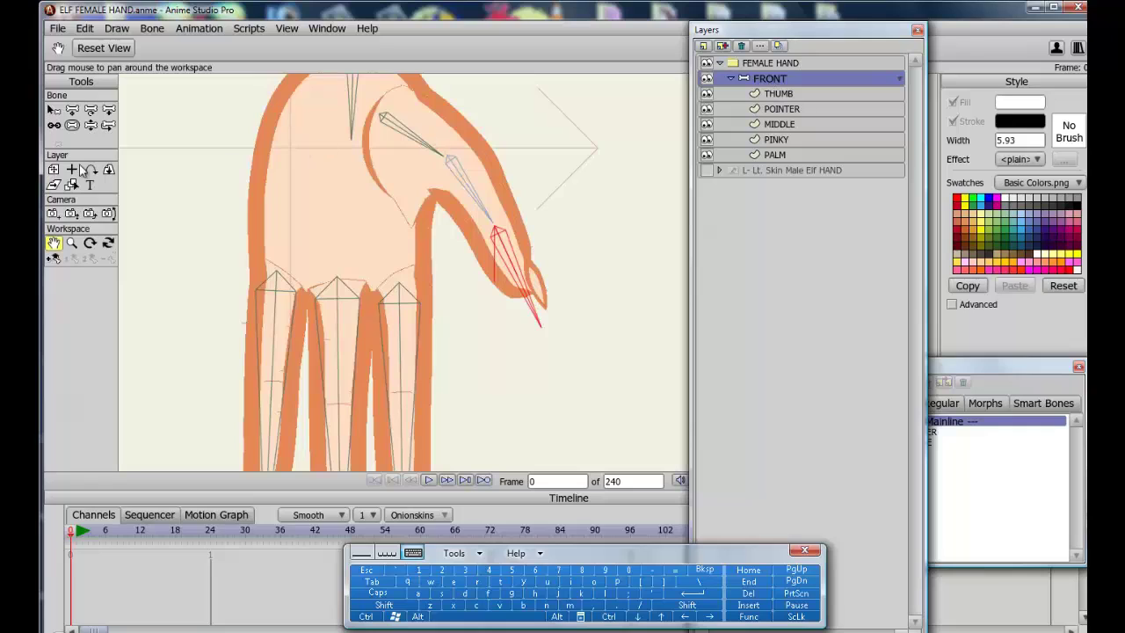
{"action": "left_click", "coordinate": [90, 126]}
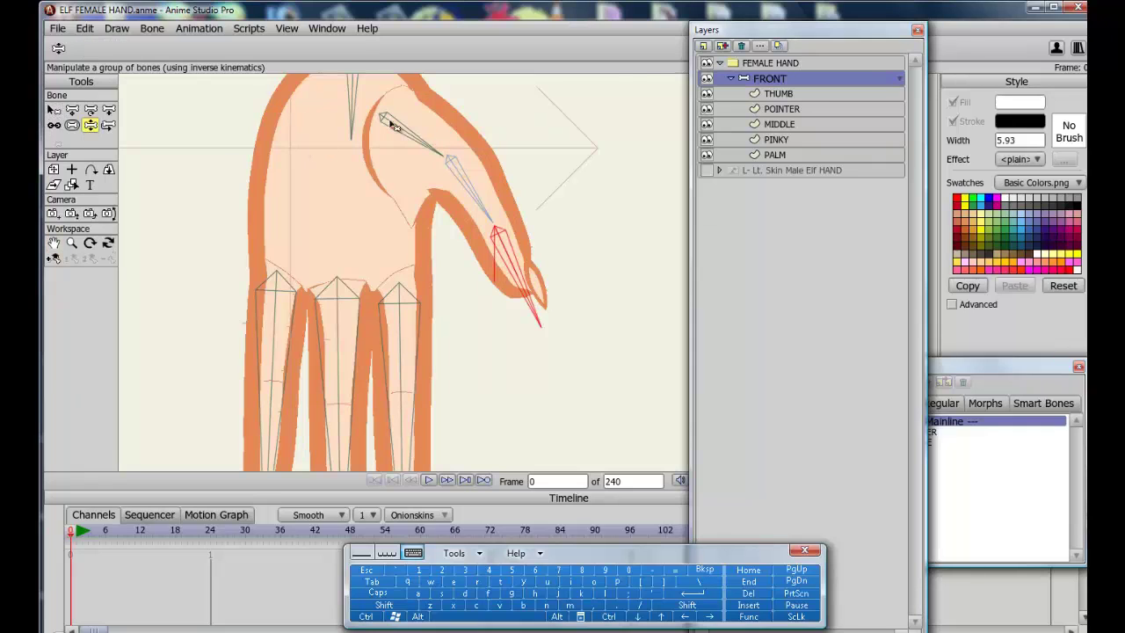
{"action": "left_click_drag", "start_coordinate": [419, 139], "coordinate": [387, 187]}
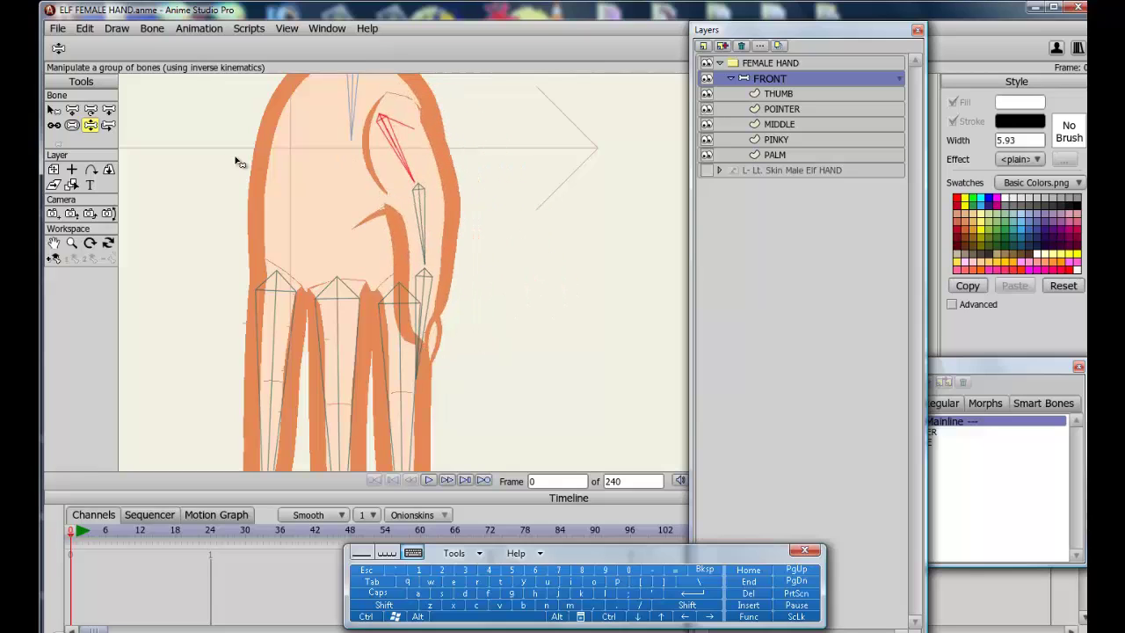
- Create a smart bone action for the THUMB 1 bone and rotate the thumb inward at frame 24
{"action": "left_click", "coordinate": [54, 110]}
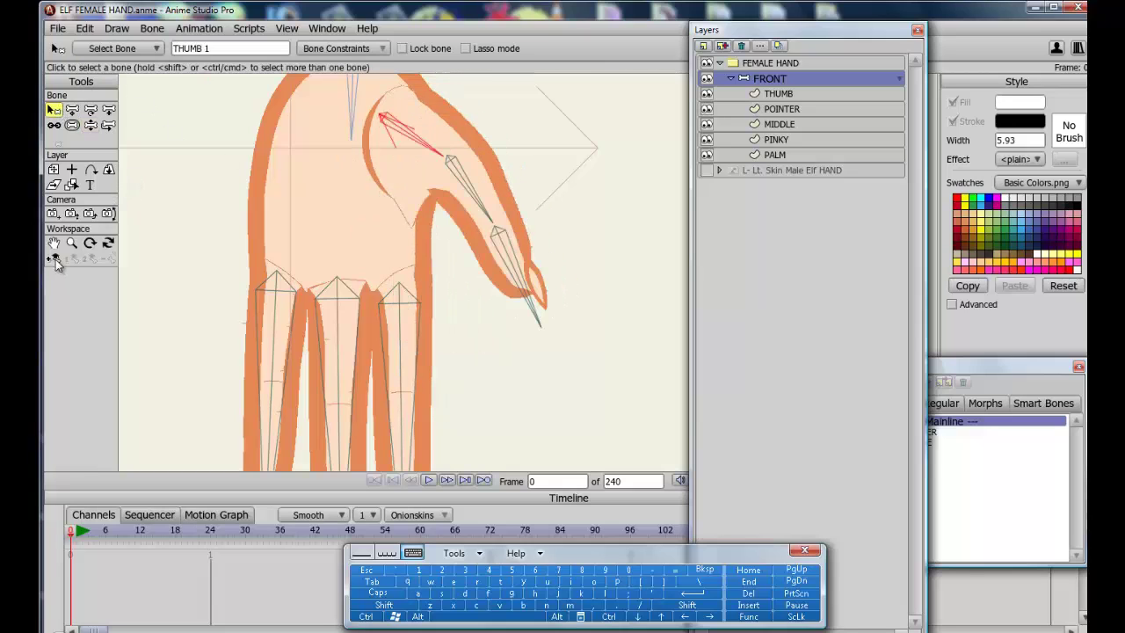
{"action": "left_click", "coordinate": [59, 262]}
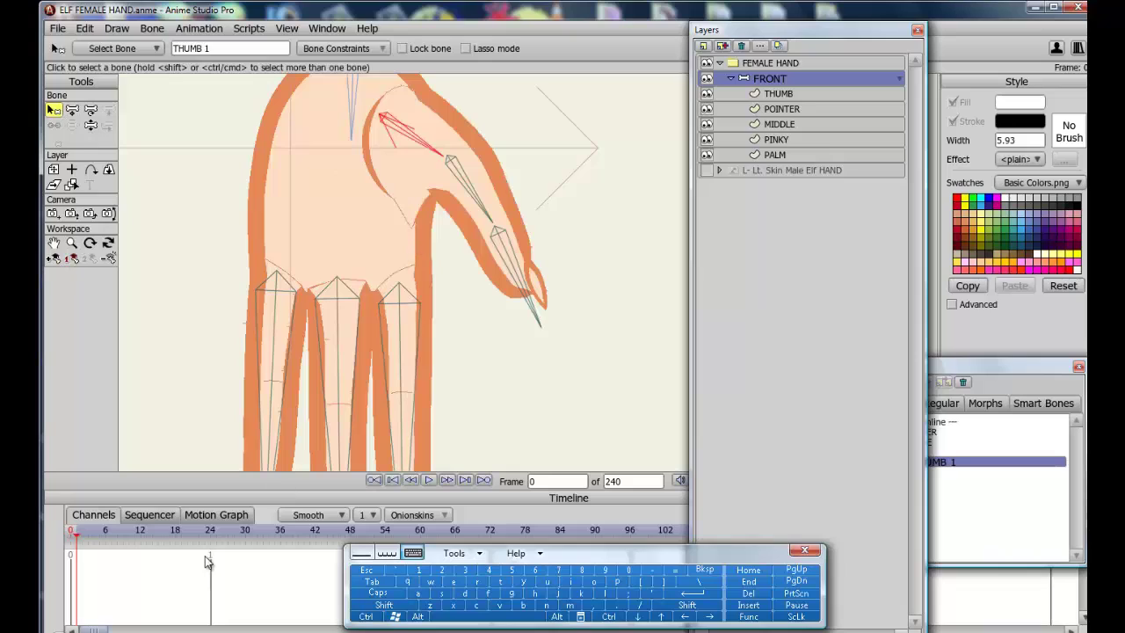
{"action": "left_click", "coordinate": [212, 534]}
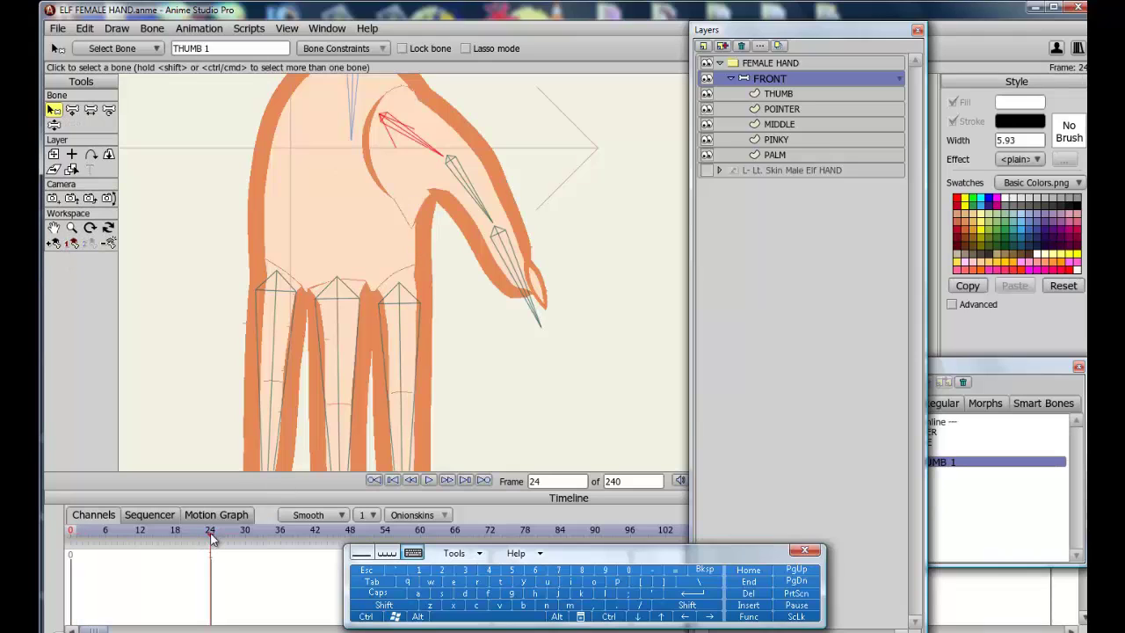
{"action": "left_click", "coordinate": [54, 125]}
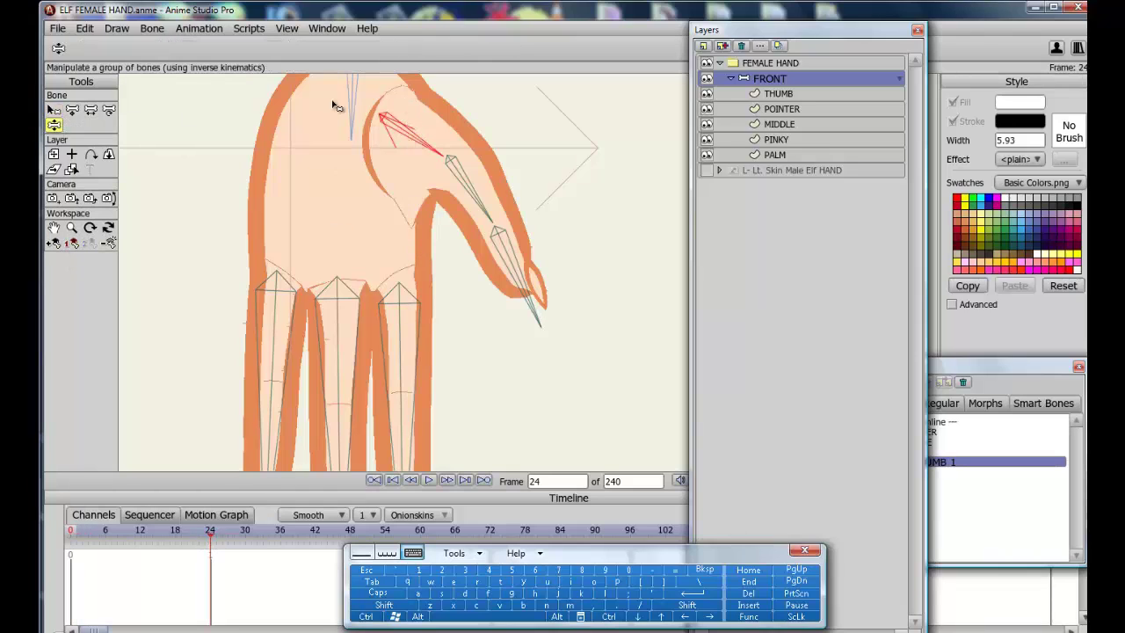
{"action": "left_click_drag", "start_coordinate": [431, 148], "coordinate": [387, 202]}
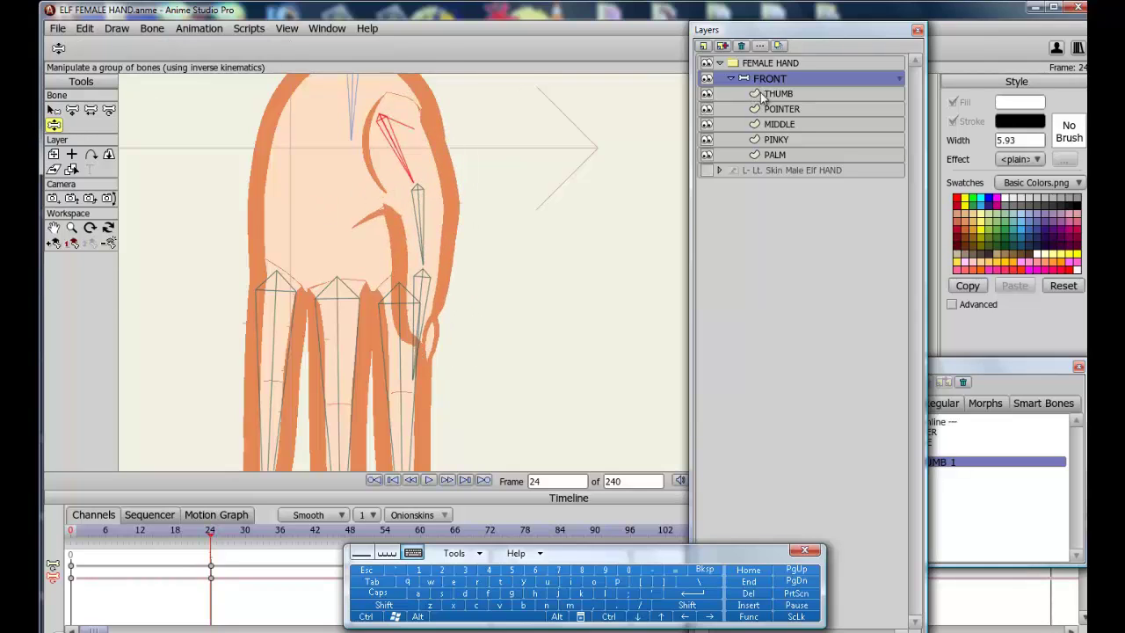
- Adjust the THUMB layer's web and outer-edge points at frame 24 of the THUMB 1 action to tighten the outline
{"action": "left_click", "coordinate": [764, 94]}
{"action": "left_click", "coordinate": [74, 110]}
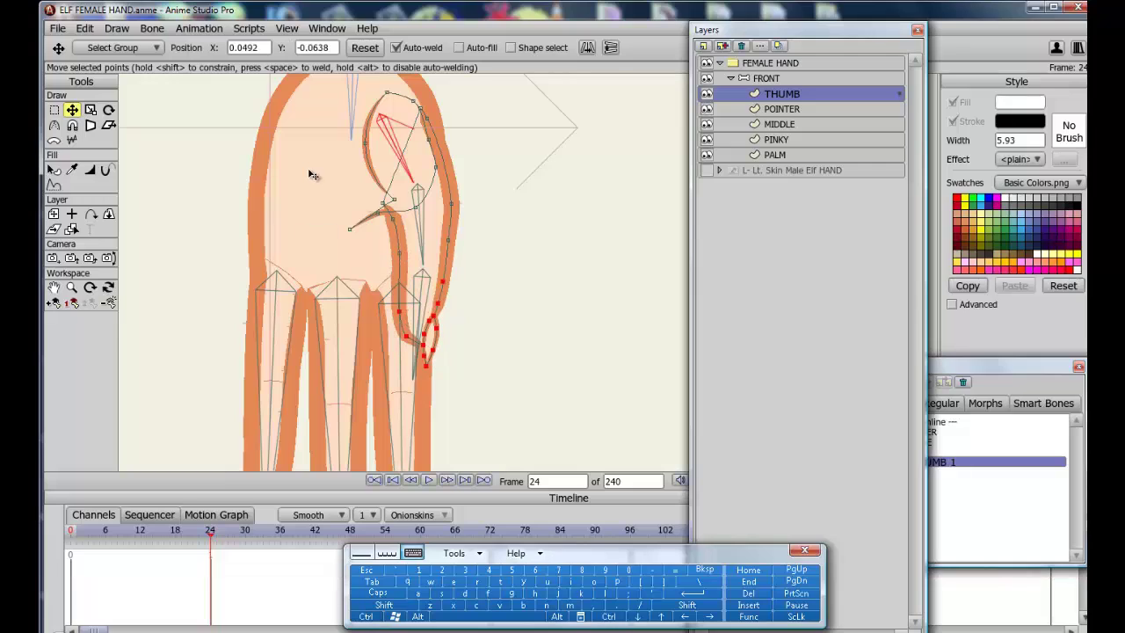
{"action": "left_click", "coordinate": [350, 229]}
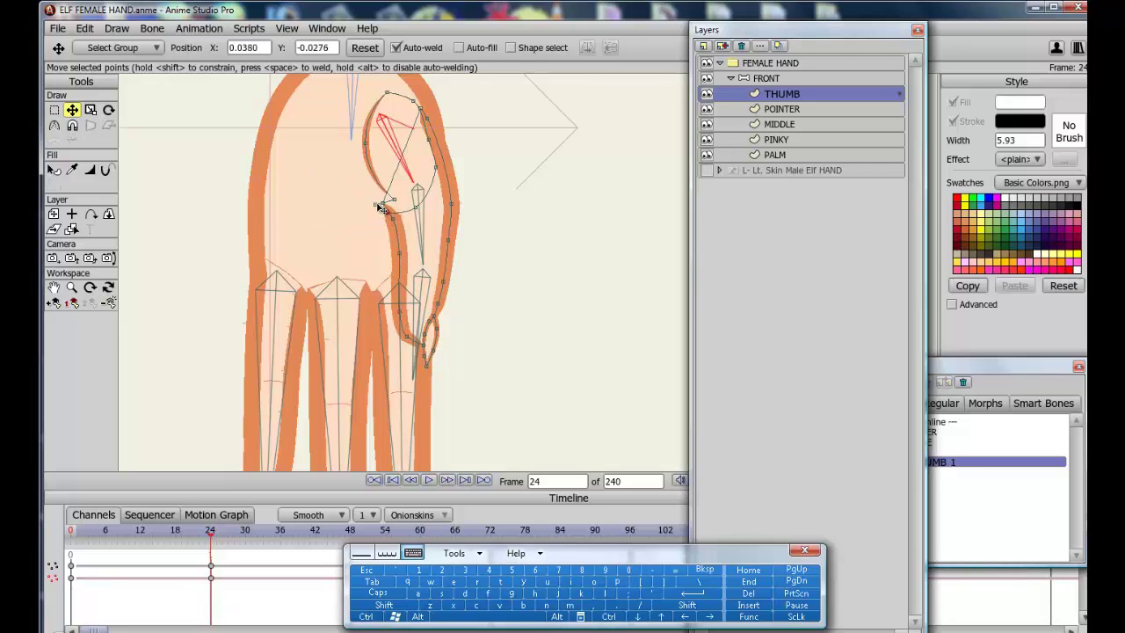
{"action": "left_click", "coordinate": [431, 122]}
{"action": "left_click_drag", "start_coordinate": [431, 122], "coordinate": [434, 128]}
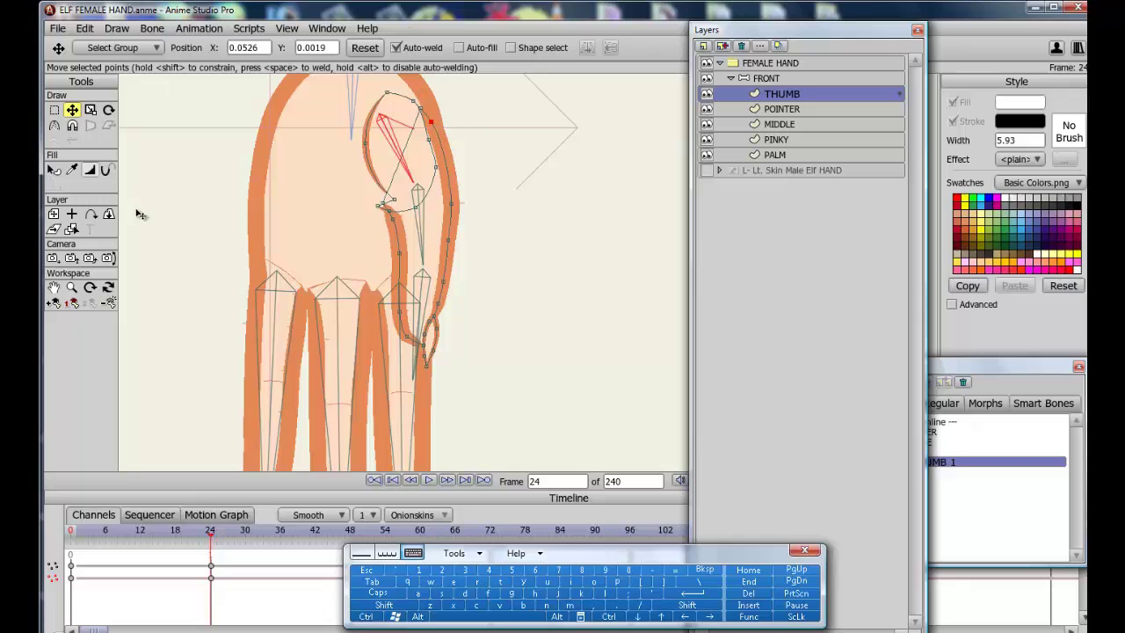
{"action": "left_click", "coordinate": [78, 301]}
{"action": "left_click", "coordinate": [77, 303]}
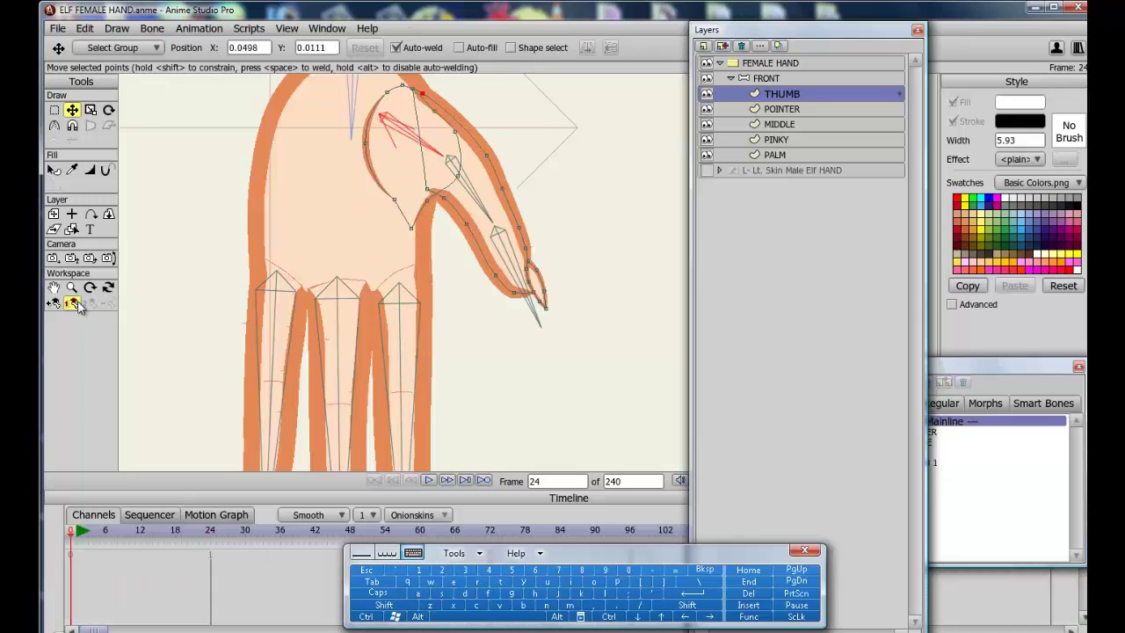
- Shift the lower point of the thumb's palm crease inward at frame 24 of THUMB 1 and scrub the action
{"action": "mouse_move", "coordinate": [209, 531]}
{"action": "left_mouse_down"}
{"action": "mouse_move", "coordinate": [111, 529]}
{"action": "mouse_move", "coordinate": [216, 540]}
{"action": "left_mouse_up"}
{"action": "left_click_drag", "start_coordinate": [394, 198], "coordinate": [366, 182]}
{"action": "left_click_drag", "start_coordinate": [211, 536], "coordinate": [158, 531]}
{"action": "left_click_drag", "start_coordinate": [85, 543], "coordinate": [210, 522]}
{"action": "left_click", "coordinate": [394, 479]}
- Create a smart bone action for the THUMB 2 bone and rotate the thumb across the palm at frame 24
{"action": "left_click", "coordinate": [739, 81]}
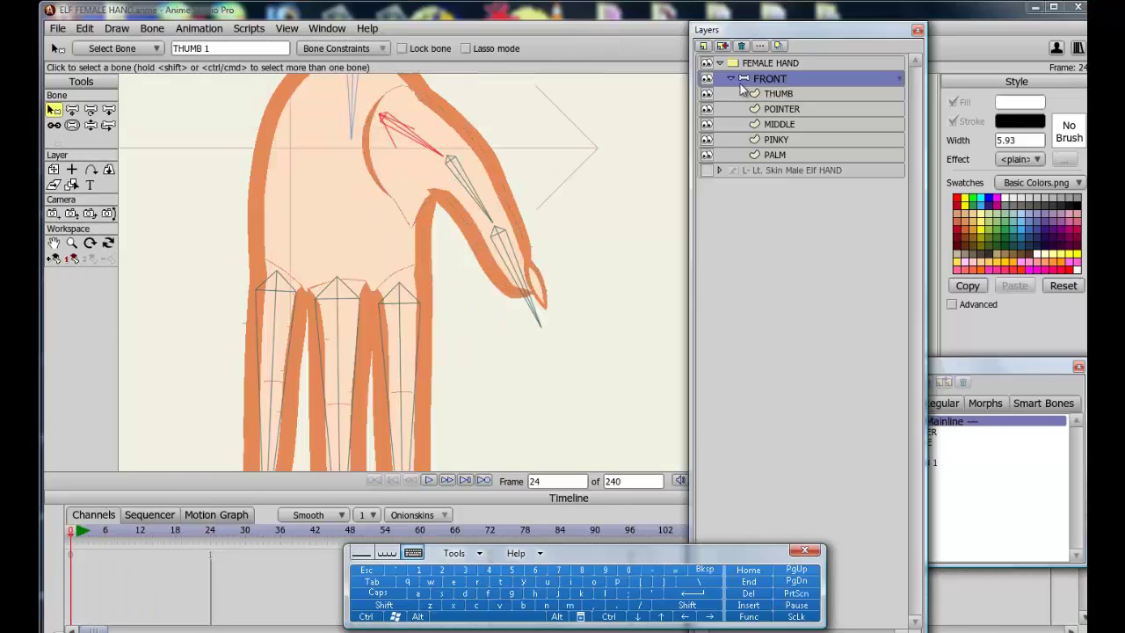
{"action": "key", "text": "z"}
{"action": "left_click_drag", "start_coordinate": [501, 246], "coordinate": [310, 211]}
{"action": "left_click", "coordinate": [55, 111]}
{"action": "left_click", "coordinate": [443, 194]}
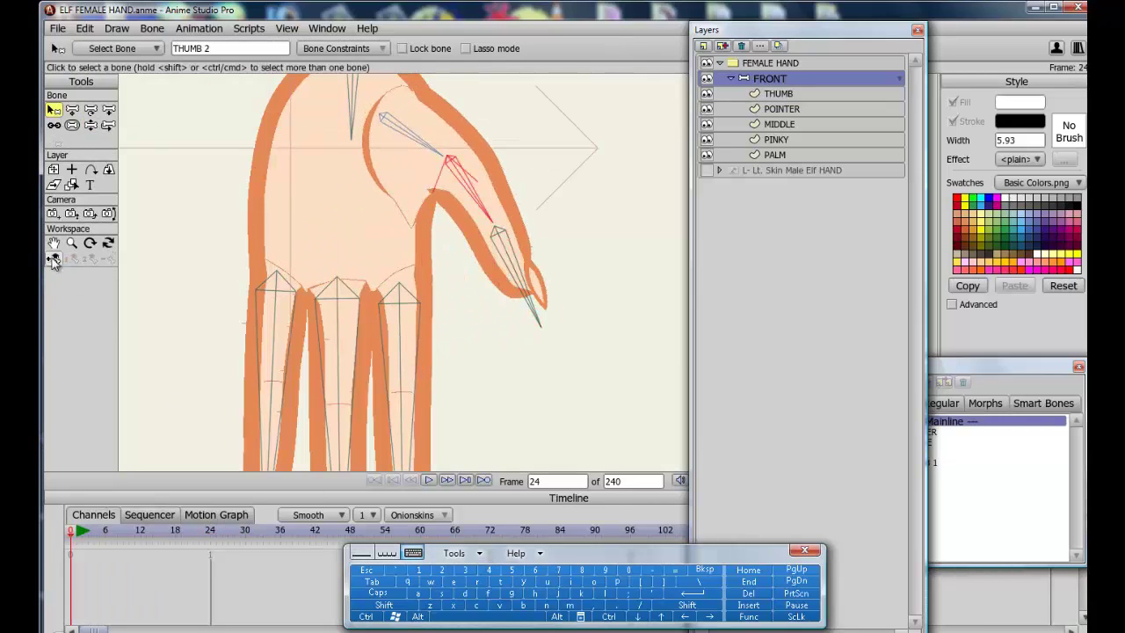
{"action": "left_click", "coordinate": [54, 259]}
{"action": "left_click_drag", "start_coordinate": [92, 534], "coordinate": [210, 531]}
{"action": "left_click", "coordinate": [90, 126]}
{"action": "left_click_drag", "start_coordinate": [514, 279], "coordinate": [201, 157]}
- Smooth the bent THUMB outline at frame 24 of the THUMB 2 action and scrub the timeline to check it
{"action": "left_click", "coordinate": [786, 95]}
{"action": "left_click", "coordinate": [73, 110]}
{"action": "left_click", "coordinate": [436, 186]}
{"action": "left_click_drag", "start_coordinate": [402, 201], "coordinate": [334, 277]}
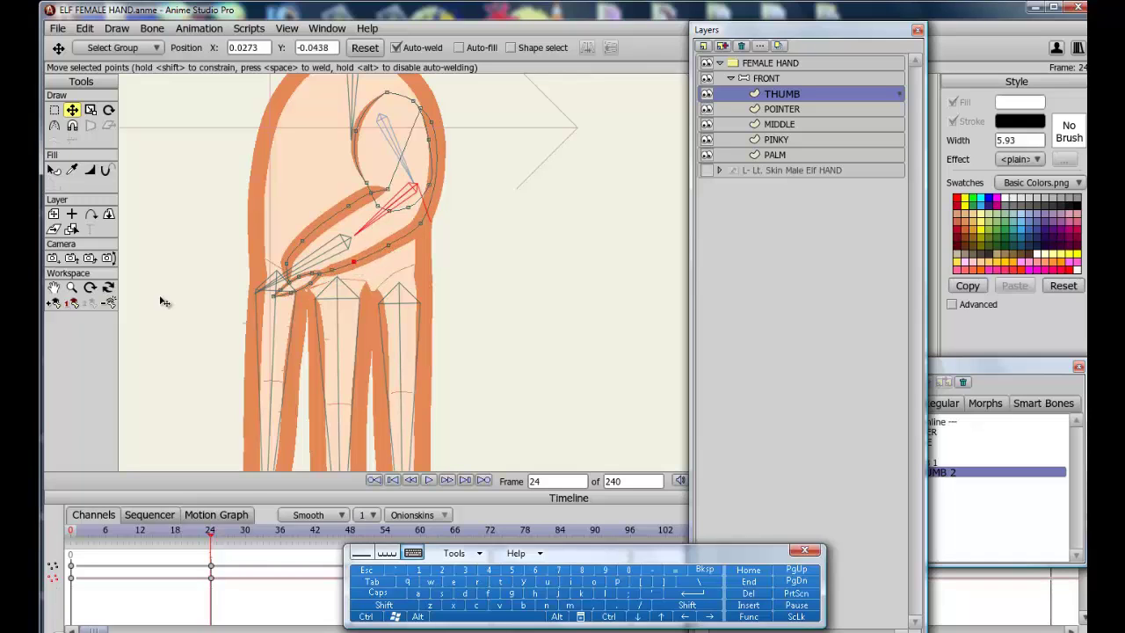
{"action": "left_click", "coordinate": [158, 530]}
{"action": "left_click_drag", "start_coordinate": [151, 524], "coordinate": [210, 526]}
{"action": "left_click", "coordinate": [374, 480]}
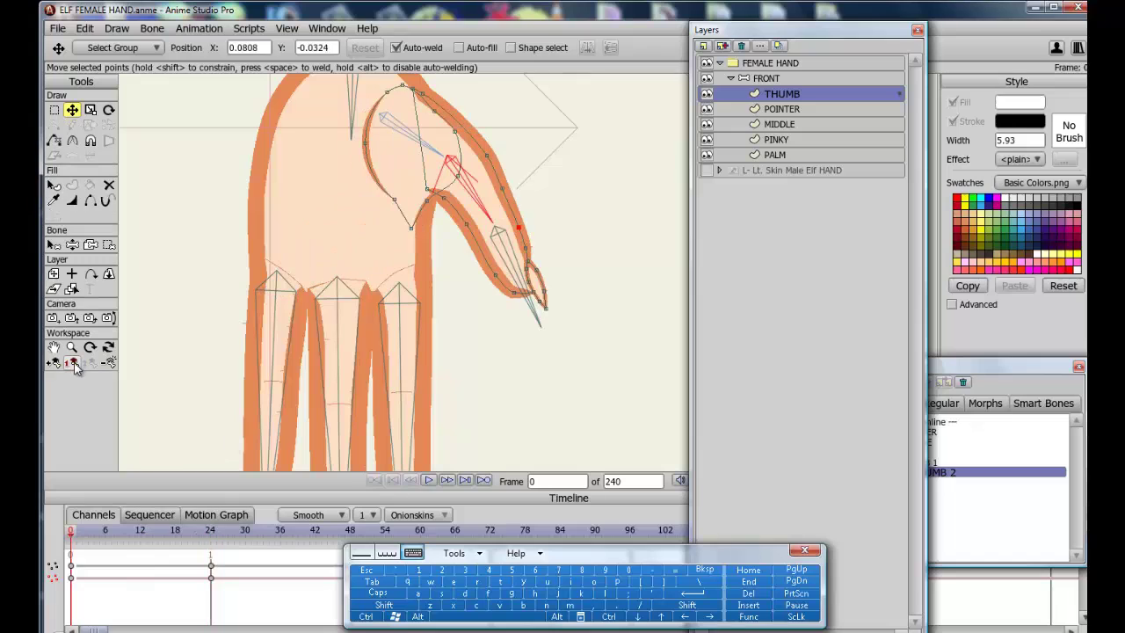
- Curl the fingers and fold the thumb over the palm on the mainline, and render a preview of the fist
{"action": "left_click", "coordinate": [768, 78]}
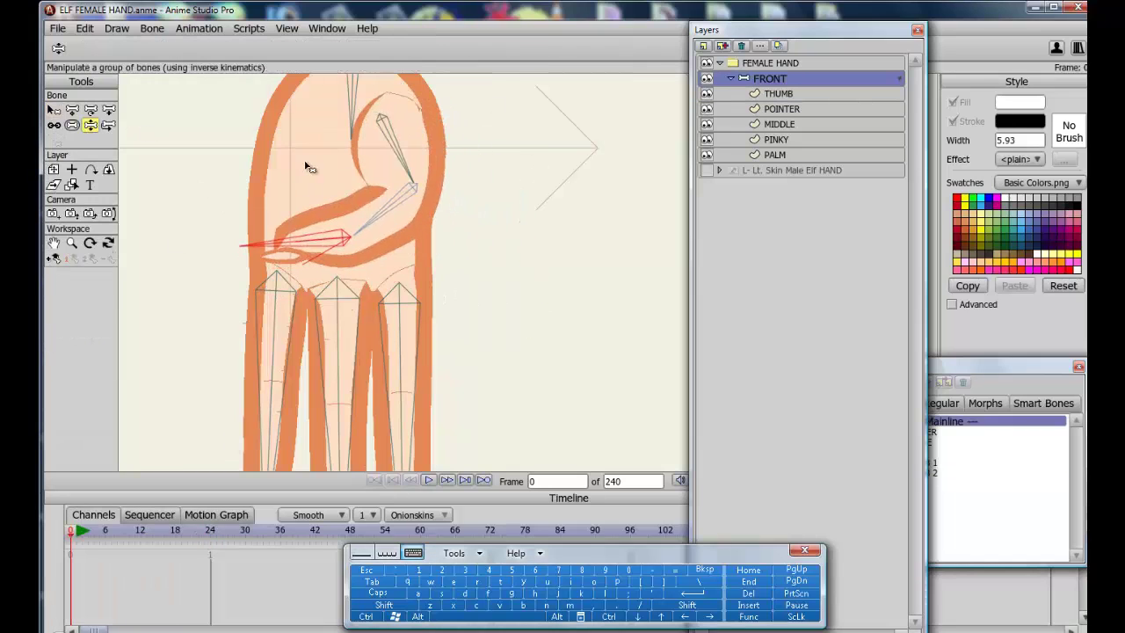
{"action": "left_click_drag", "start_coordinate": [410, 421], "coordinate": [409, 394]}
{"action": "left_click_drag", "start_coordinate": [284, 396], "coordinate": [410, 338]}
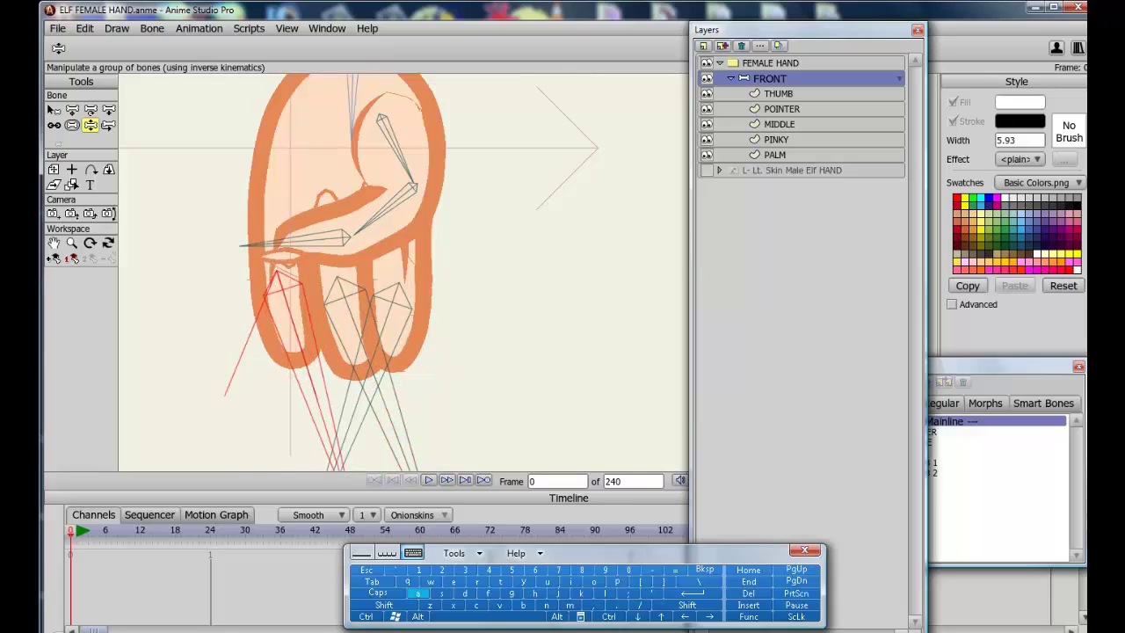
{"action": "left_click", "coordinate": [366, 616]}
{"action": "left_click", "coordinate": [476, 581]}
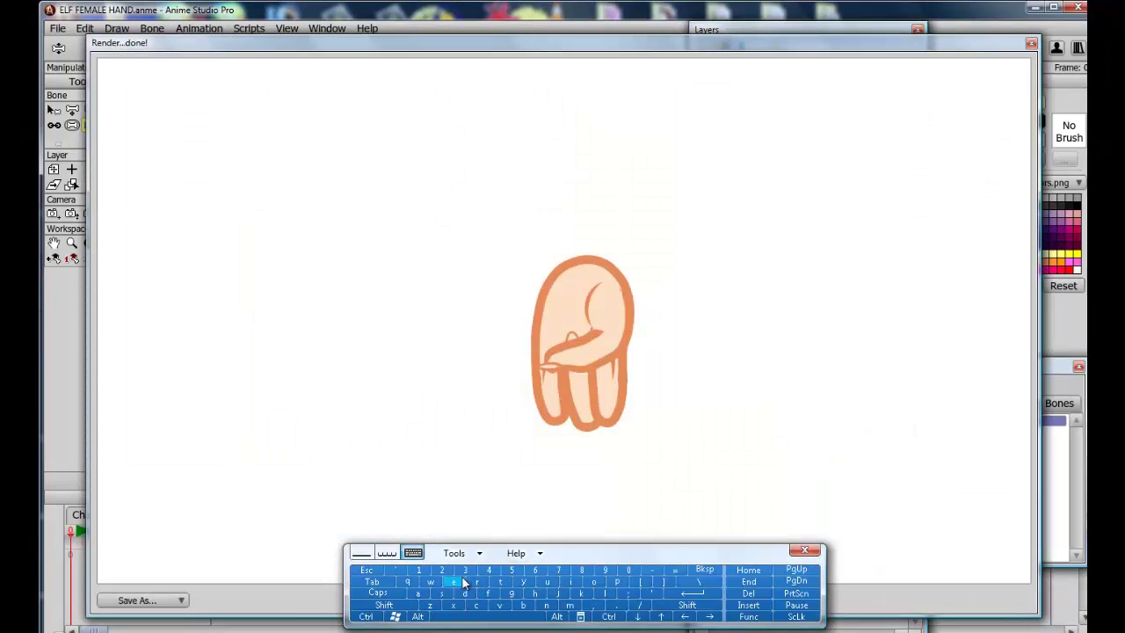
{"action": "left_click", "coordinate": [364, 570]}
- Pose the hand with half-curled fingers and the thumb beside the palm, and render a preview
{"action": "scroll", "coordinate": [476, 322], "scroll_direction": "down", "scroll_amount": 5}
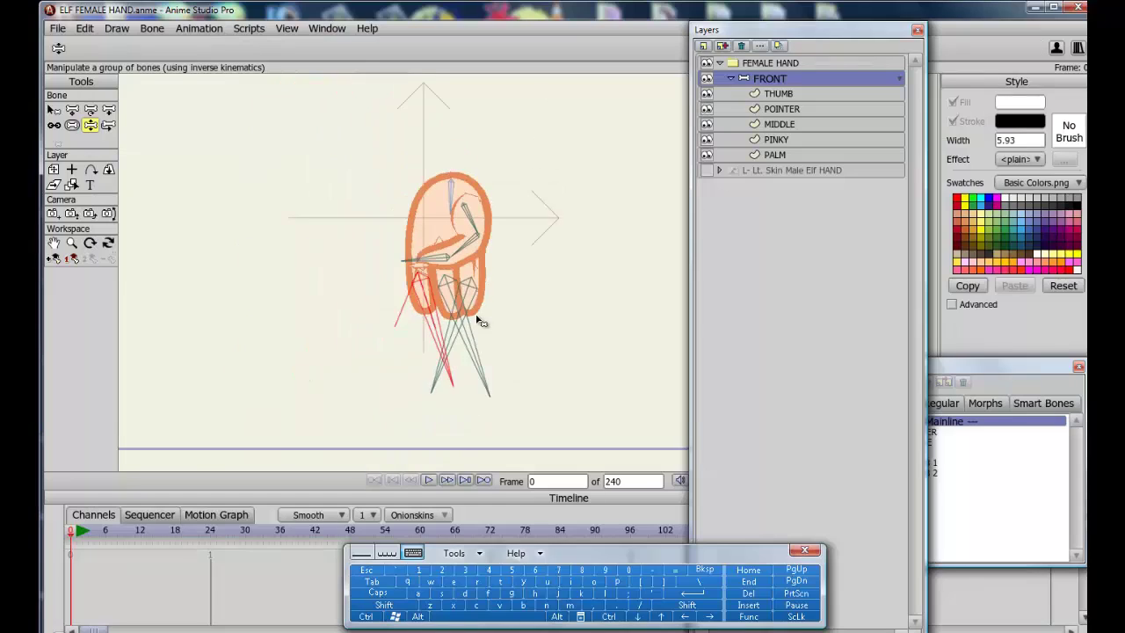
{"action": "mouse_move", "coordinate": [489, 250]}
{"action": "left_mouse_down"}
{"action": "mouse_move", "coordinate": [500, 252]}
{"action": "mouse_move", "coordinate": [501, 284]}
{"action": "mouse_move", "coordinate": [483, 298]}
{"action": "mouse_move", "coordinate": [465, 284]}
{"action": "mouse_move", "coordinate": [460, 297]}
{"action": "mouse_move", "coordinate": [429, 294]}
{"action": "mouse_move", "coordinate": [495, 256]}
{"action": "mouse_move", "coordinate": [498, 270]}
{"action": "left_mouse_up"}
{"action": "left_click", "coordinate": [368, 615]}
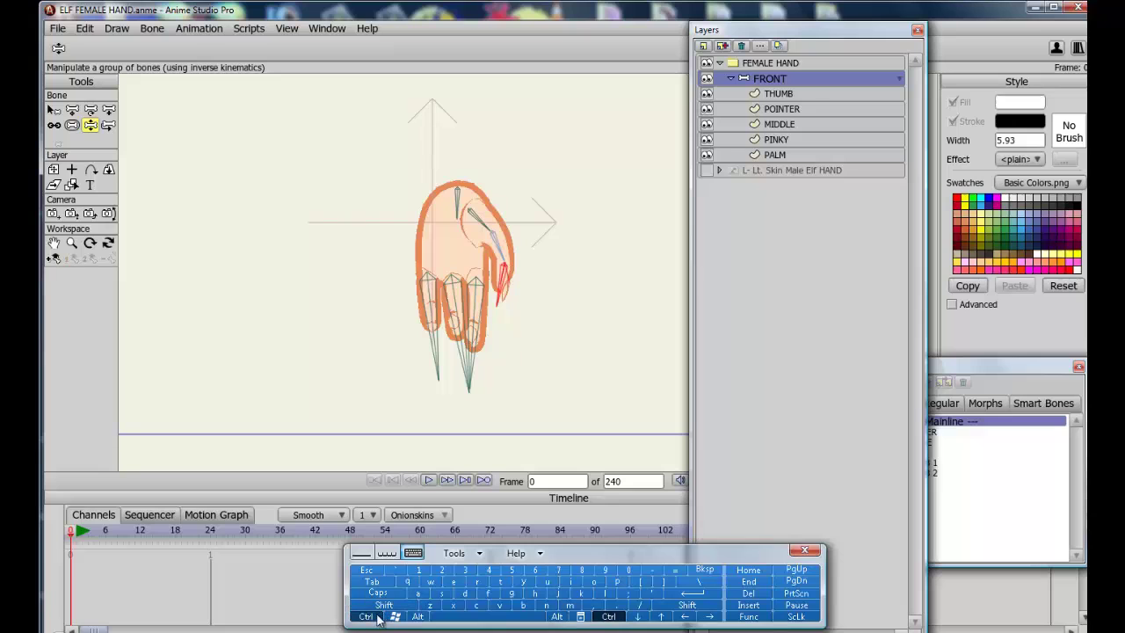
{"action": "left_click", "coordinate": [476, 582]}
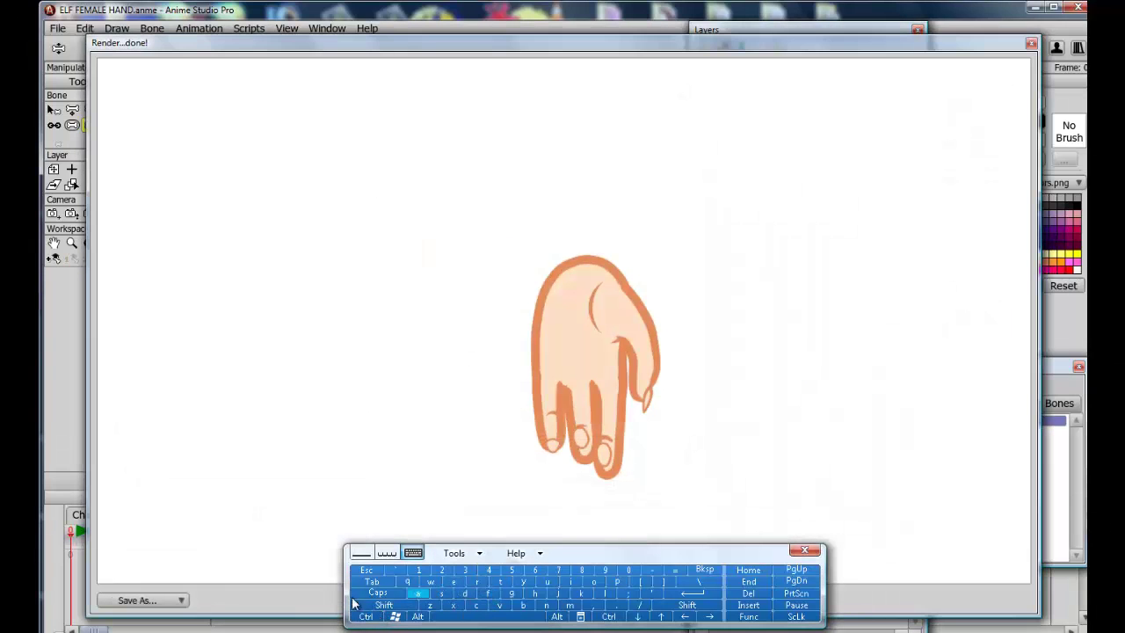
{"action": "left_click", "coordinate": [367, 571]}
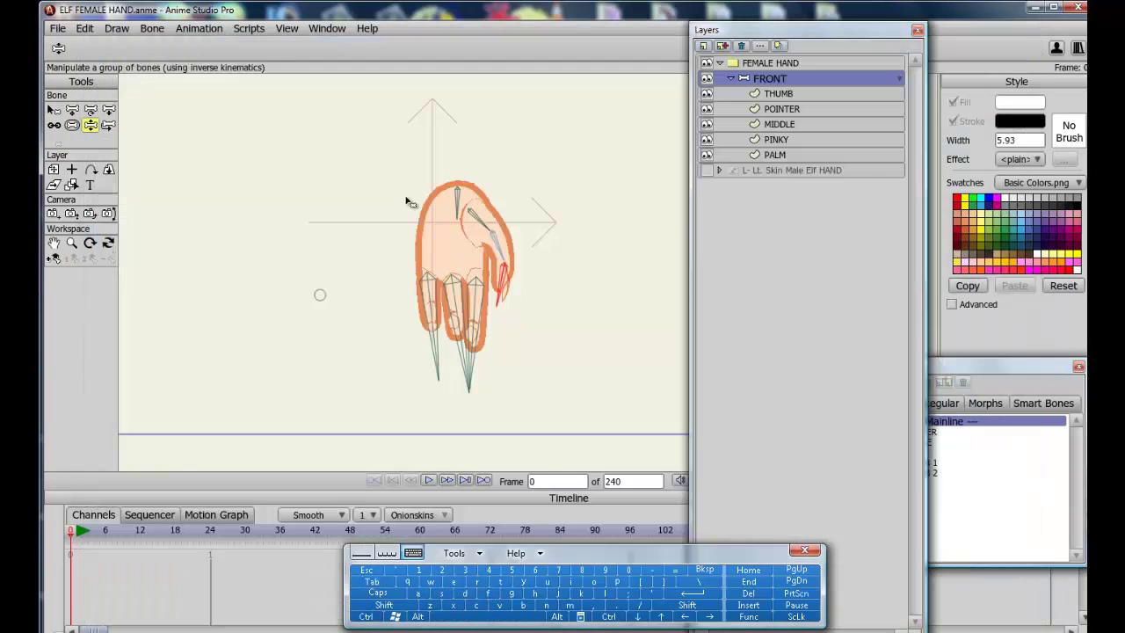
- Swing the pinky, pointer and thumb outward on the mainline to test a spread-hand pose
{"action": "left_click_drag", "start_coordinate": [458, 307], "coordinate": [407, 326]}
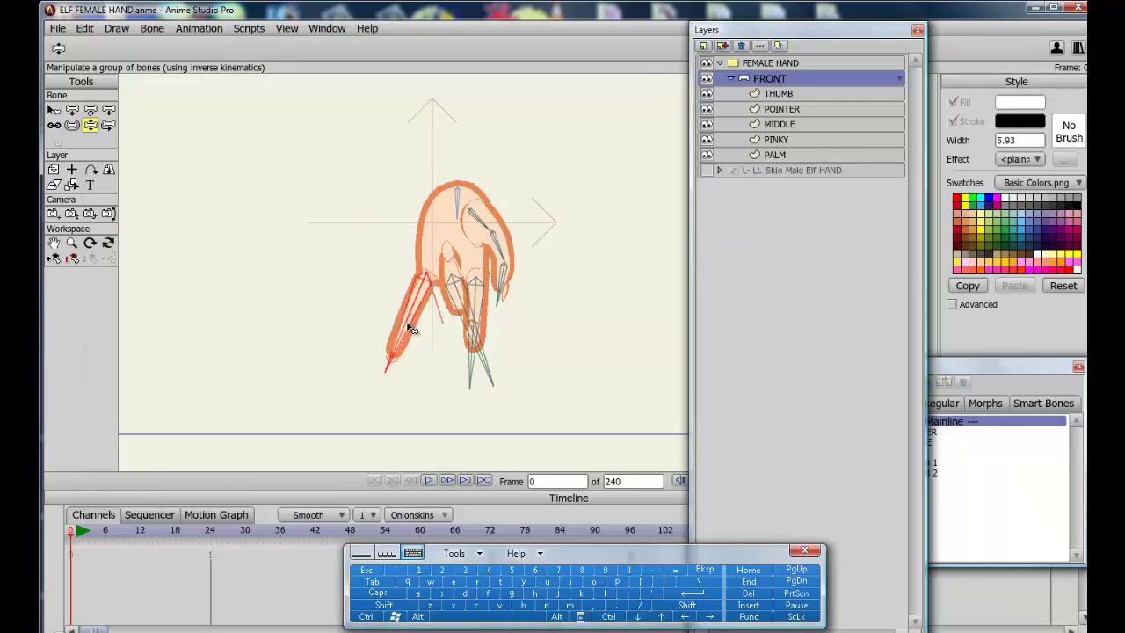
{"action": "left_click_drag", "start_coordinate": [497, 312], "coordinate": [566, 204]}
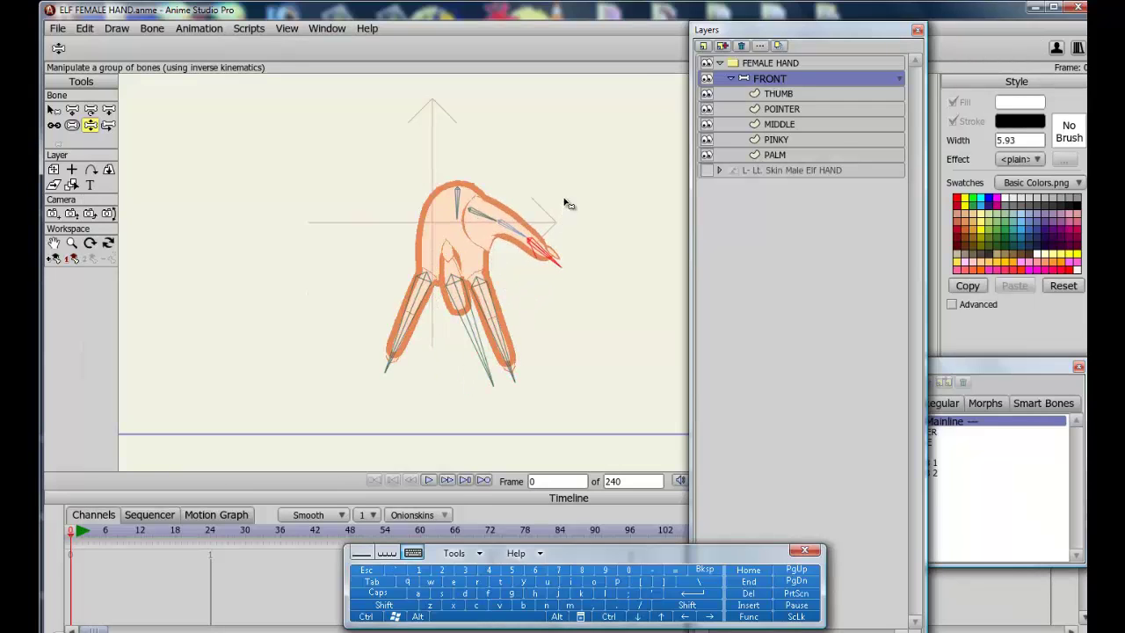
{"action": "left_click_drag", "start_coordinate": [482, 216], "coordinate": [494, 217]}
- Create the THUMB 1 2 smart bone action for the THUMB 1 bone and rotate the thumb outward at frame 24
{"action": "left_click", "coordinate": [51, 107]}
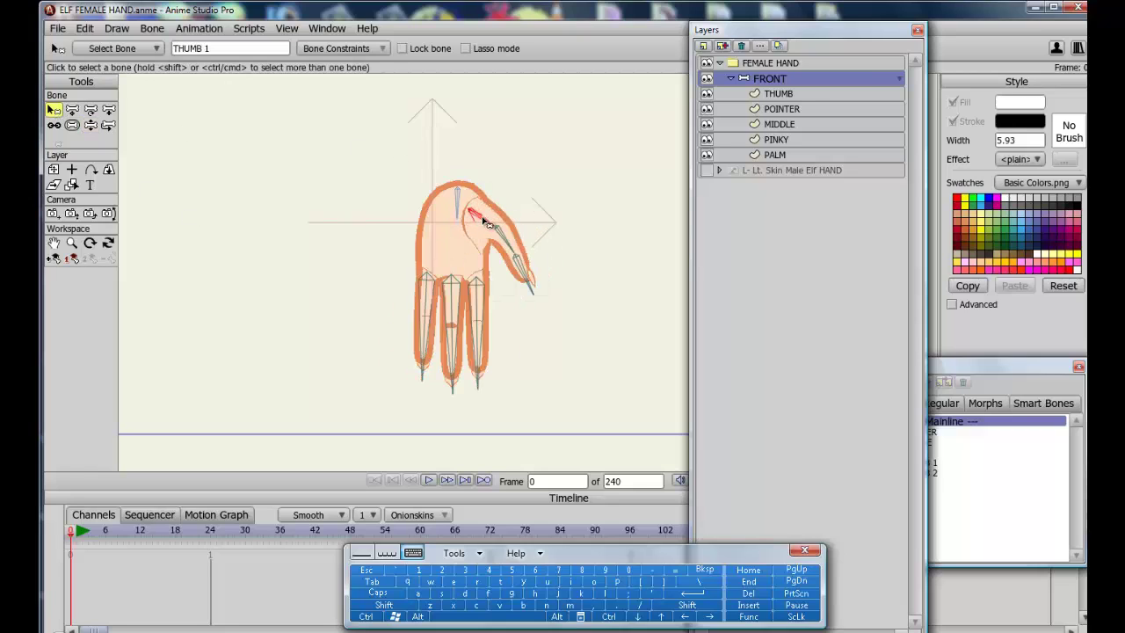
{"action": "left_click", "coordinate": [57, 260]}
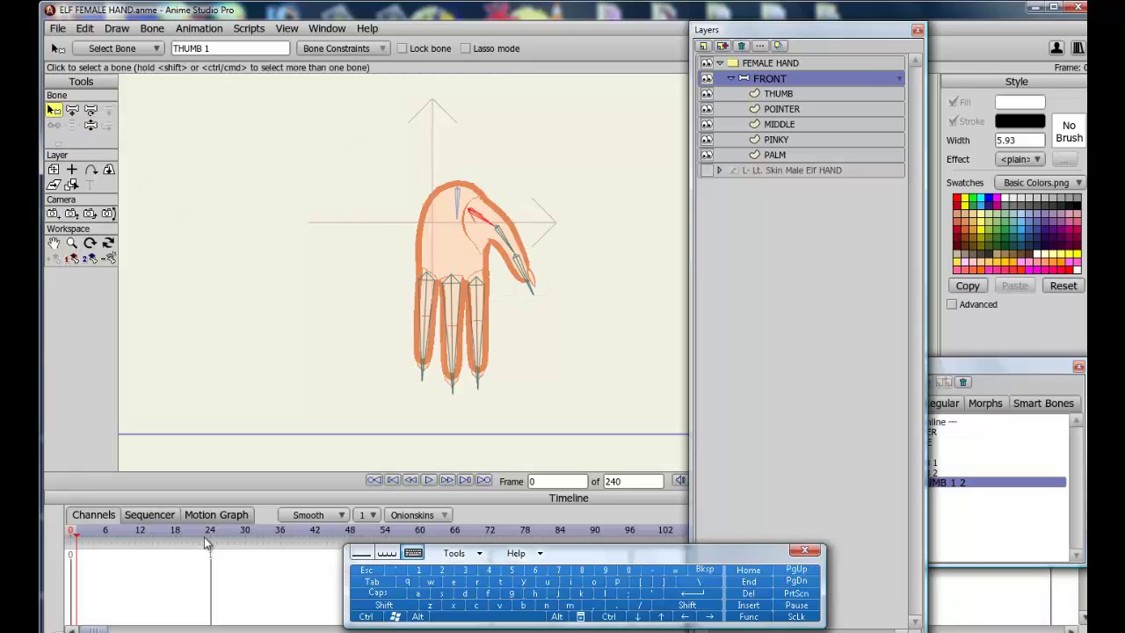
{"action": "left_click", "coordinate": [205, 538]}
{"action": "left_click", "coordinate": [54, 125]}
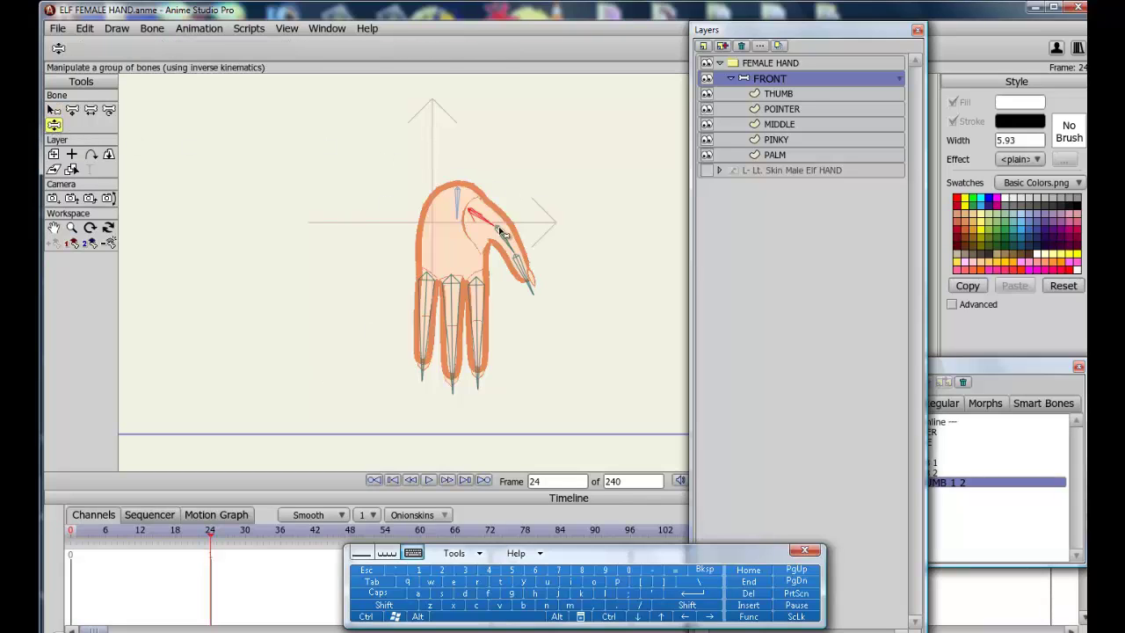
{"action": "left_click_drag", "start_coordinate": [495, 226], "coordinate": [498, 184]}
- Refine the THUMB layer's web points and line width where the thumb meets the palm at frame 24 of THUMB 1 2
{"action": "left_click", "coordinate": [54, 227]}
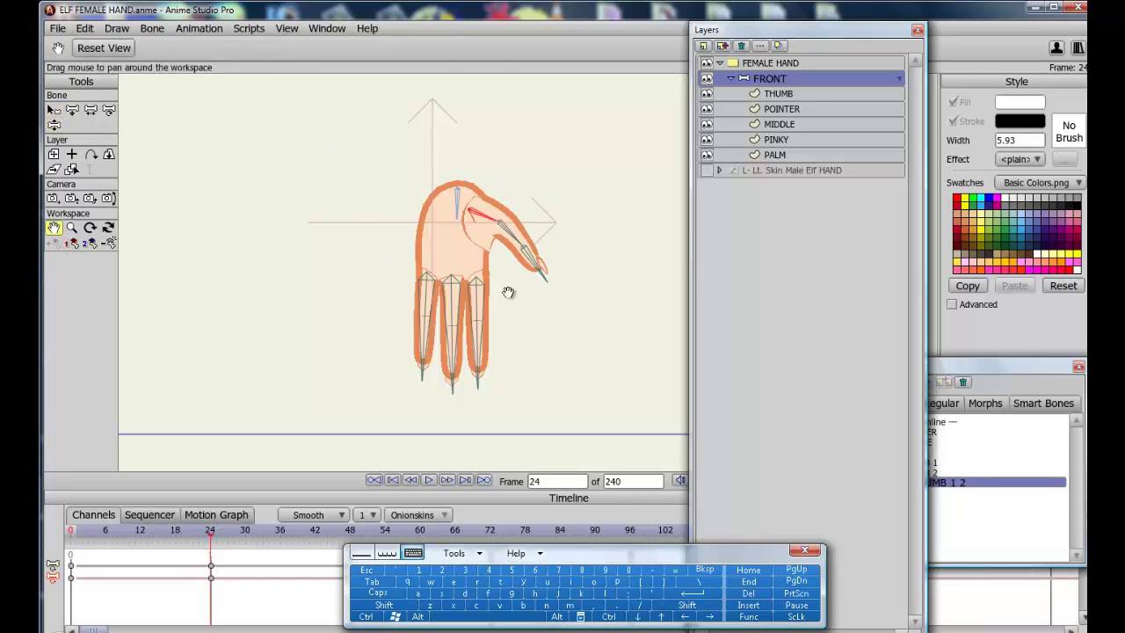
{"action": "left_click_drag", "start_coordinate": [457, 250], "coordinate": [390, 308]}
{"action": "scroll", "coordinate": [389, 308], "scroll_direction": "up", "scroll_amount": 5}
{"action": "mouse_move", "coordinate": [268, 375]}
{"action": "left_mouse_down"}
{"action": "mouse_move", "coordinate": [424, 334]}
{"action": "mouse_move", "coordinate": [376, 327]}
{"action": "mouse_move", "coordinate": [404, 300]}
{"action": "left_mouse_up"}
{"action": "left_click", "coordinate": [780, 94]}
{"action": "left_click", "coordinate": [72, 110]}
{"action": "left_click", "coordinate": [91, 169]}
{"action": "left_click_drag", "start_coordinate": [440, 265], "coordinate": [403, 311]}
{"action": "key", "text": "t"}
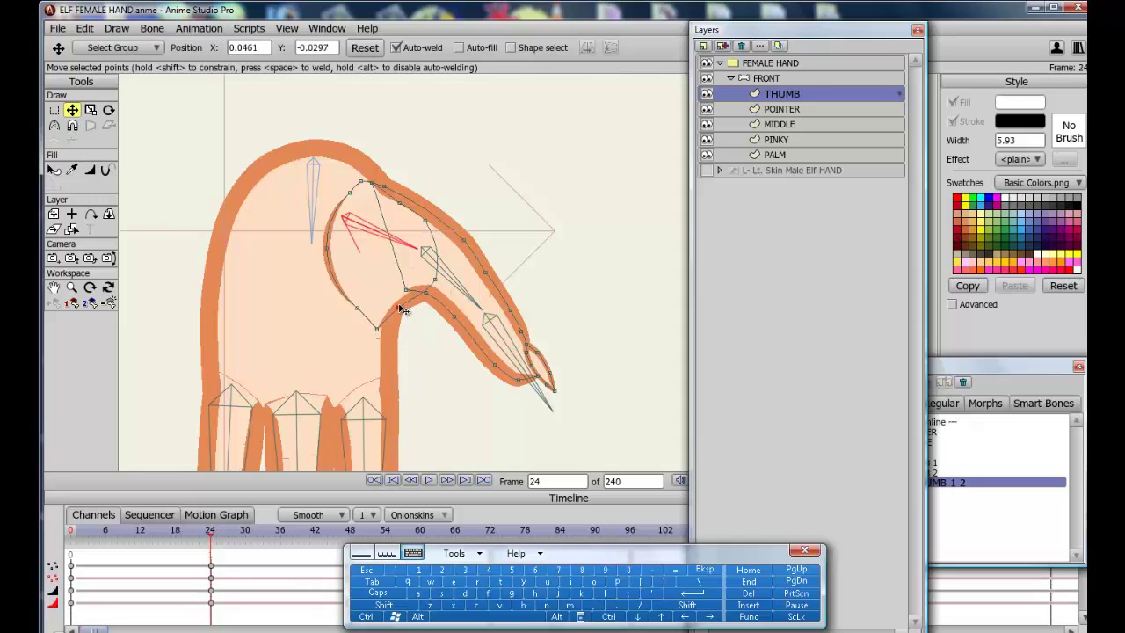
- Move the thumb's palm crease points slightly toward the thumb at frame 24 of THUMB 1 2 and scrub the action
{"action": "left_click", "coordinate": [376, 331]}
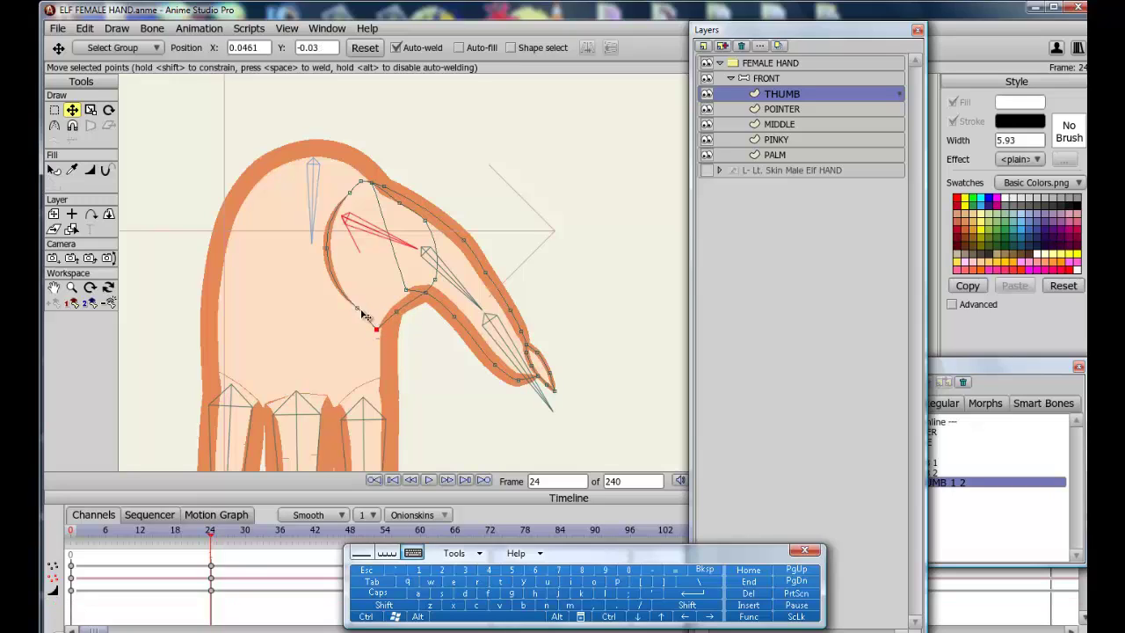
{"action": "left_click_drag", "start_coordinate": [358, 308], "coordinate": [364, 318]}
{"action": "left_click_drag", "start_coordinate": [326, 249], "coordinate": [333, 250]}
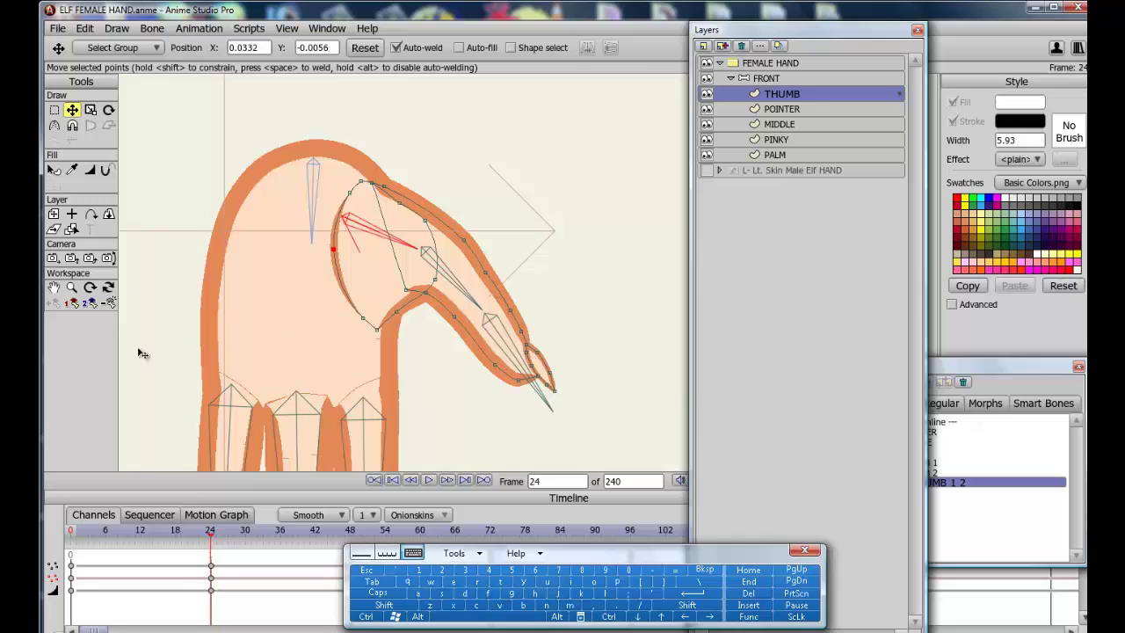
{"action": "left_click_drag", "start_coordinate": [210, 536], "coordinate": [240, 535]}
{"action": "left_click", "coordinate": [392, 480]}
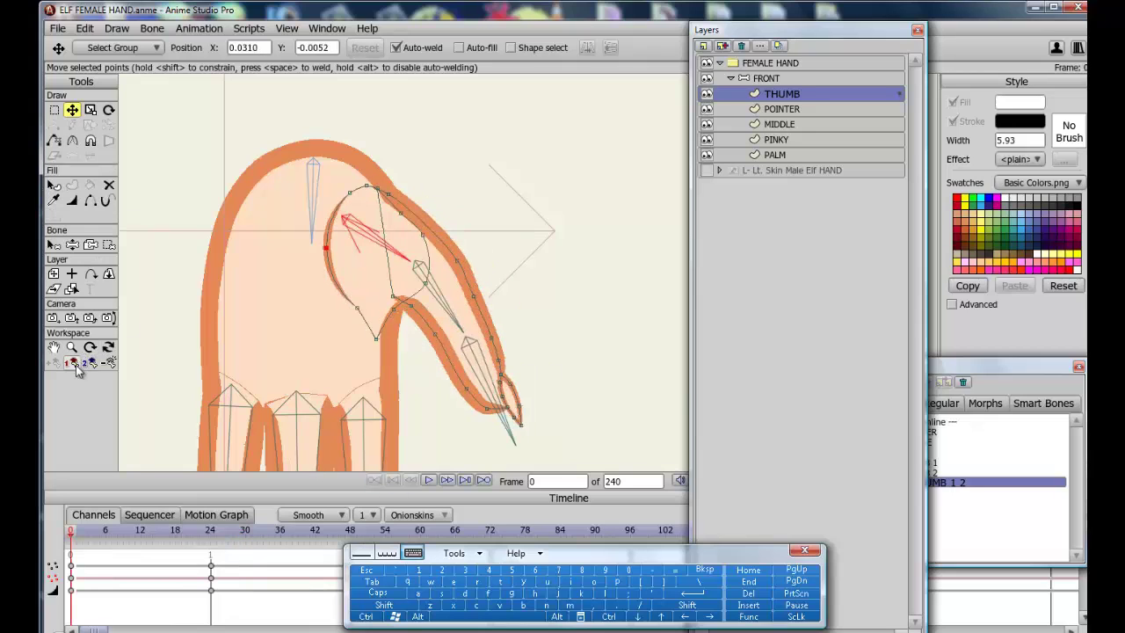
- Return to the mainline, move the Actions window off the display controls and hide the bones and vector points
{"action": "left_click", "coordinate": [108, 363]}
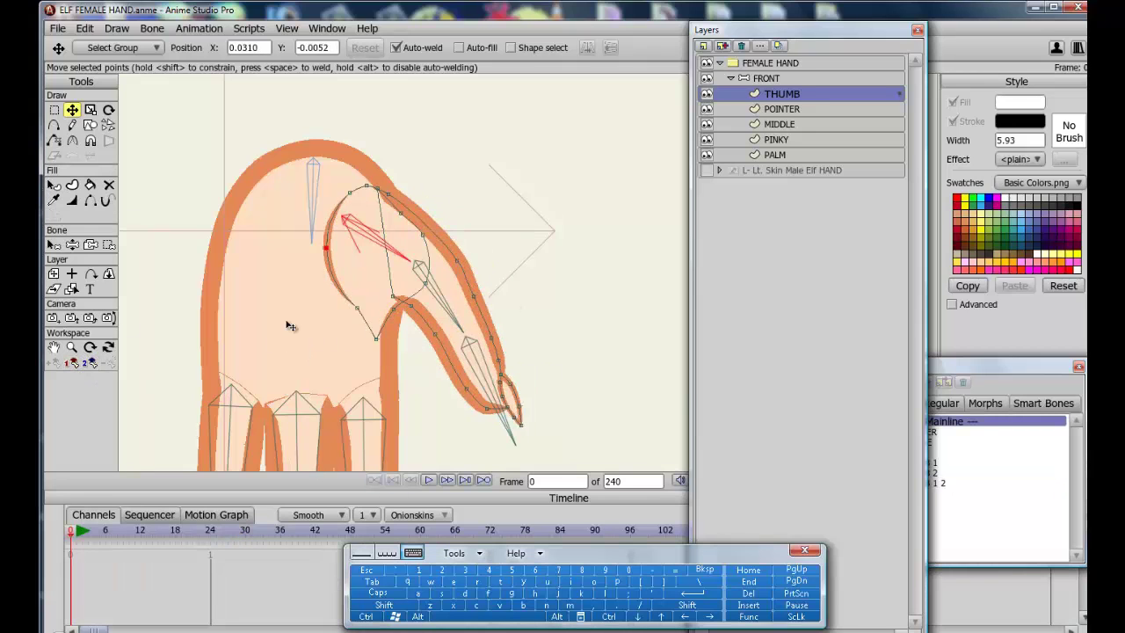
{"action": "scroll", "coordinate": [287, 325], "scroll_direction": "down", "scroll_amount": 5}
{"action": "left_click", "coordinate": [54, 347]}
{"action": "left_click_drag", "start_coordinate": [335, 390], "coordinate": [263, 311]}
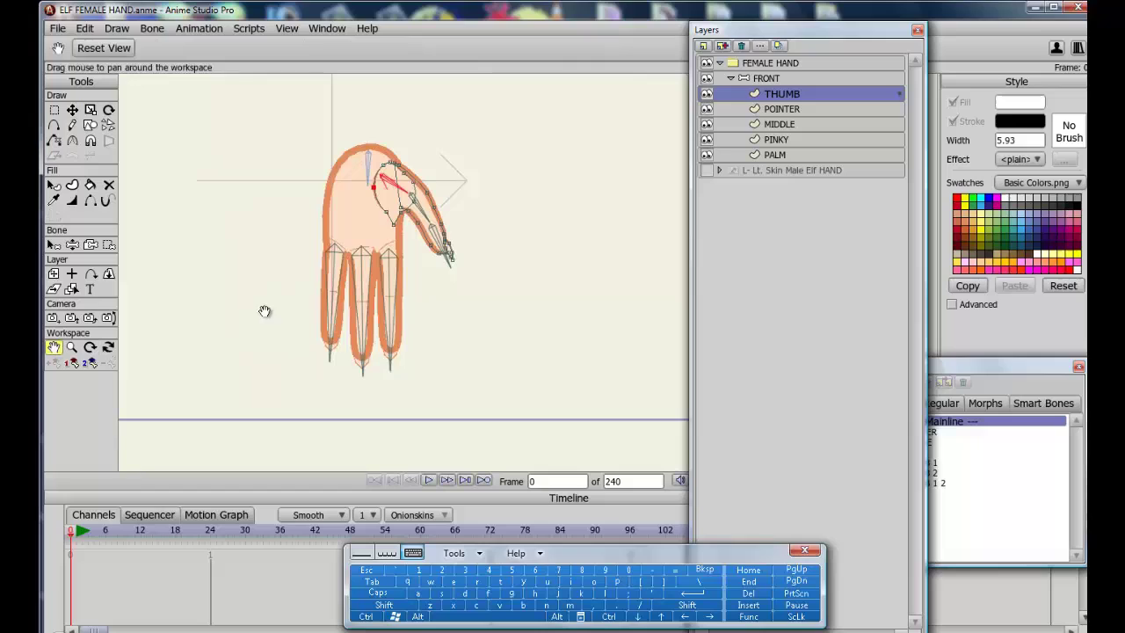
{"action": "left_click", "coordinate": [1022, 374]}
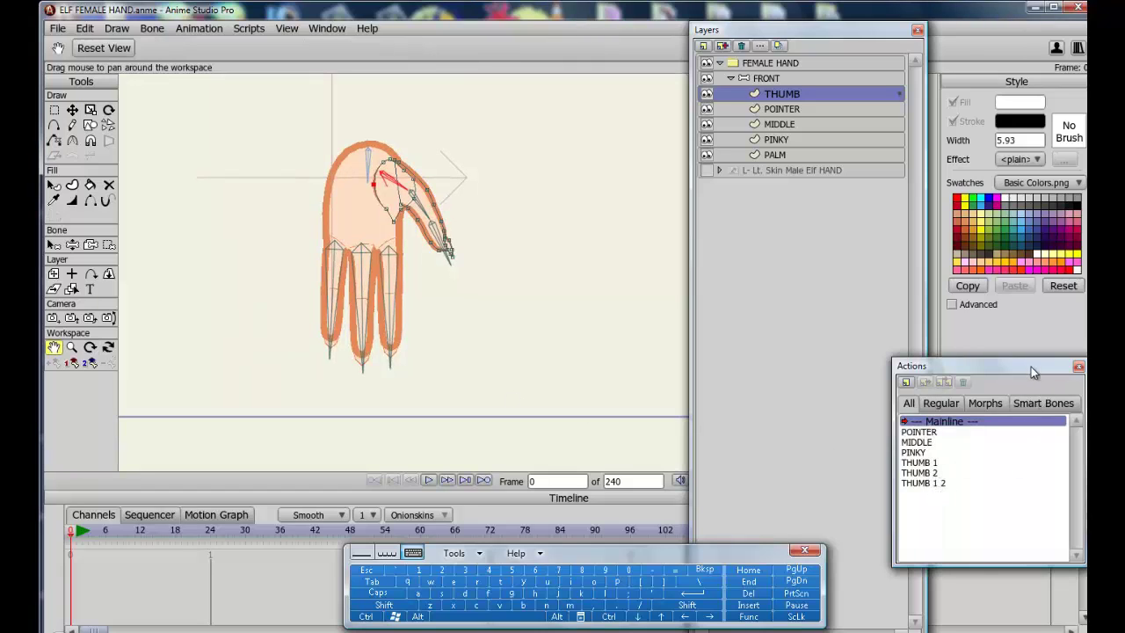
{"action": "left_click_drag", "start_coordinate": [1031, 367], "coordinate": [867, 345]}
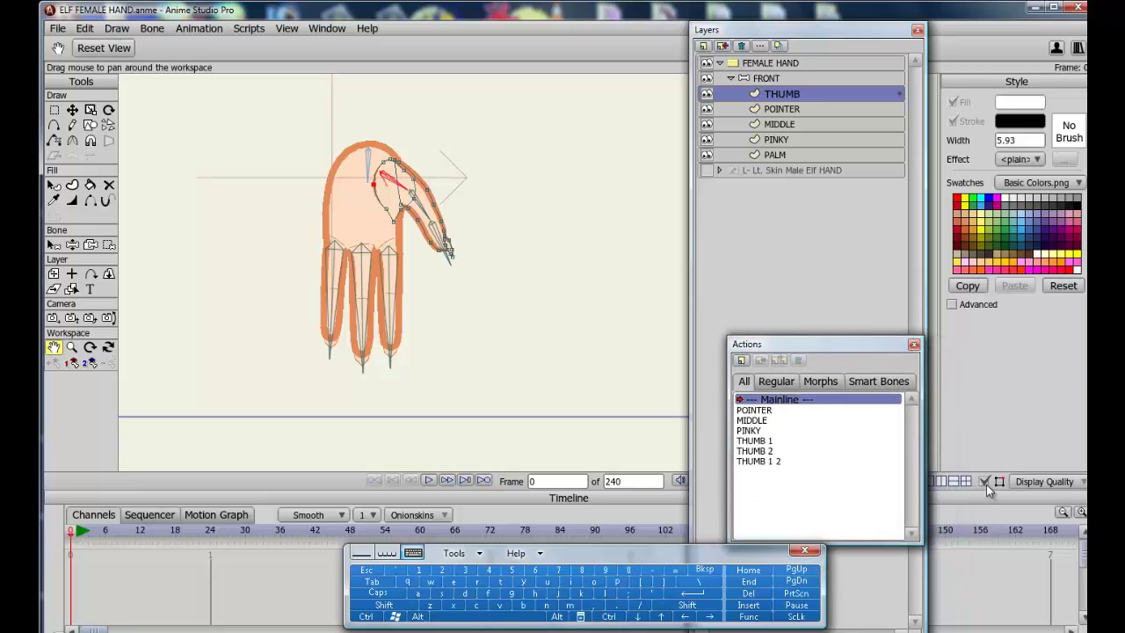
{"action": "left_click", "coordinate": [986, 484]}
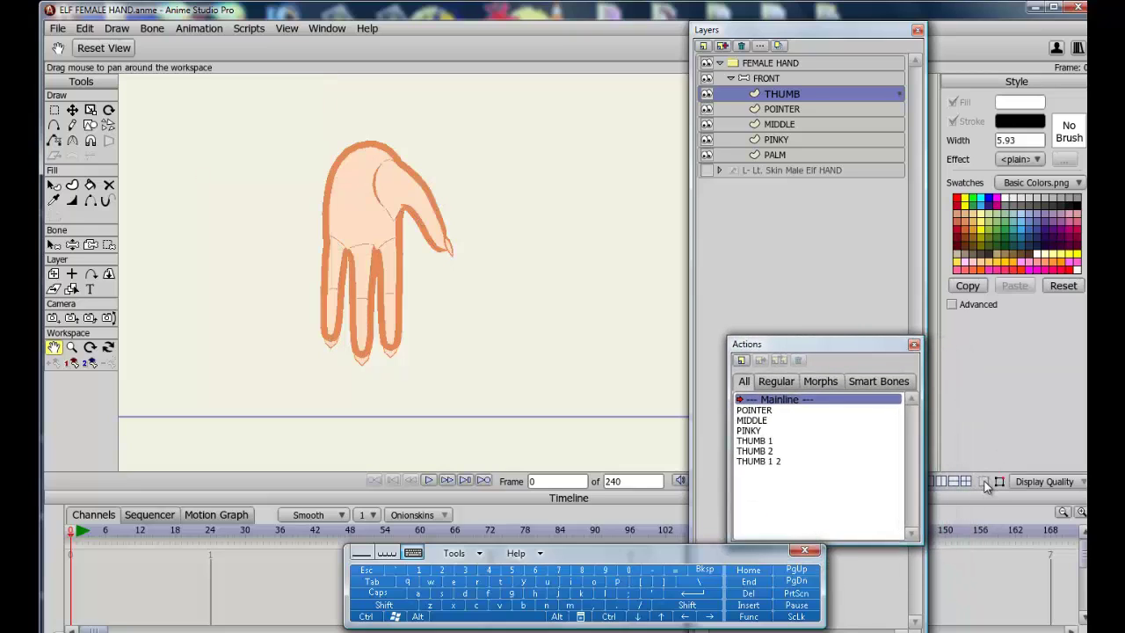
- Pose the hand with the thumb, pointer and pinky spread and the middle finger curled, and render a preview
{"action": "left_click", "coordinate": [74, 244]}
{"action": "left_click_drag", "start_coordinate": [421, 241], "coordinate": [429, 266]}
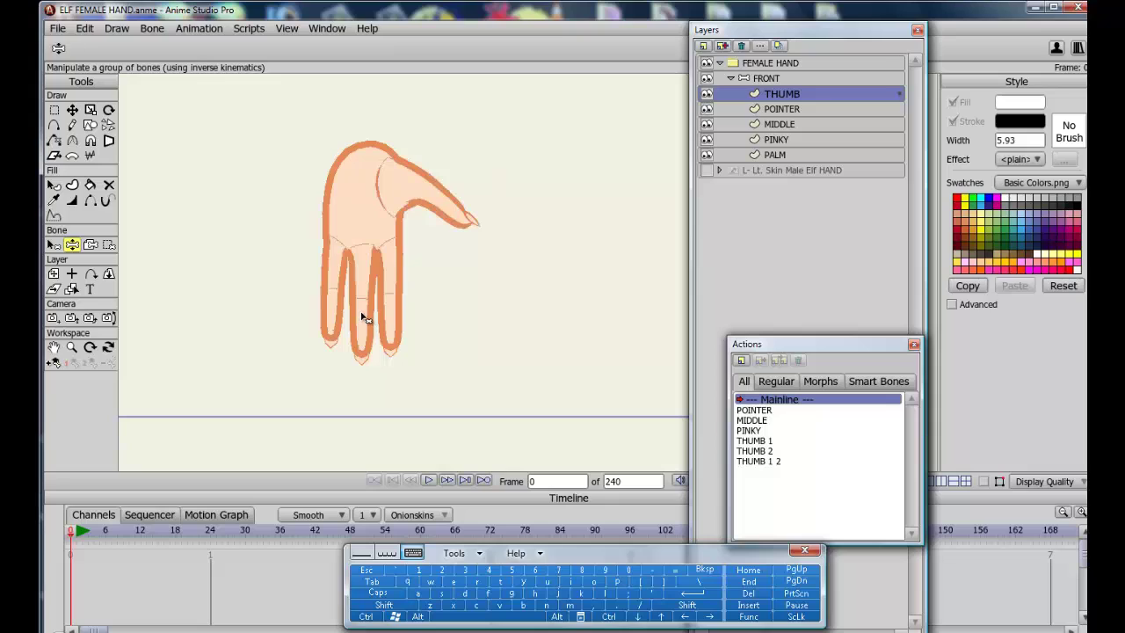
{"action": "left_click_drag", "start_coordinate": [363, 317], "coordinate": [442, 281]}
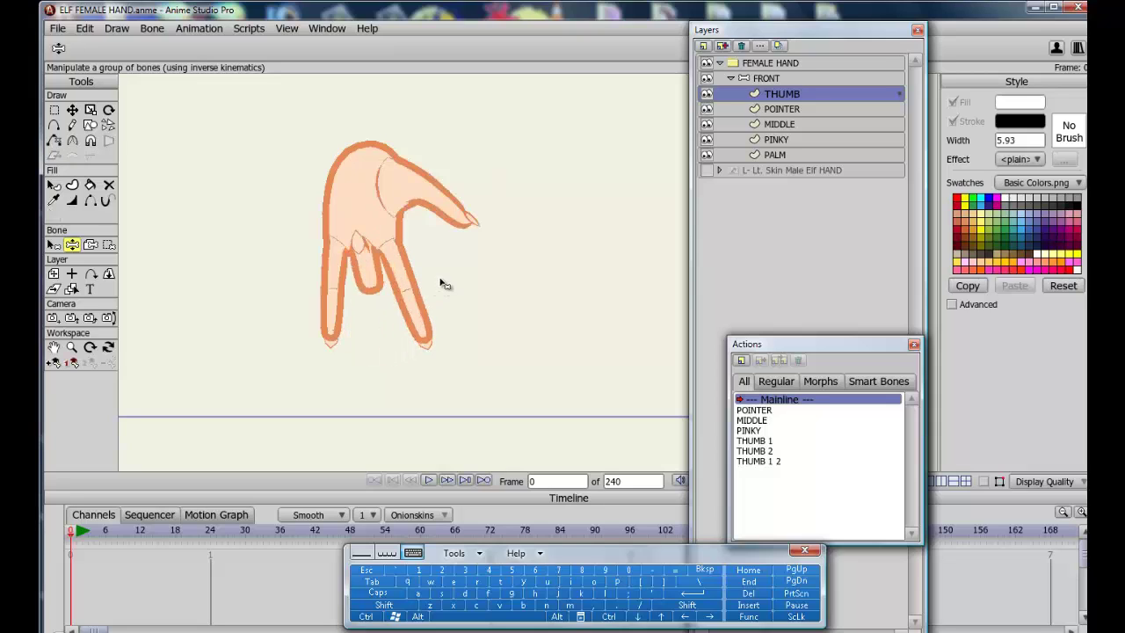
{"action": "left_click_drag", "start_coordinate": [334, 294], "coordinate": [293, 273]}
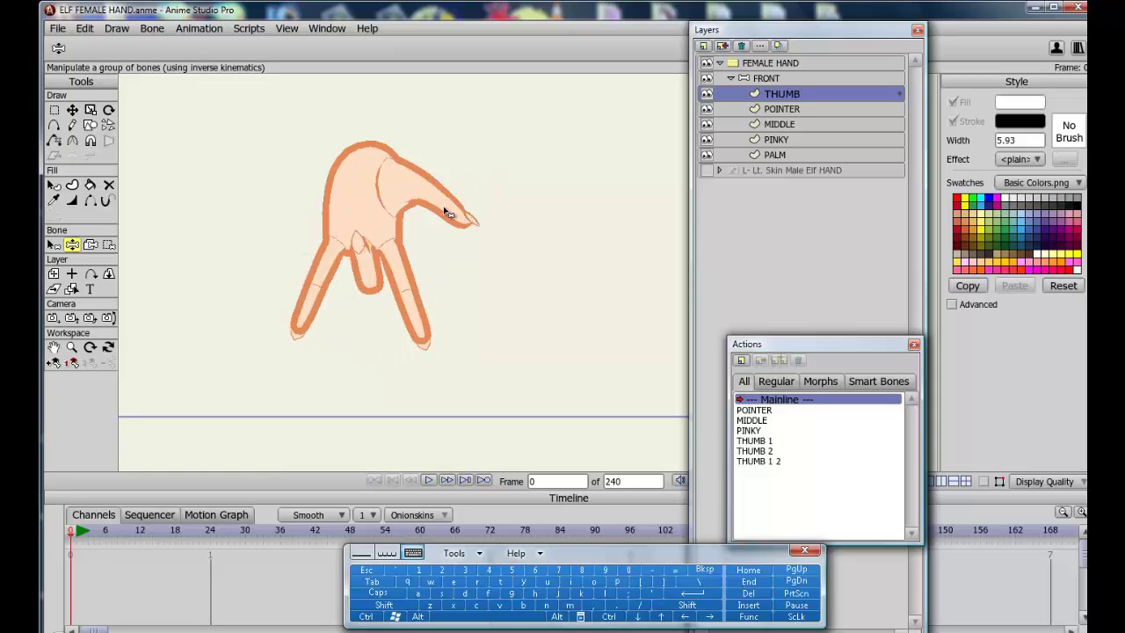
{"action": "left_click_drag", "start_coordinate": [448, 214], "coordinate": [456, 160]}
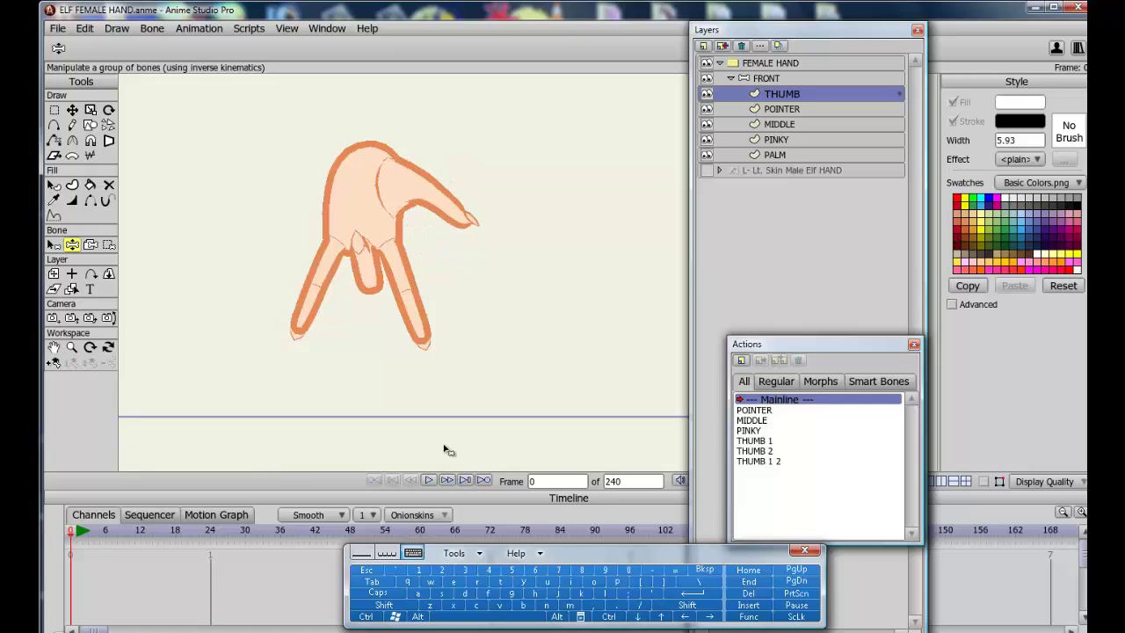
{"action": "left_click", "coordinate": [365, 615]}
{"action": "left_click", "coordinate": [477, 581]}
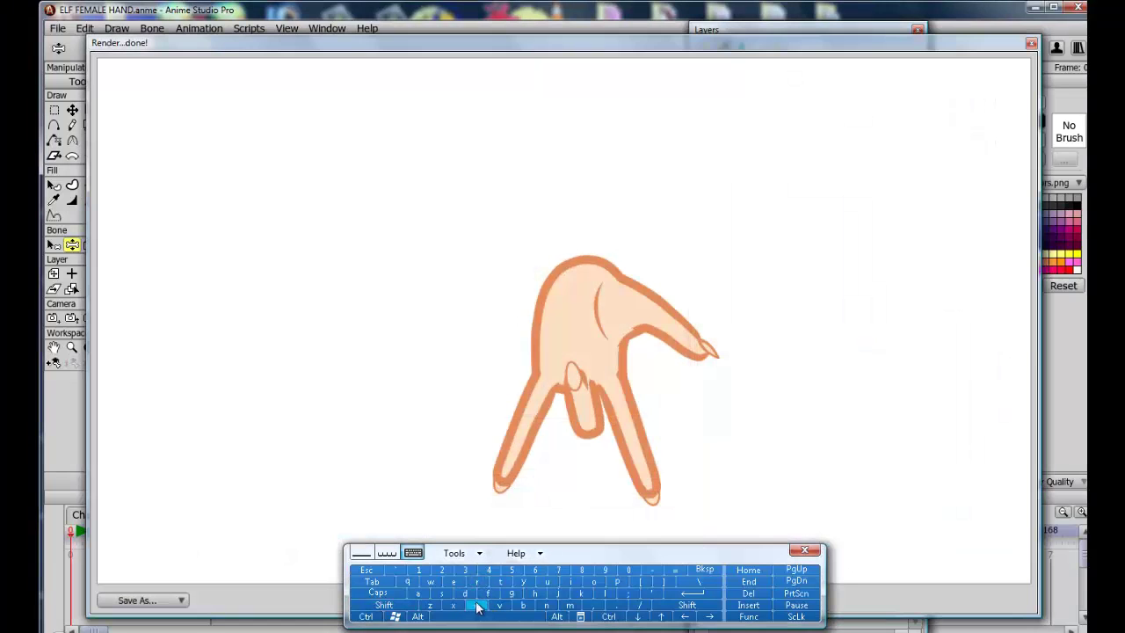
- Close the preview, curl the remaining fingers with the thumb out, and try to render the pose
{"action": "left_click", "coordinate": [368, 572]}
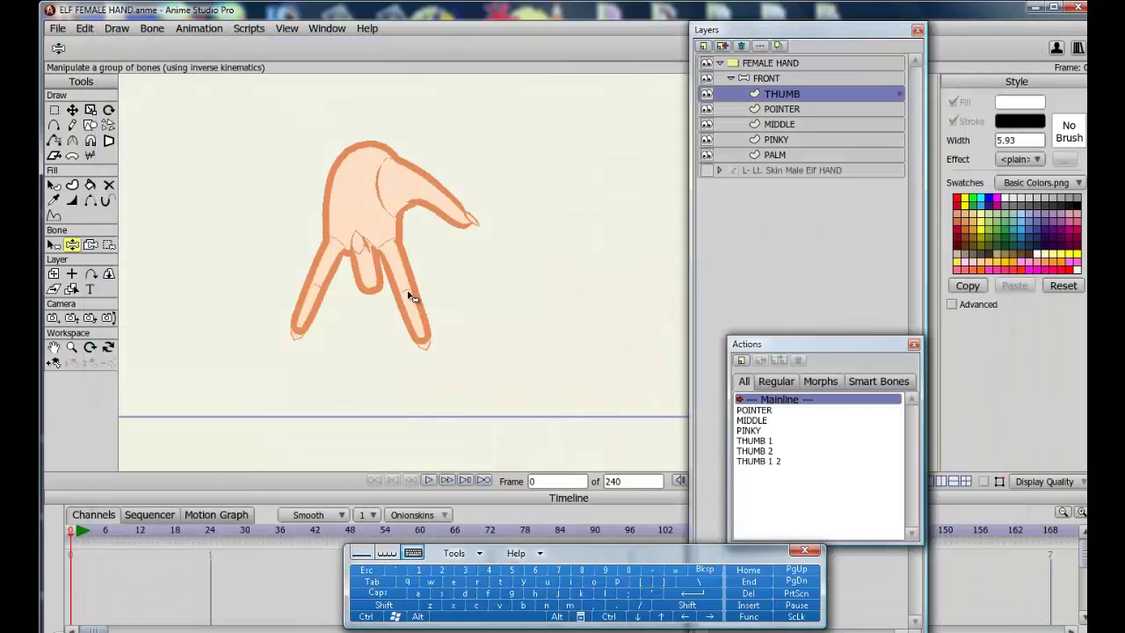
{"action": "left_click_drag", "start_coordinate": [420, 305], "coordinate": [393, 257]}
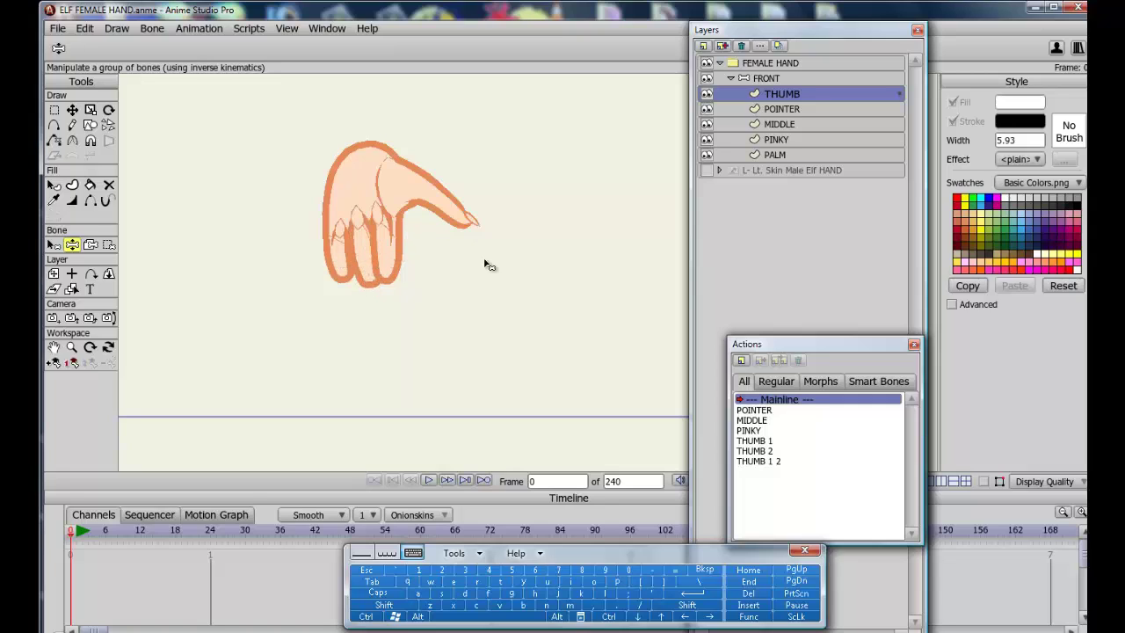
{"action": "left_click", "coordinate": [366, 616]}
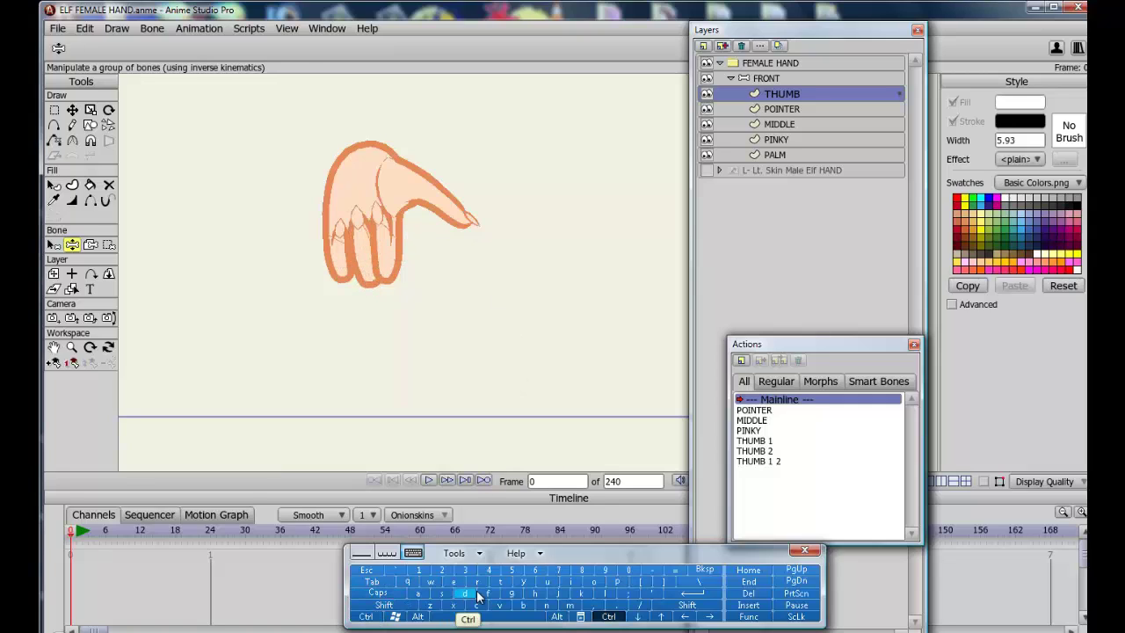
{"action": "left_click", "coordinate": [470, 594]}
{"action": "left_click", "coordinate": [479, 581]}
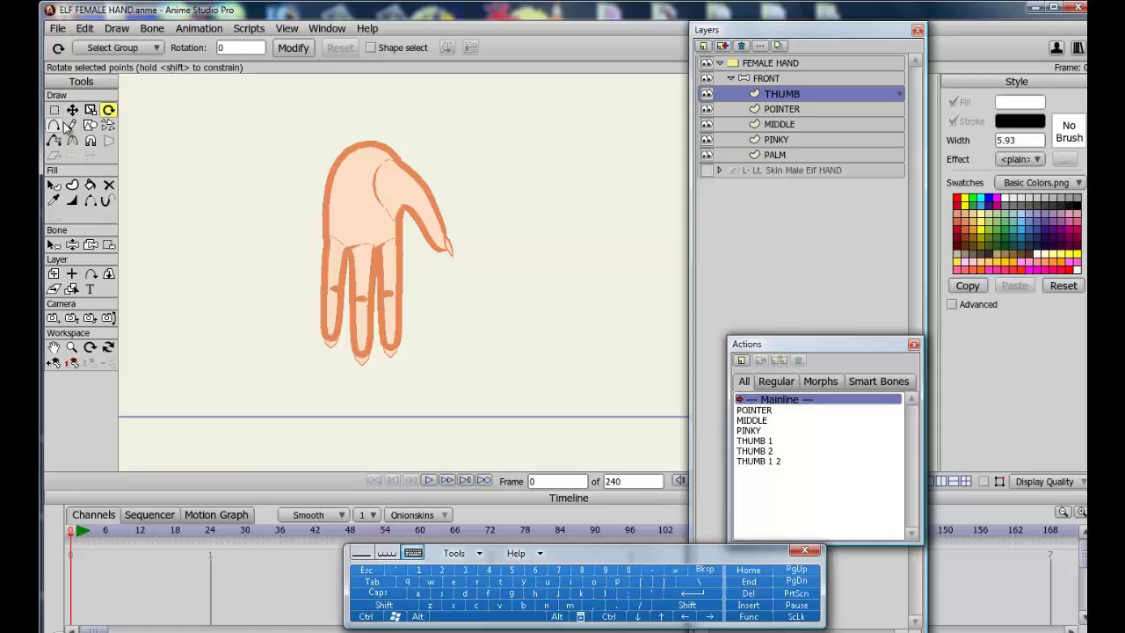
- Pose the female hand as a fist with the pointer, middle and pinky curled and the thumb folded across them
{"action": "left_click", "coordinate": [72, 244]}
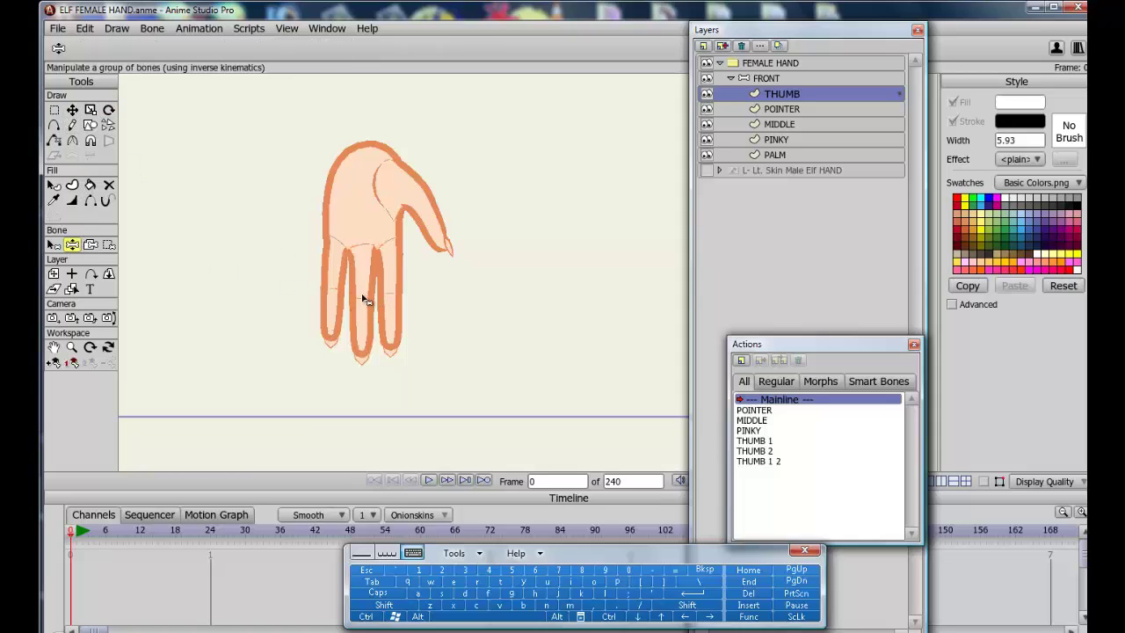
{"action": "left_click_drag", "start_coordinate": [365, 299], "coordinate": [428, 270]}
{"action": "mouse_move", "coordinate": [332, 296]}
{"action": "left_mouse_down"}
{"action": "mouse_move", "coordinate": [429, 255]}
{"action": "mouse_move", "coordinate": [401, 244]}
{"action": "mouse_move", "coordinate": [393, 301]}
{"action": "mouse_move", "coordinate": [350, 308]}
{"action": "left_mouse_up"}
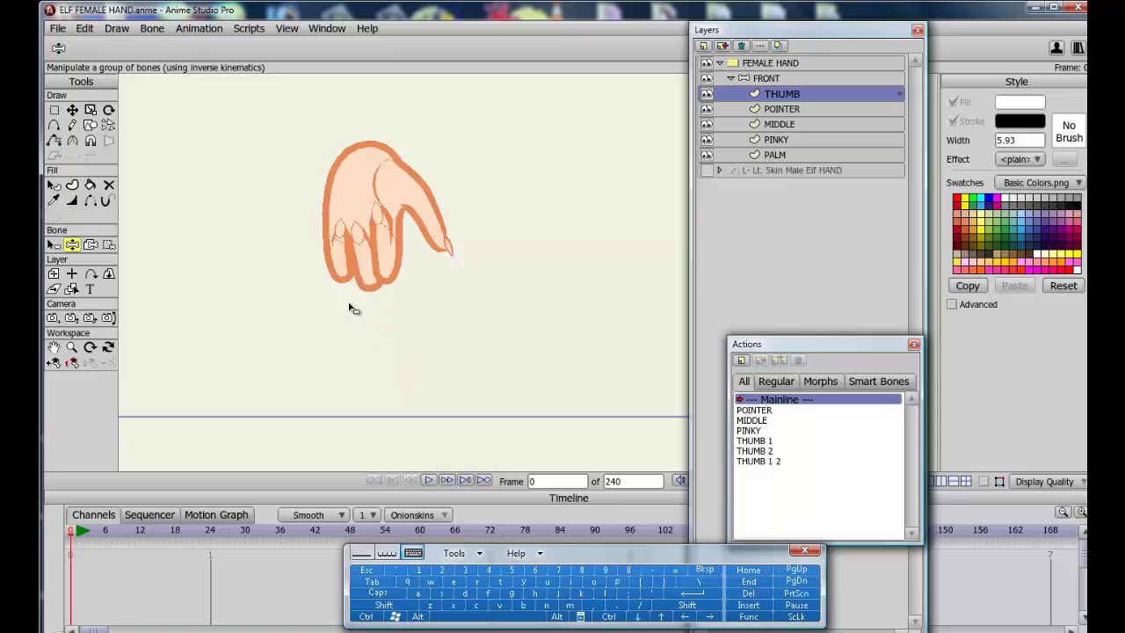
{"action": "left_click_drag", "start_coordinate": [367, 266], "coordinate": [371, 247]}
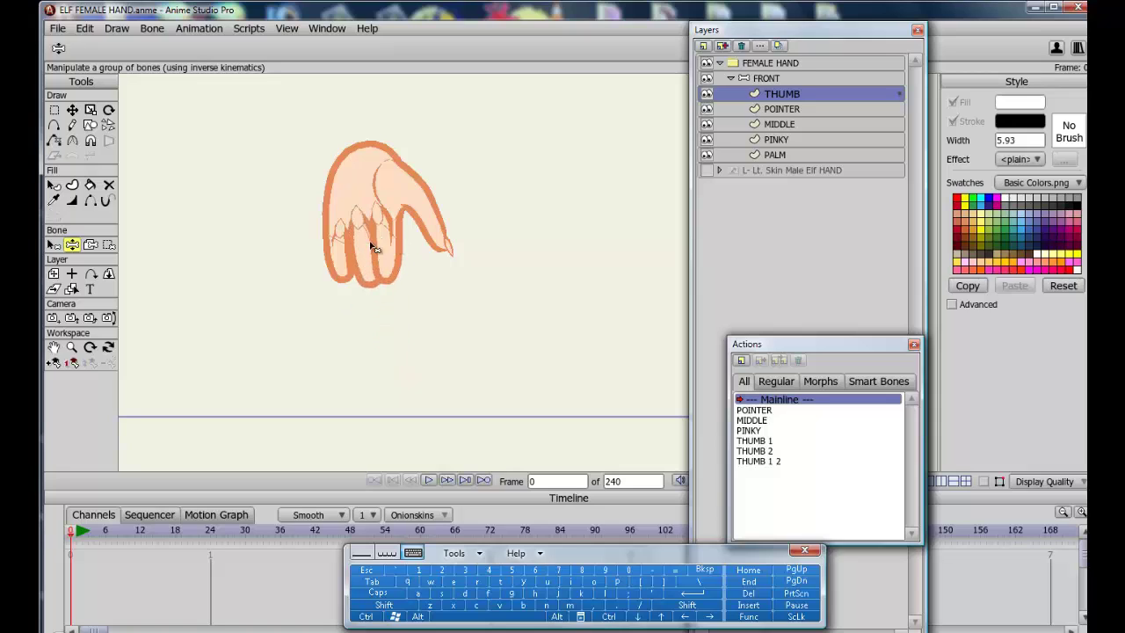
{"action": "left_click_drag", "start_coordinate": [442, 228], "coordinate": [266, 277]}
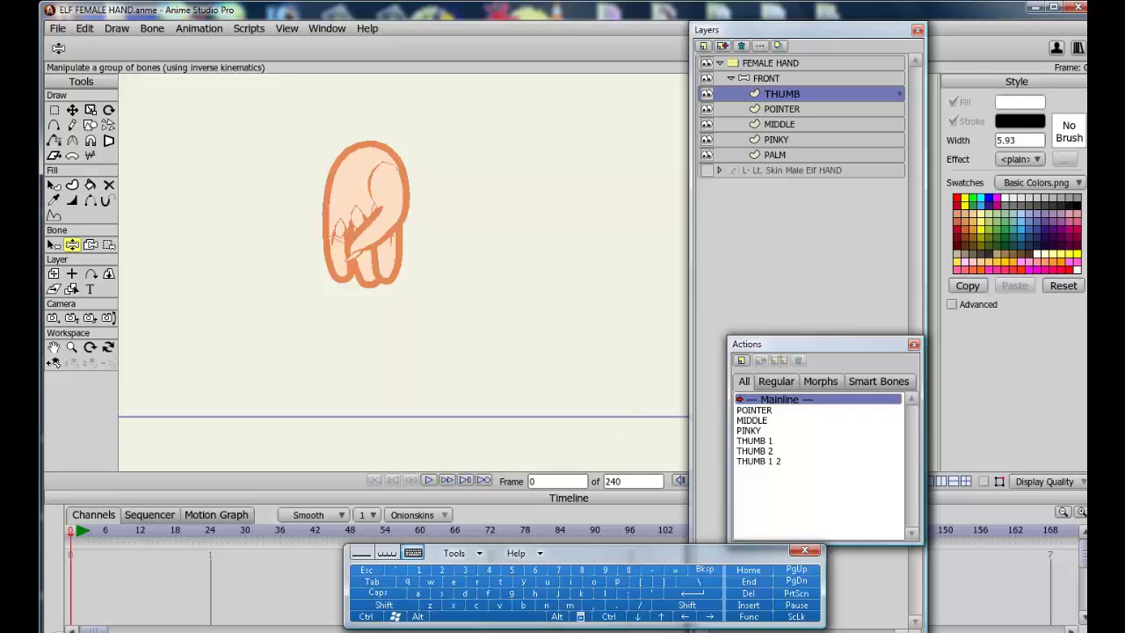
- Render a preview of the fist pose, then close the preview and the on-screen keyboard
{"action": "left_click", "coordinate": [330, 631]}
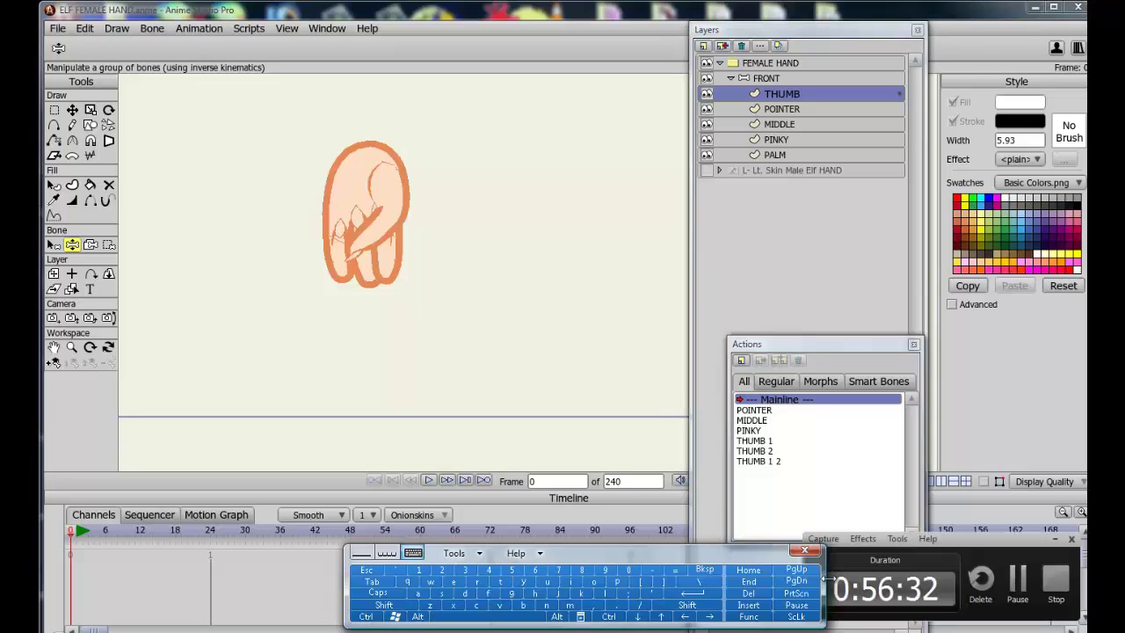
{"action": "left_click", "coordinate": [366, 616]}
{"action": "left_click", "coordinate": [475, 604]}
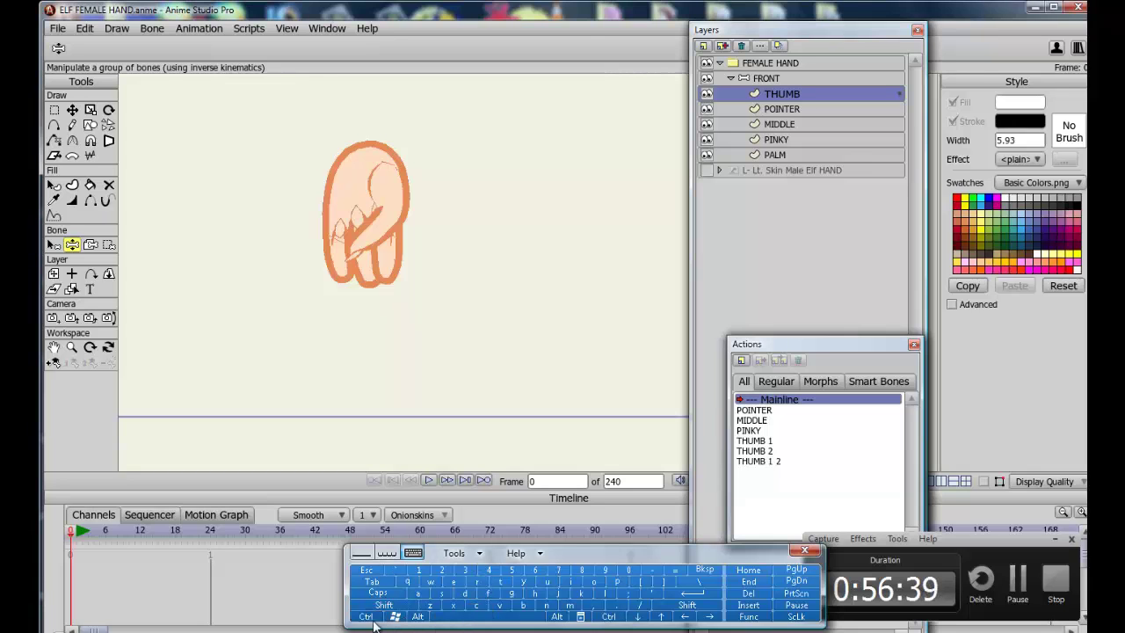
{"action": "left_click", "coordinate": [366, 616]}
{"action": "left_click", "coordinate": [475, 604]}
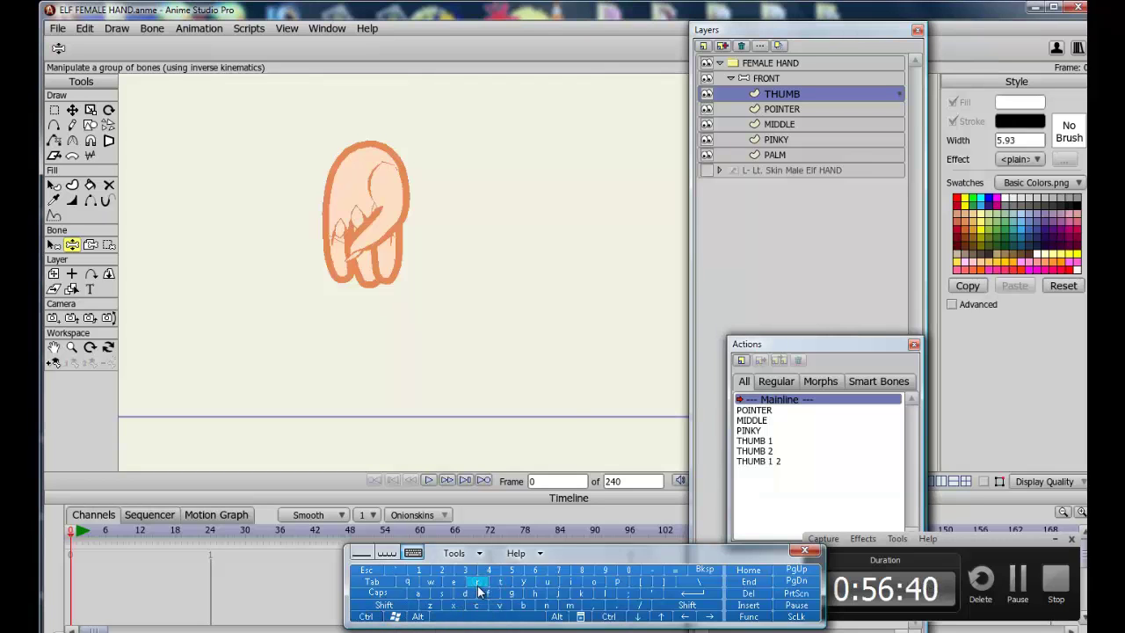
{"action": "left_click", "coordinate": [479, 587]}
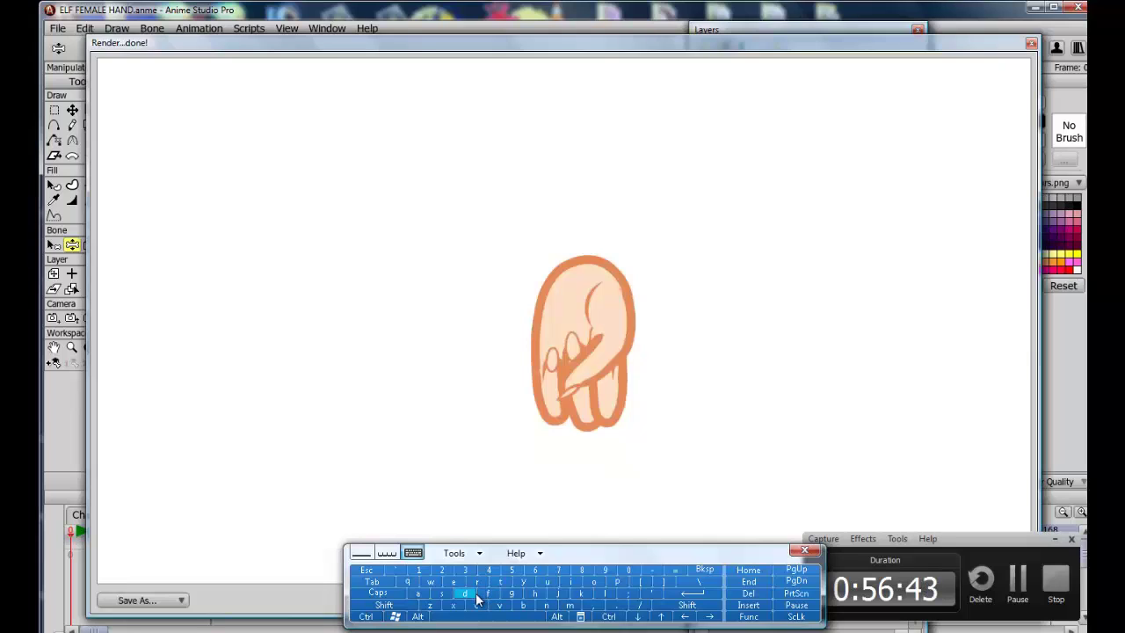
{"action": "left_click", "coordinate": [1031, 43]}
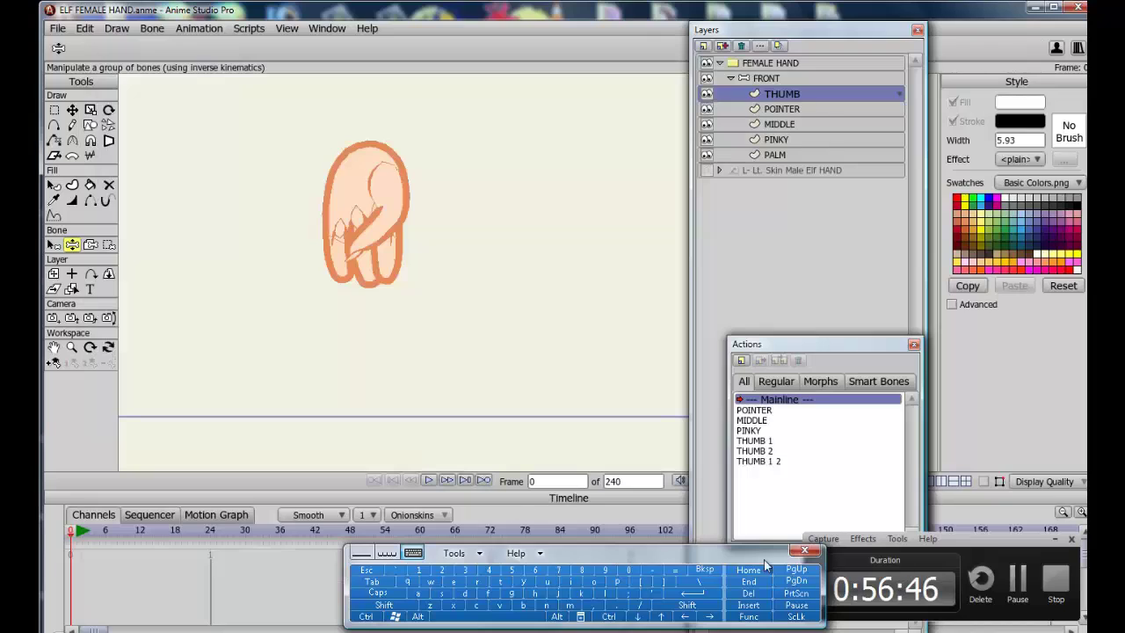
{"action": "left_click", "coordinate": [804, 550]}
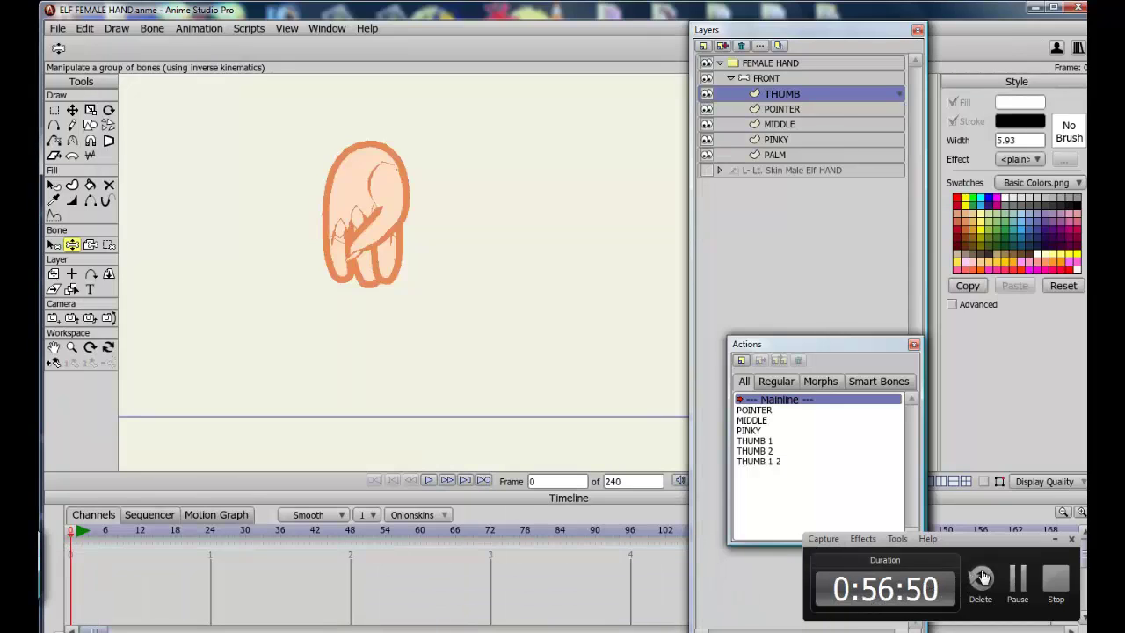
{"action": "left_click", "coordinate": [1055, 589]}
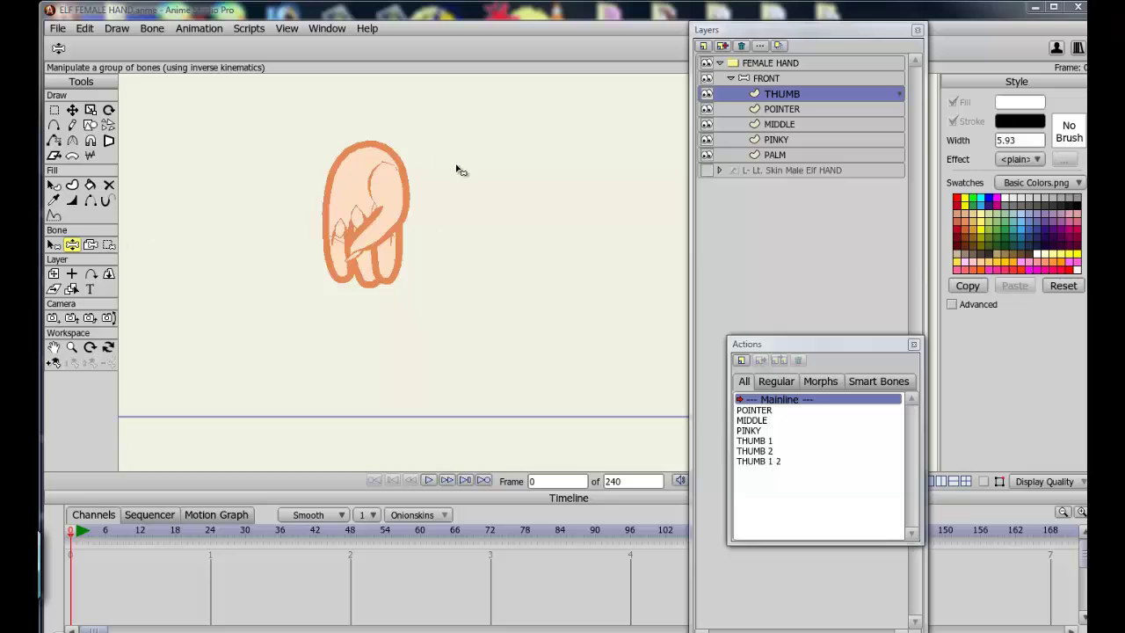
- Leave the test pose with the Select Bone tool, select the FRONT bone layer and visit frame 5 before returning to frame 0
{"action": "left_click", "coordinate": [53, 244]}
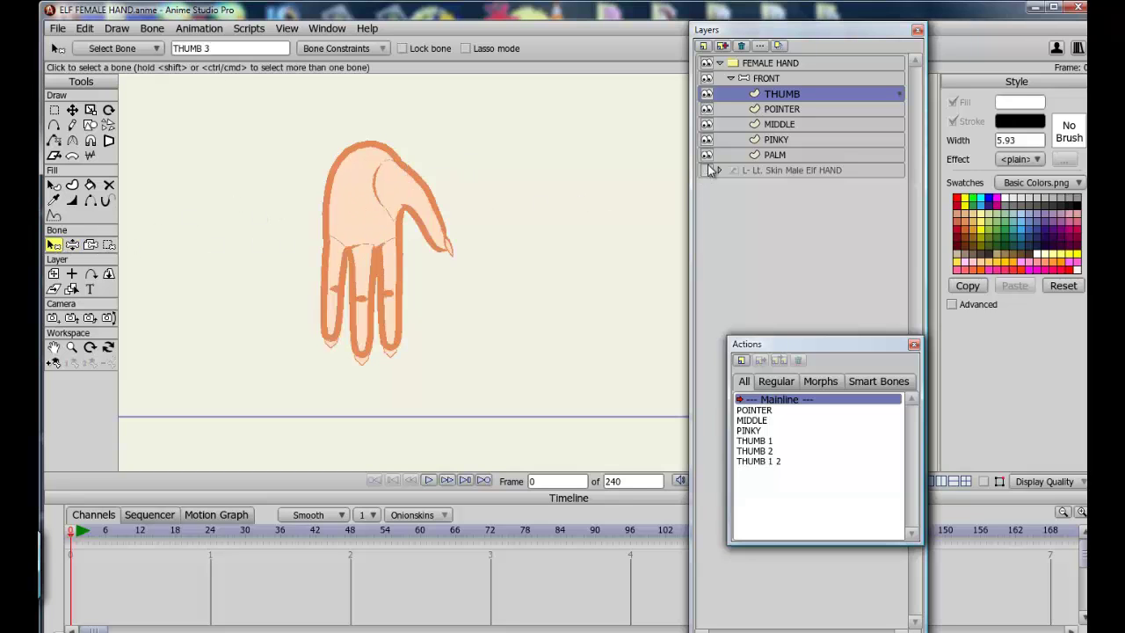
{"action": "left_click", "coordinate": [771, 78]}
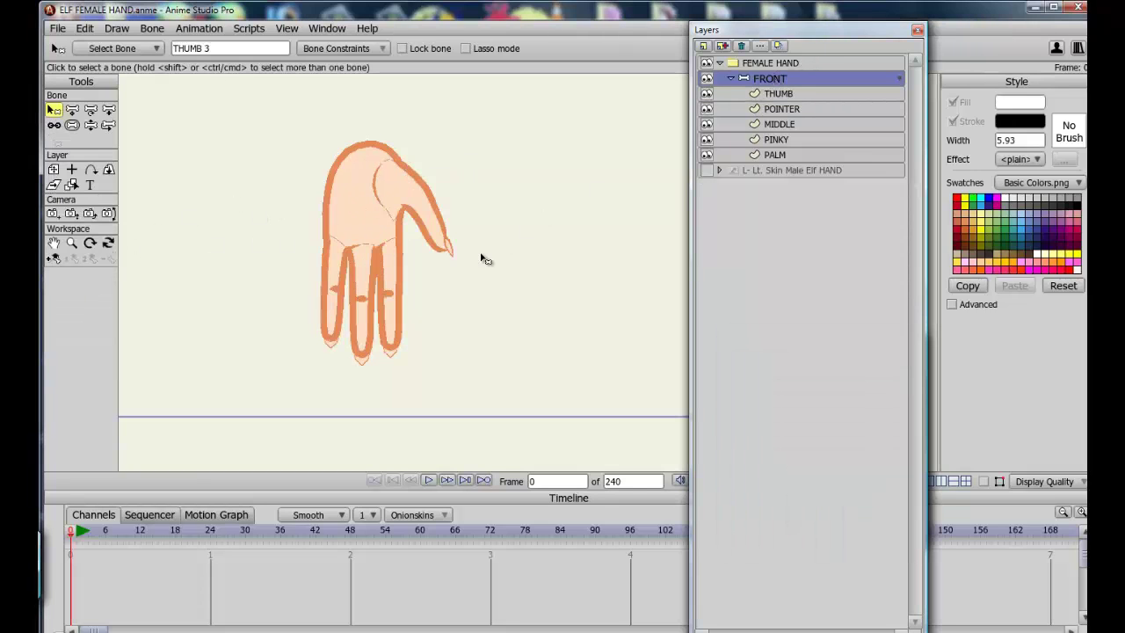
{"action": "left_click", "coordinate": [99, 530]}
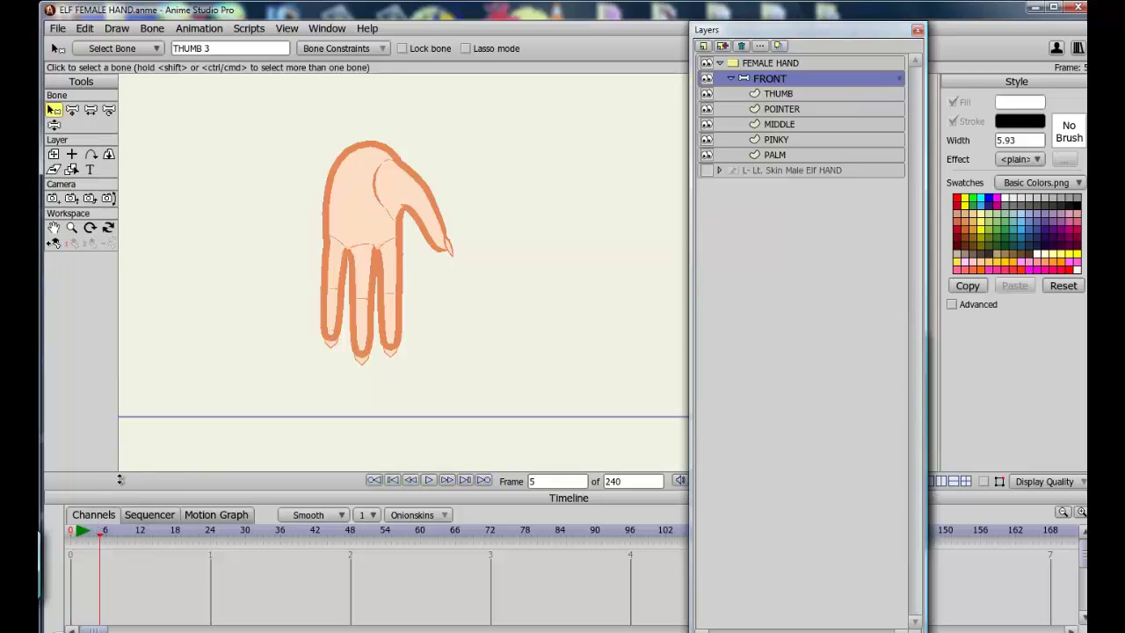
{"action": "left_click", "coordinate": [72, 533]}
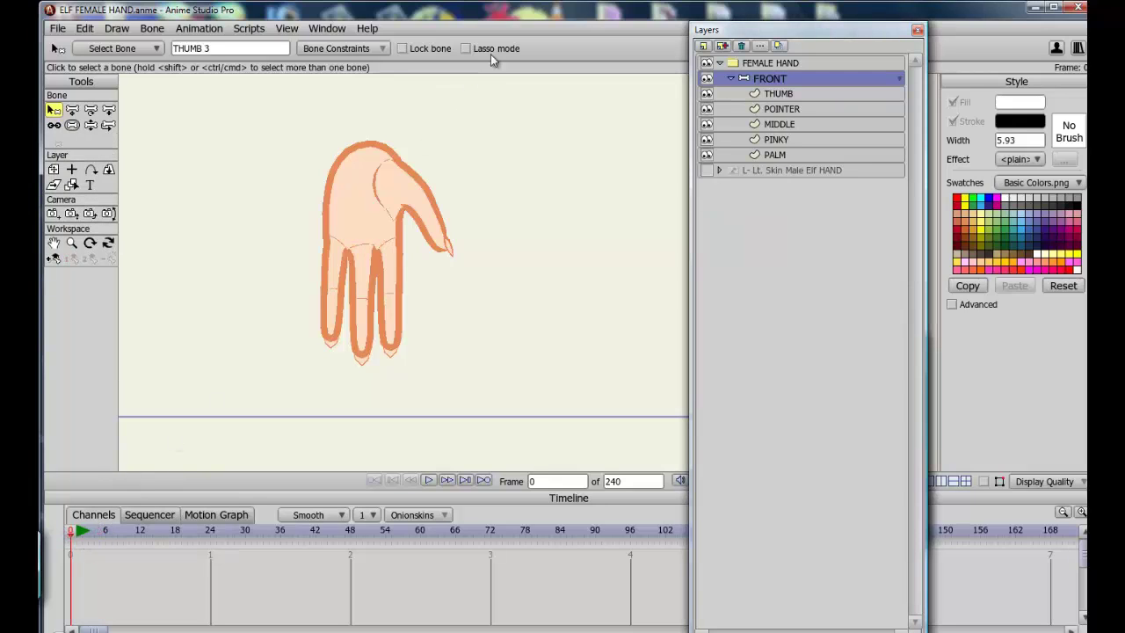
- Collapse FRONT, expand the L- Lt. Skin Male Elf HAND group and show its HAND FRONT view beside the visible FEMALE HAND
{"action": "left_click", "coordinate": [731, 79]}
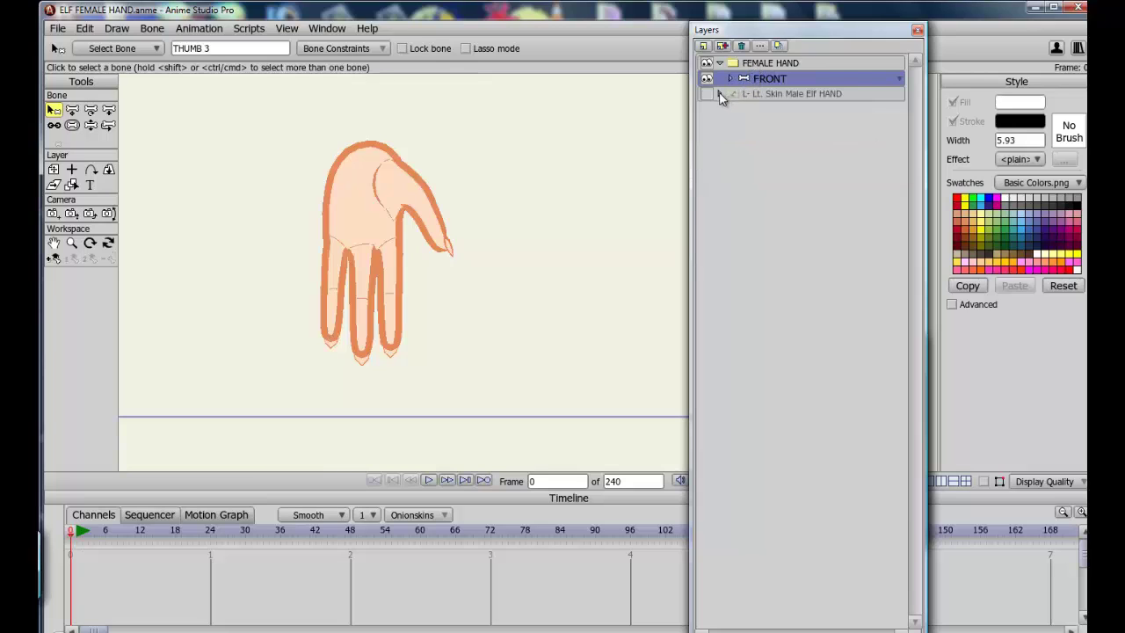
{"action": "left_click", "coordinate": [721, 95]}
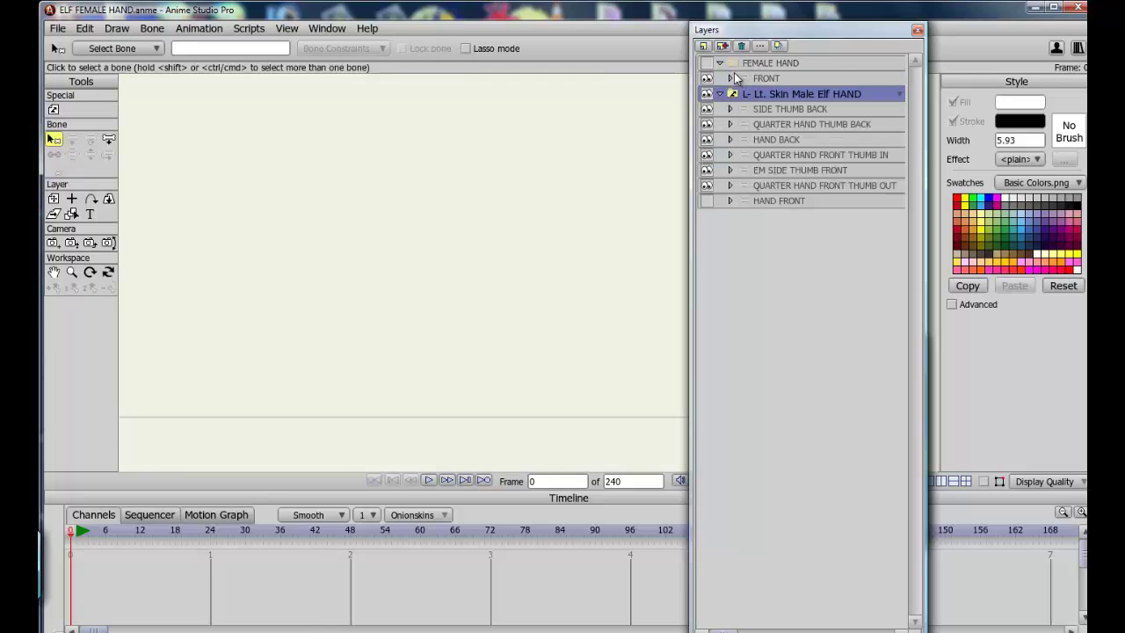
{"action": "left_click", "coordinate": [706, 63]}
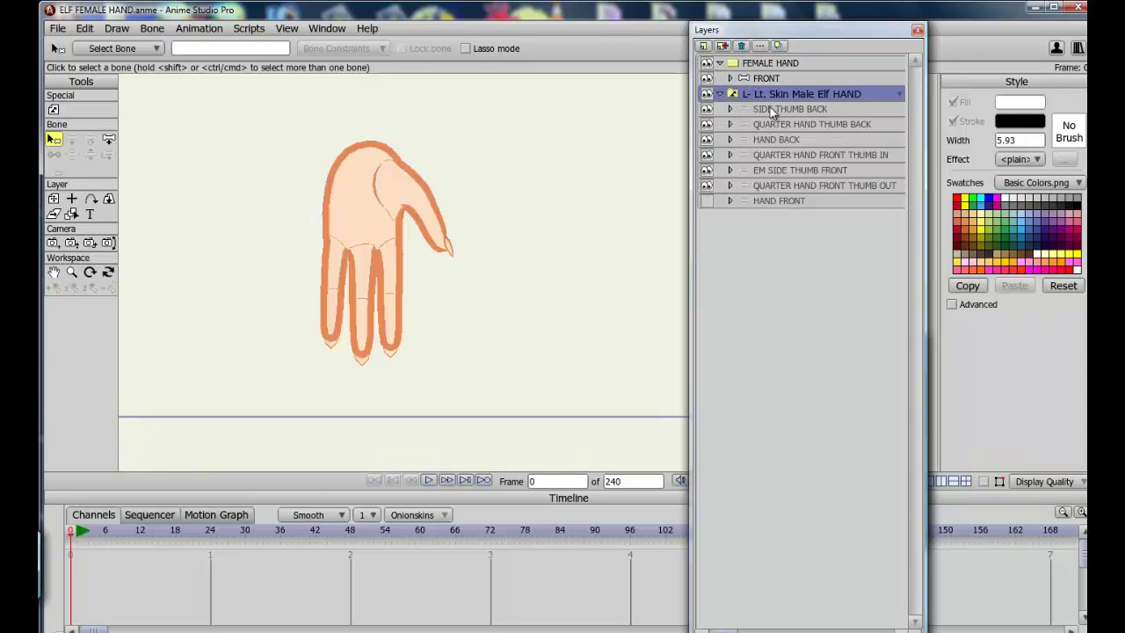
{"action": "left_click", "coordinate": [773, 202]}
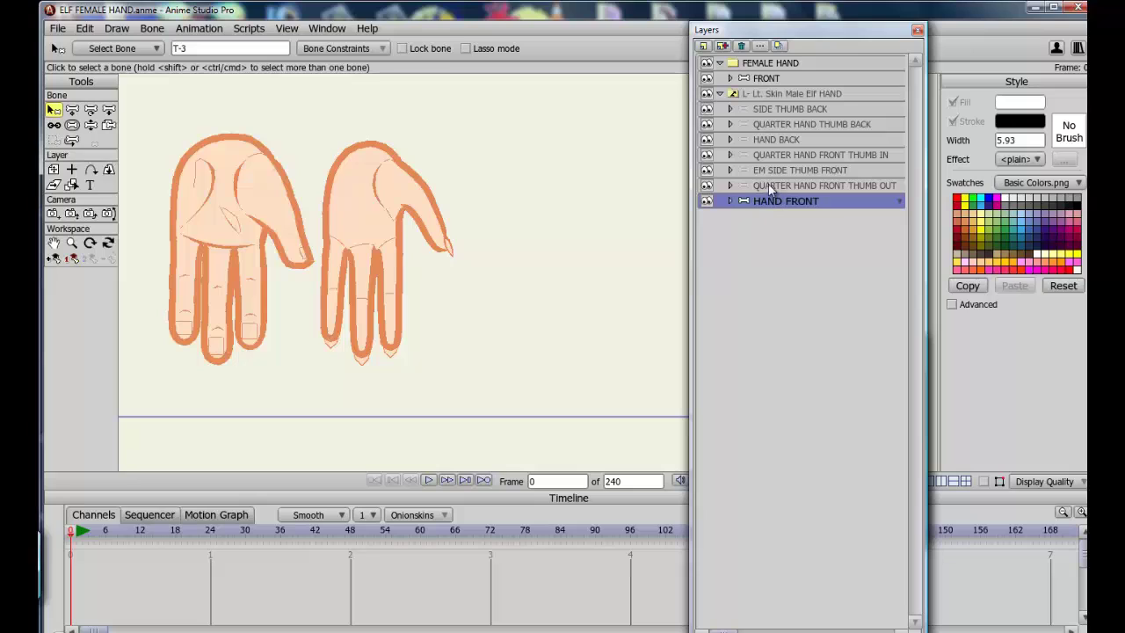
- Step through the male elf hand's remaining views from QUARTER HAND FRONT THUMB OUT up to SIDE THUMB BACK
{"action": "left_click", "coordinate": [770, 184]}
{"action": "left_click", "coordinate": [773, 171]}
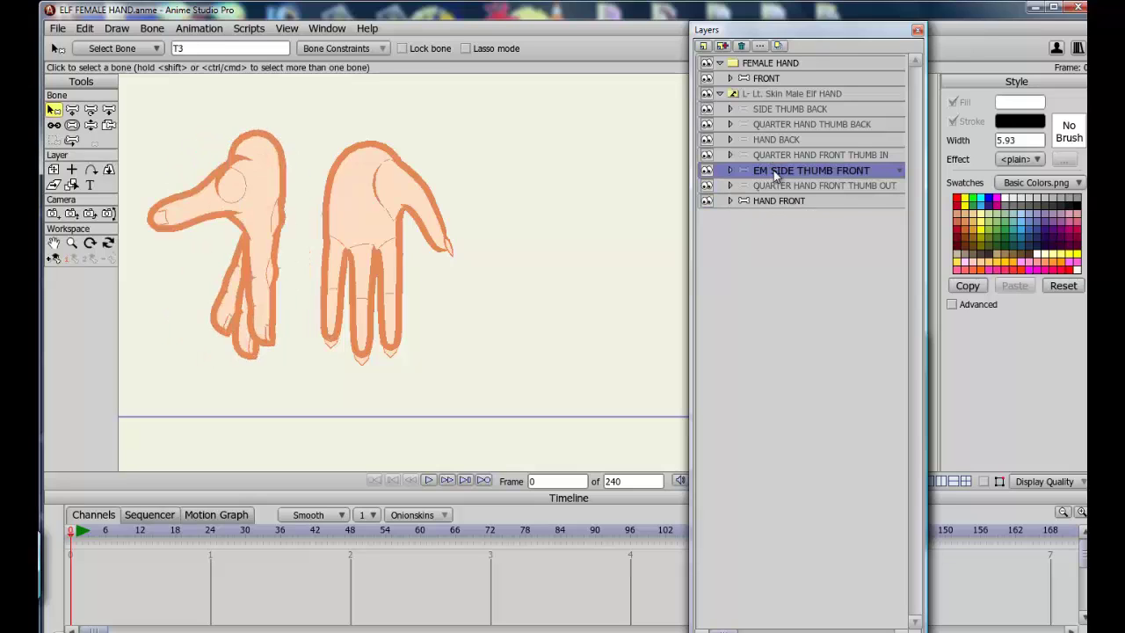
{"action": "left_click", "coordinate": [779, 155]}
{"action": "left_click", "coordinate": [779, 139]}
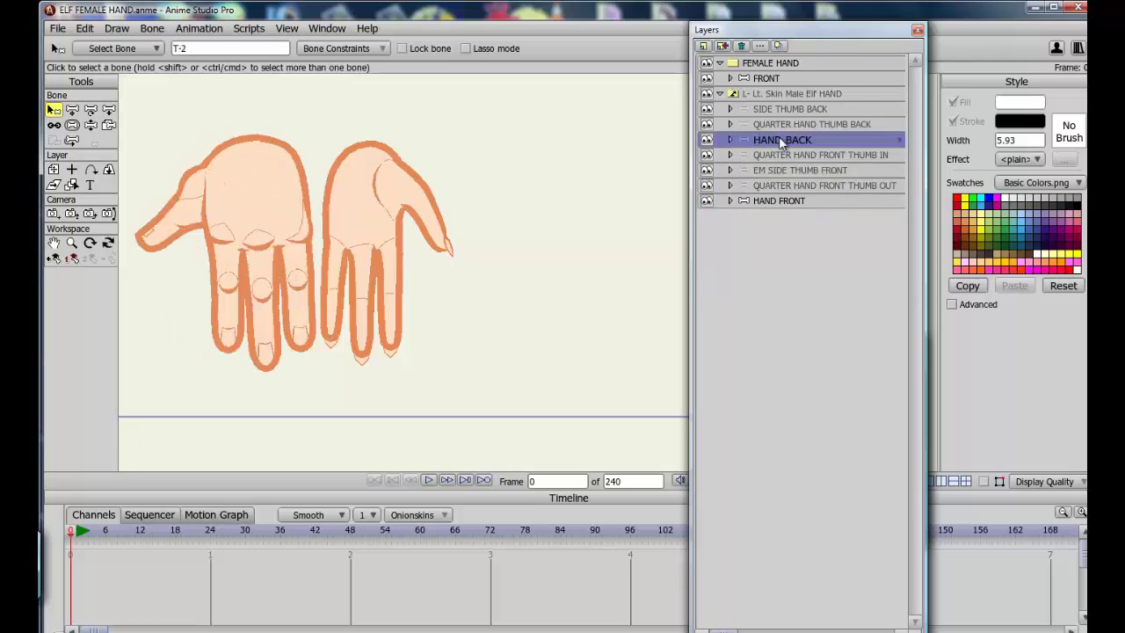
{"action": "left_click", "coordinate": [783, 125]}
{"action": "left_click", "coordinate": [783, 108]}
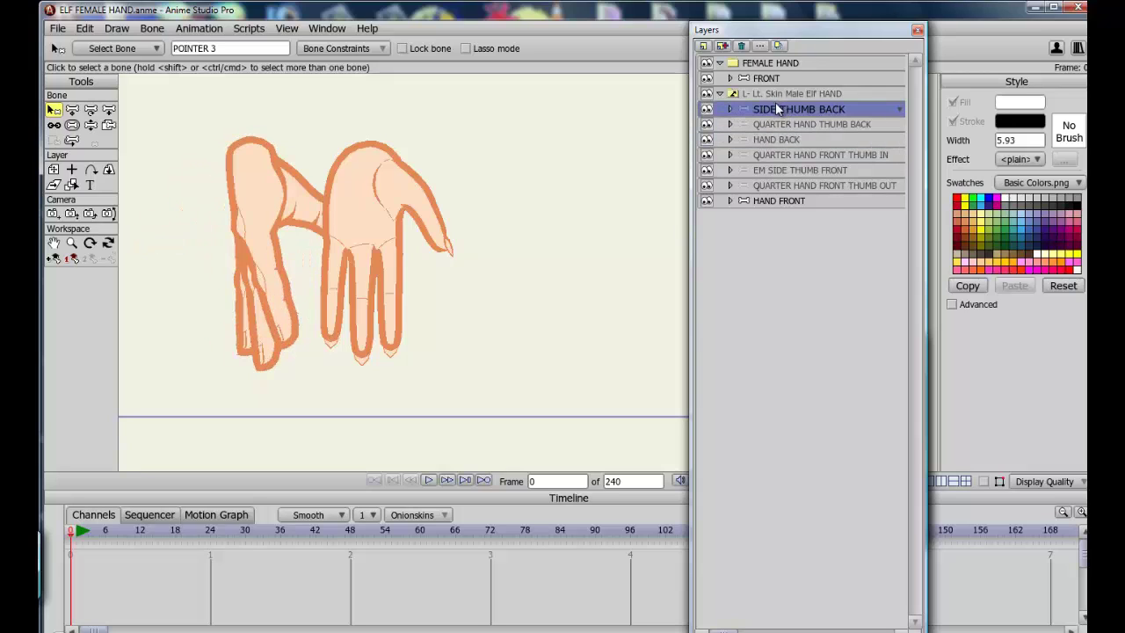
- Show the bones of SIDE THUMB BACK and test bending its pinky and middle fingers toward the thumb with Manipulate Bones
{"action": "left_click", "coordinate": [983, 483]}
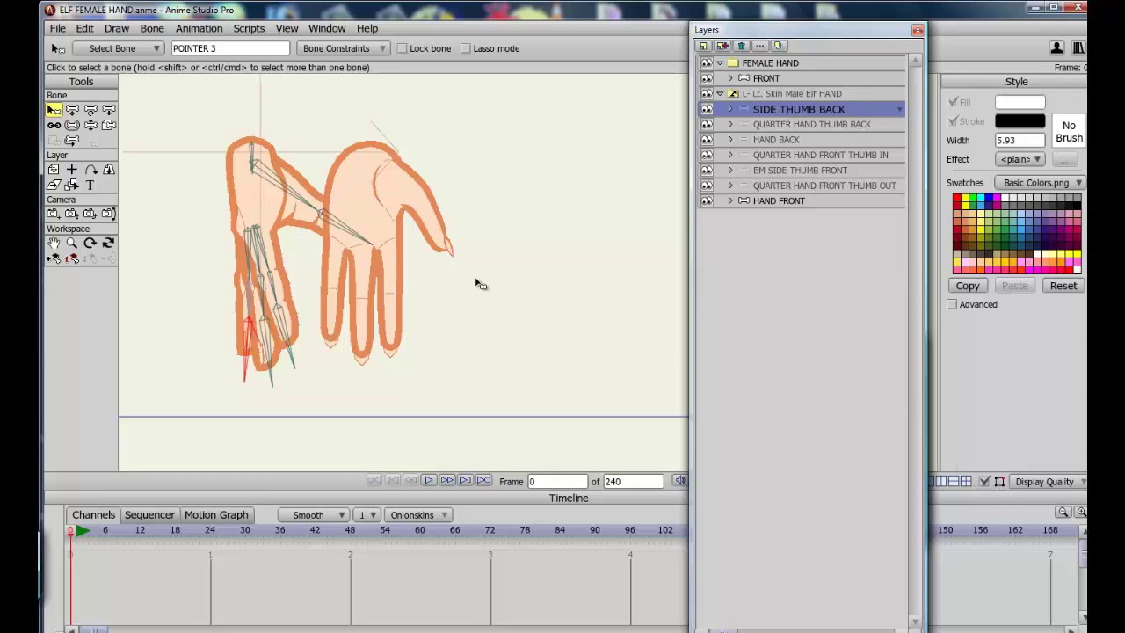
{"action": "left_click", "coordinate": [285, 296]}
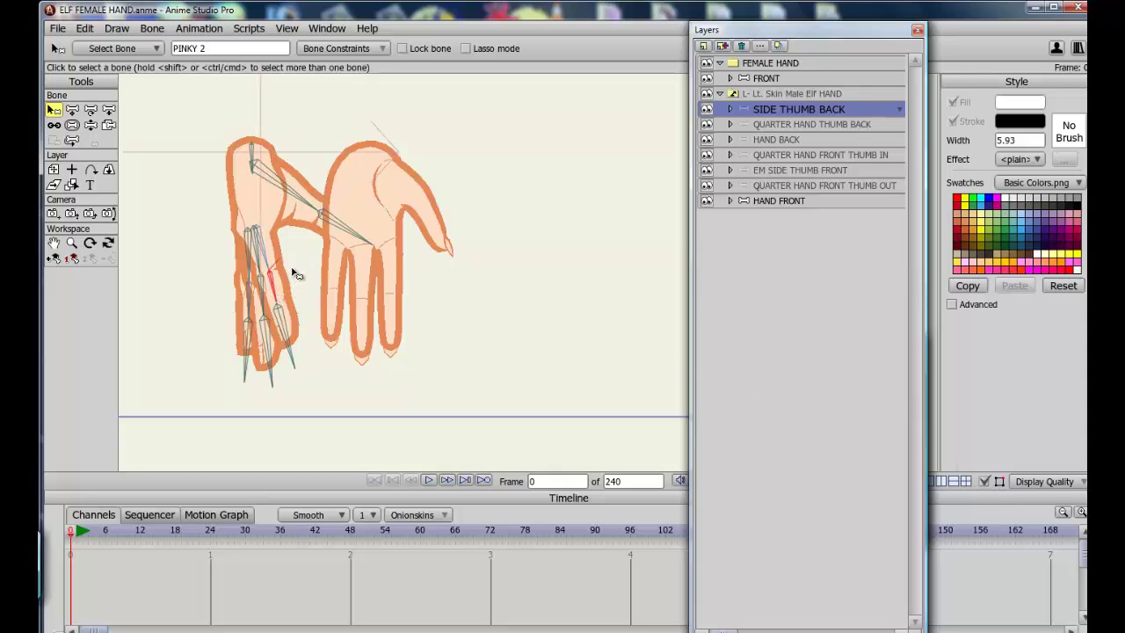
{"action": "left_click", "coordinate": [90, 124]}
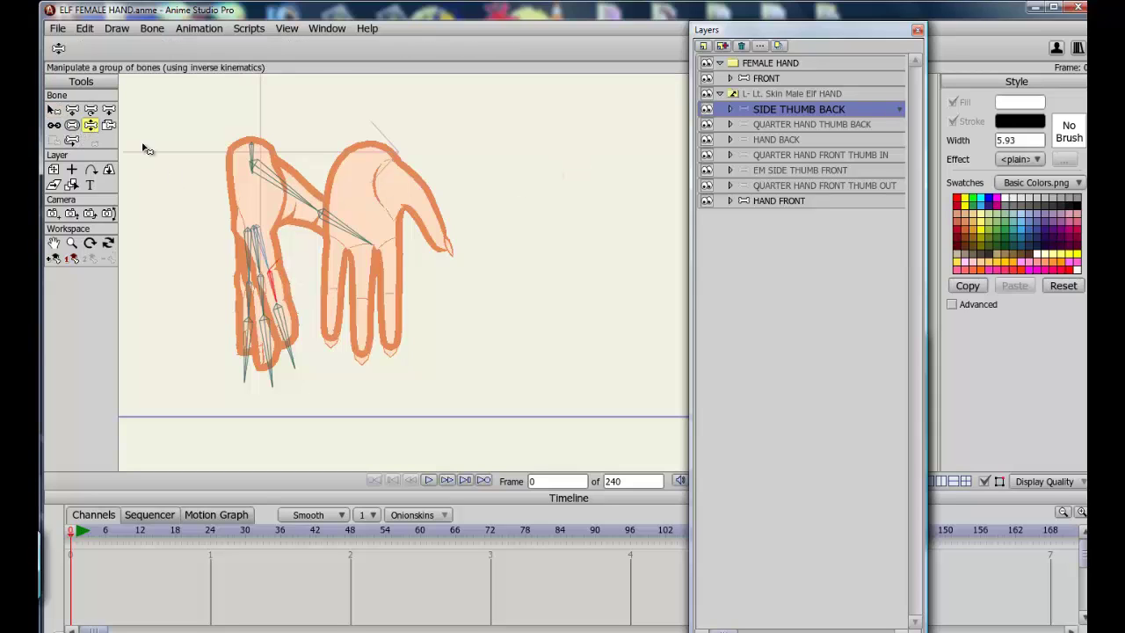
{"action": "left_click_drag", "start_coordinate": [285, 296], "coordinate": [245, 378]}
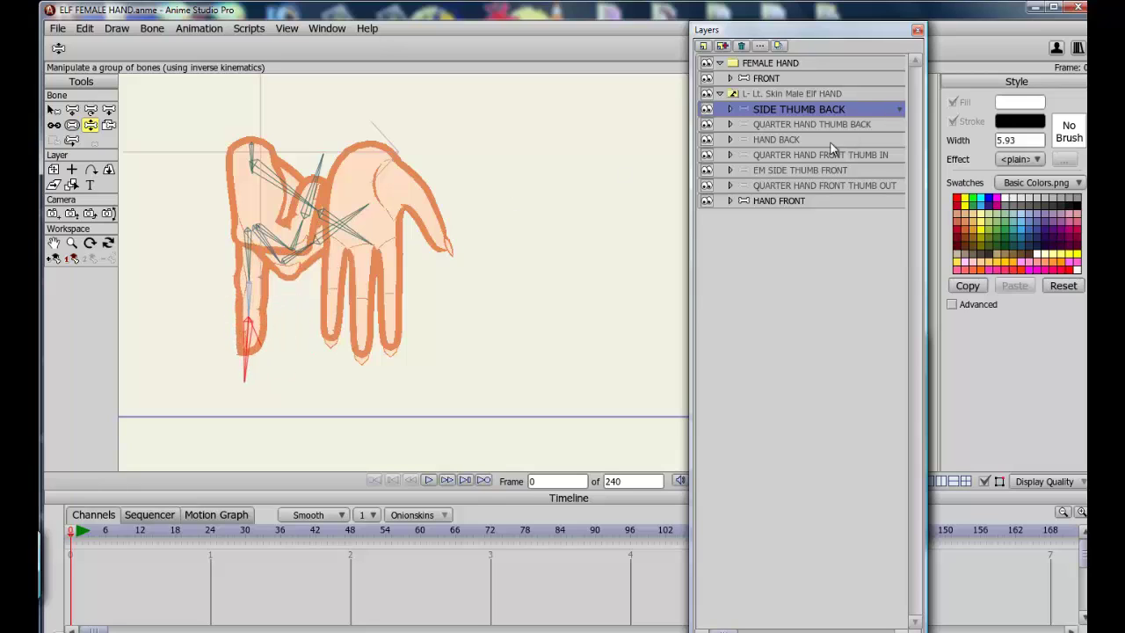
- Switch the male hand to HAND FRONT and on to EM SIDE THUMB FRONT, and examine its finger bones up close
{"action": "left_click", "coordinate": [765, 201]}
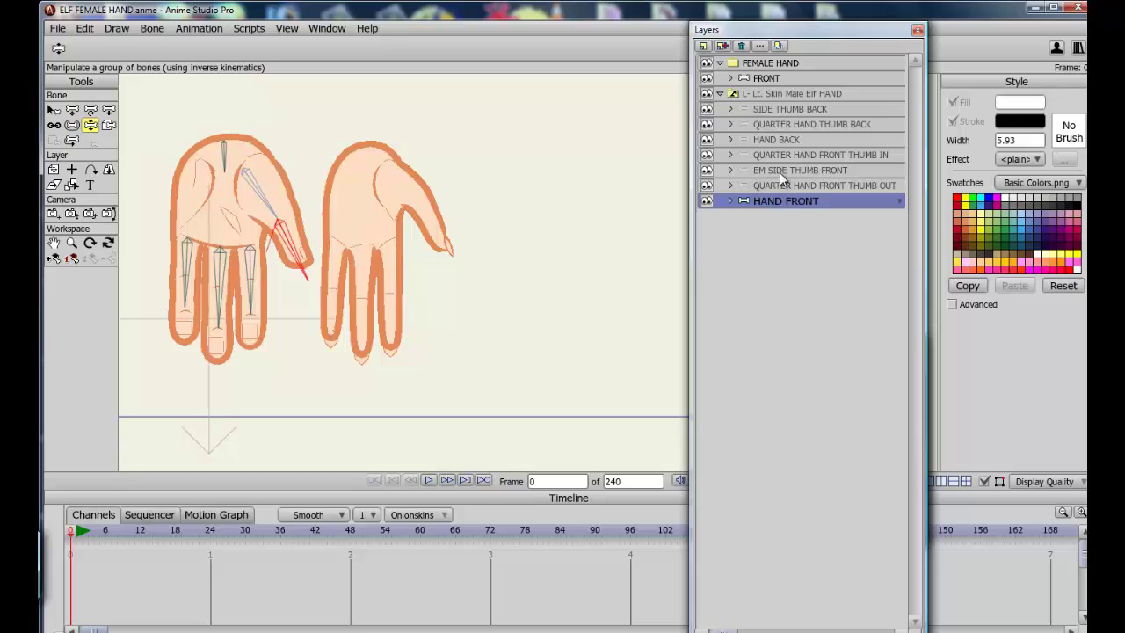
{"action": "left_click", "coordinate": [779, 171]}
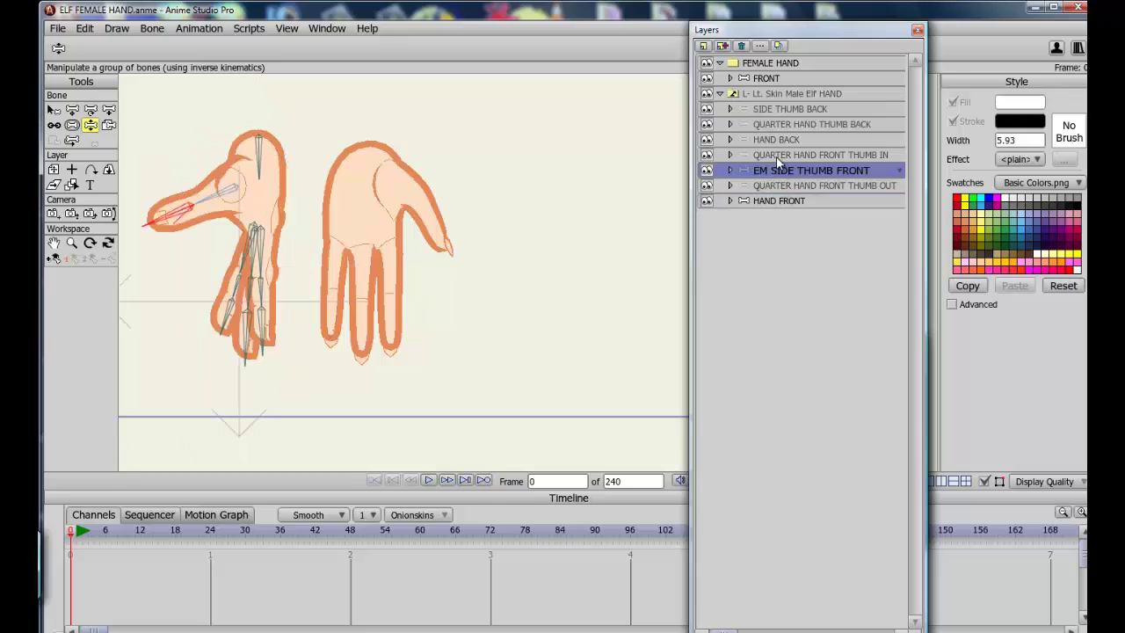
{"action": "left_click", "coordinate": [53, 243]}
{"action": "left_click_drag", "start_coordinate": [447, 251], "coordinate": [479, 249]}
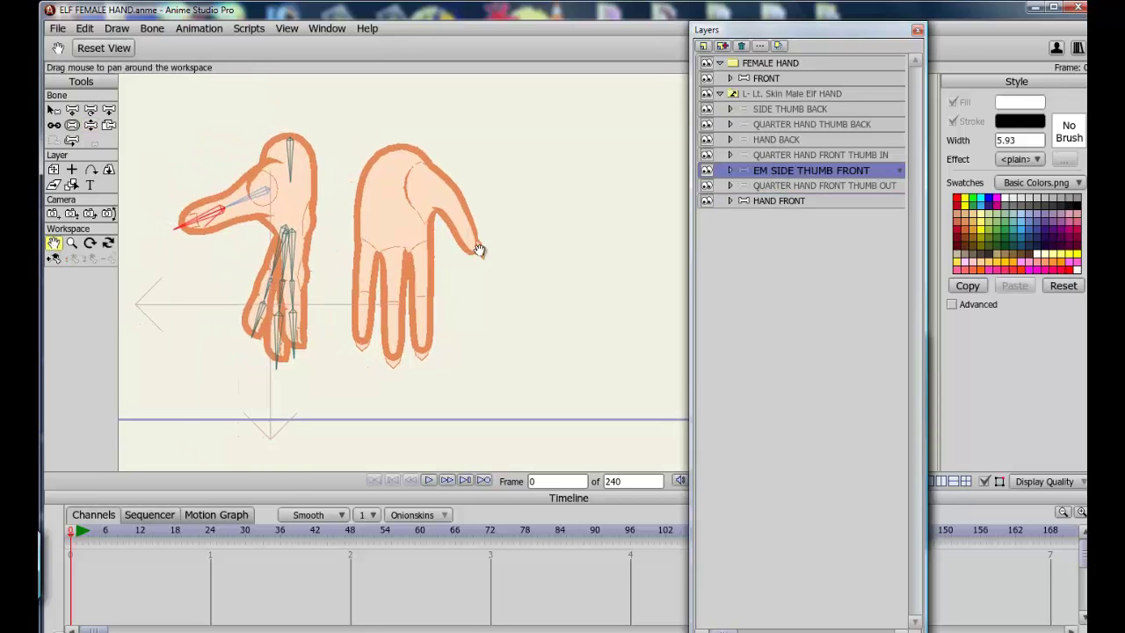
{"action": "scroll", "coordinate": [342, 249], "scroll_direction": "up", "scroll_amount": 4}
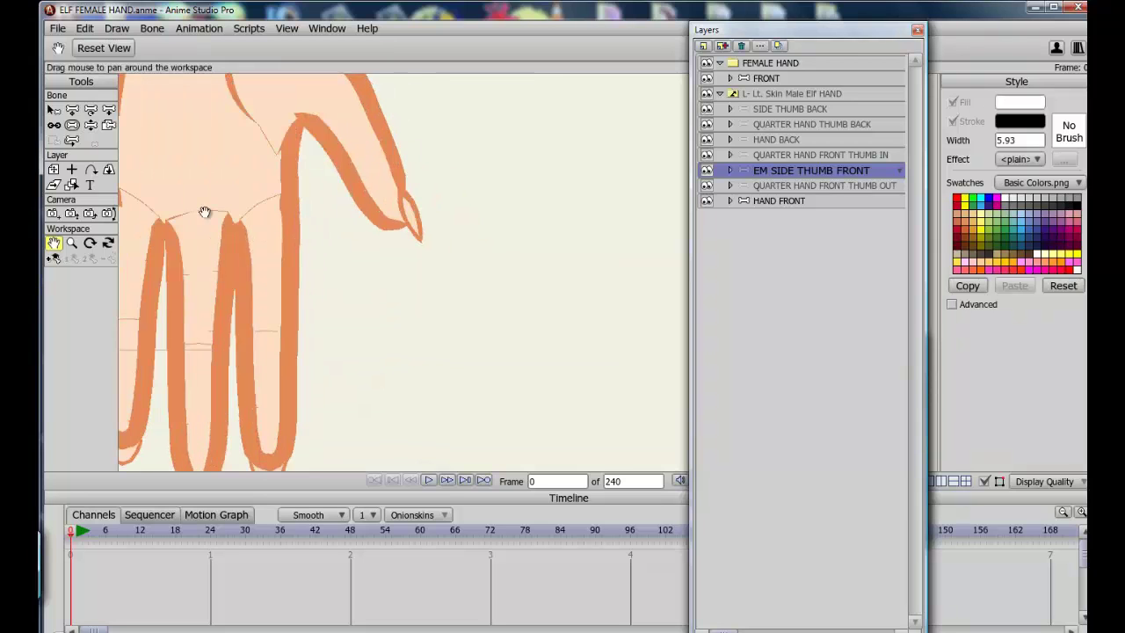
{"action": "left_click_drag", "start_coordinate": [262, 335], "coordinate": [600, 328]}
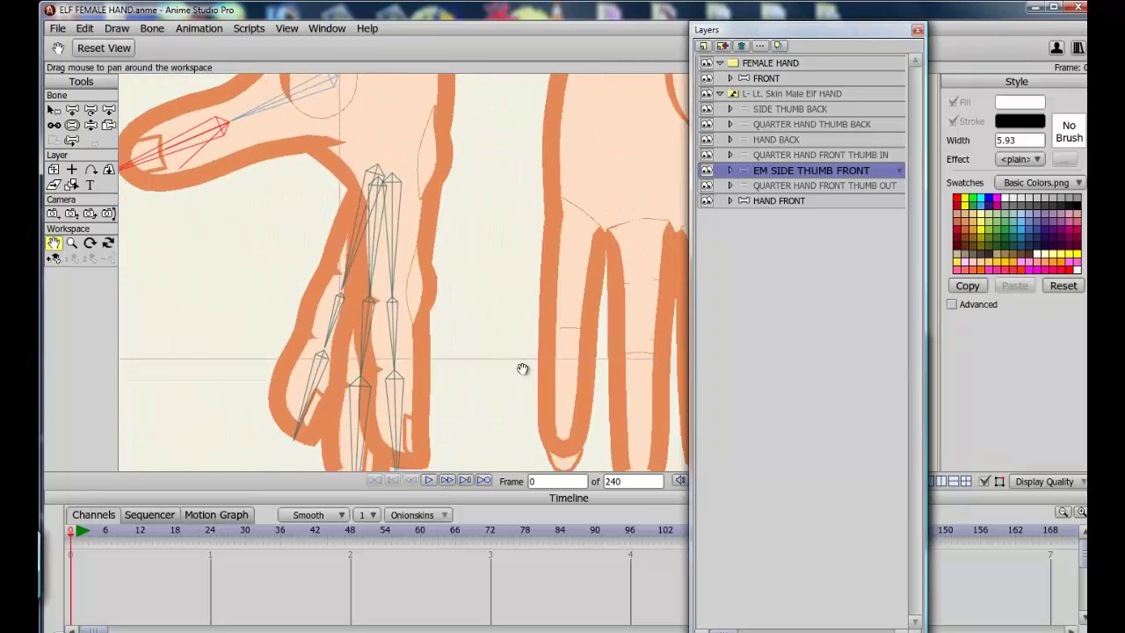
- Switch the male elf hand back to the EM SIDE THUMB FRONT view and expand that view's layers
{"action": "left_click_drag", "start_coordinate": [514, 362], "coordinate": [541, 415]}
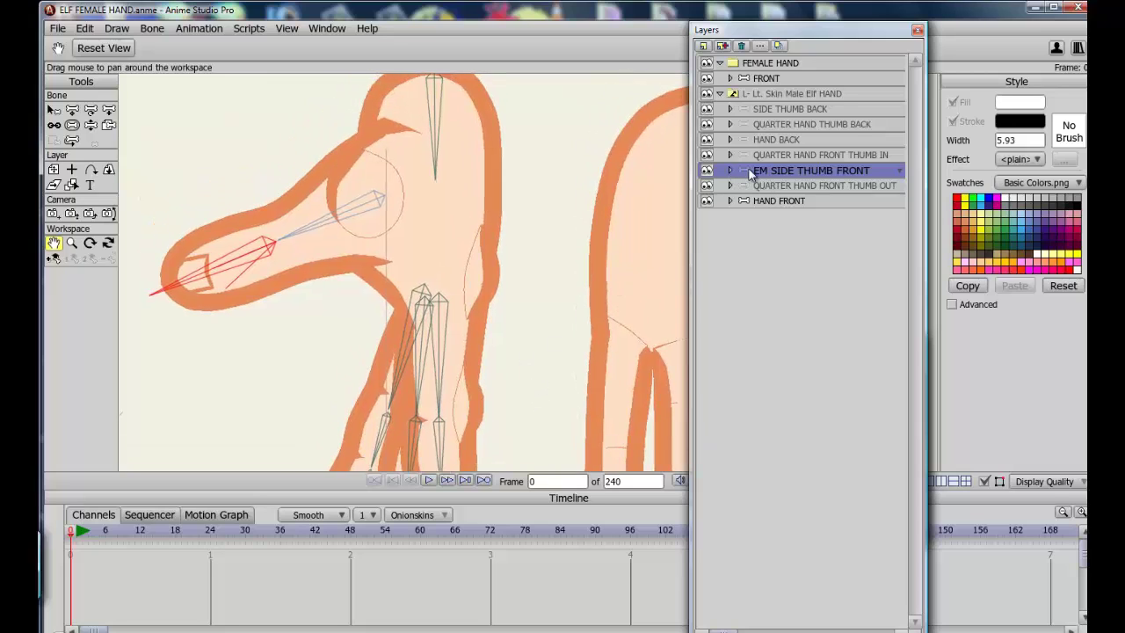
{"action": "left_click", "coordinate": [764, 94]}
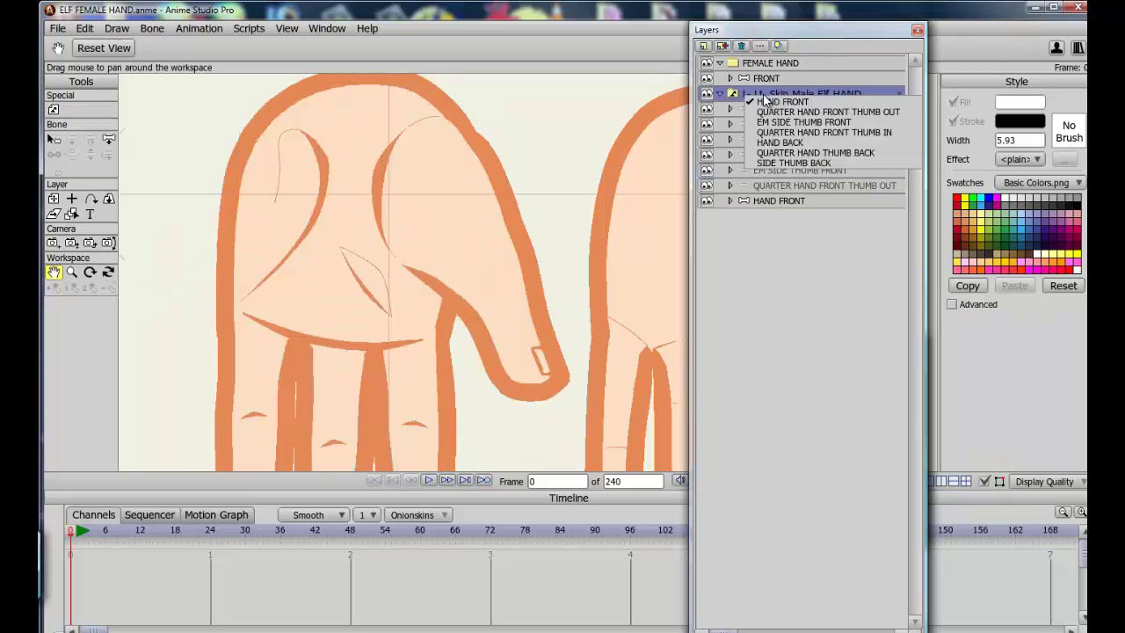
{"action": "left_click", "coordinate": [802, 121]}
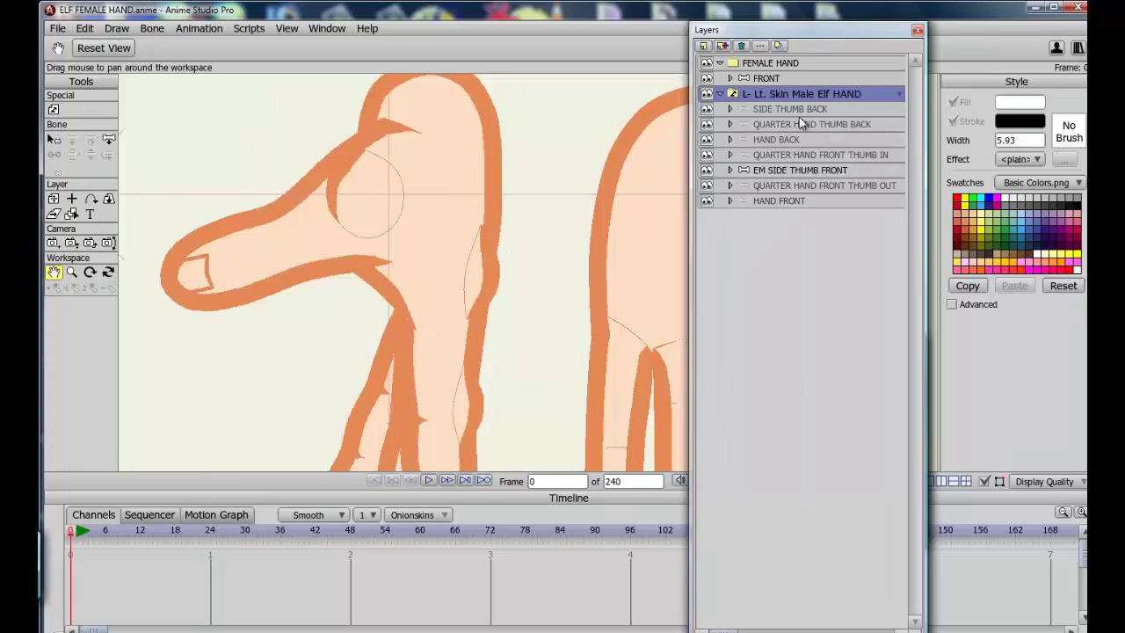
{"action": "left_click", "coordinate": [730, 170]}
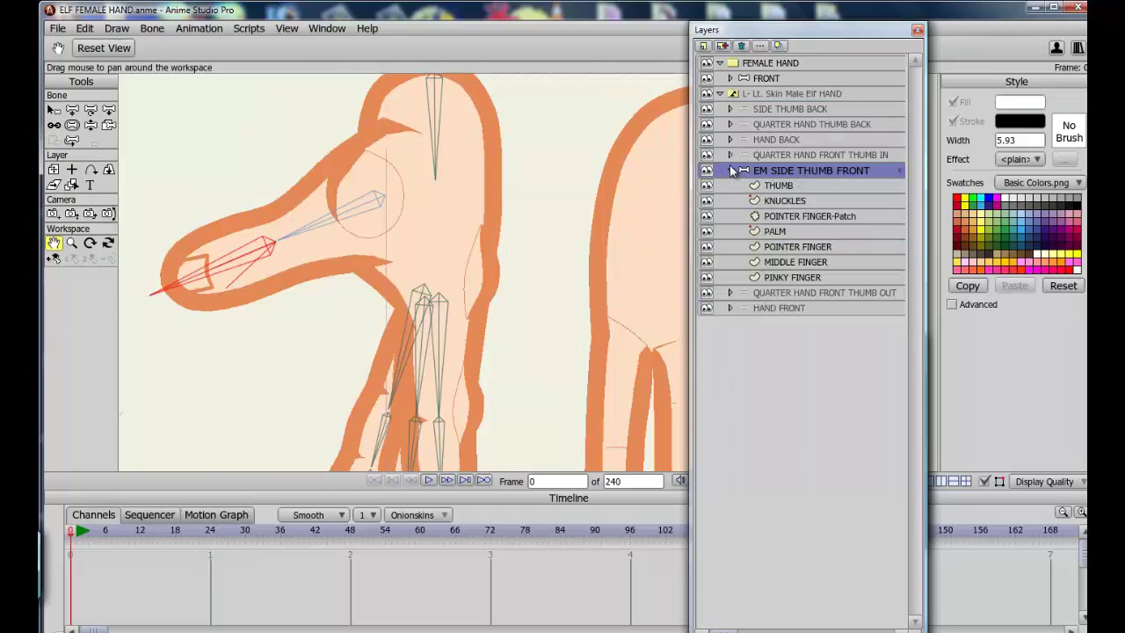
- Examine the vector points of the THUMB and KNUCKLES layers in EM SIDE THUMB FRONT
{"action": "left_click", "coordinate": [781, 185]}
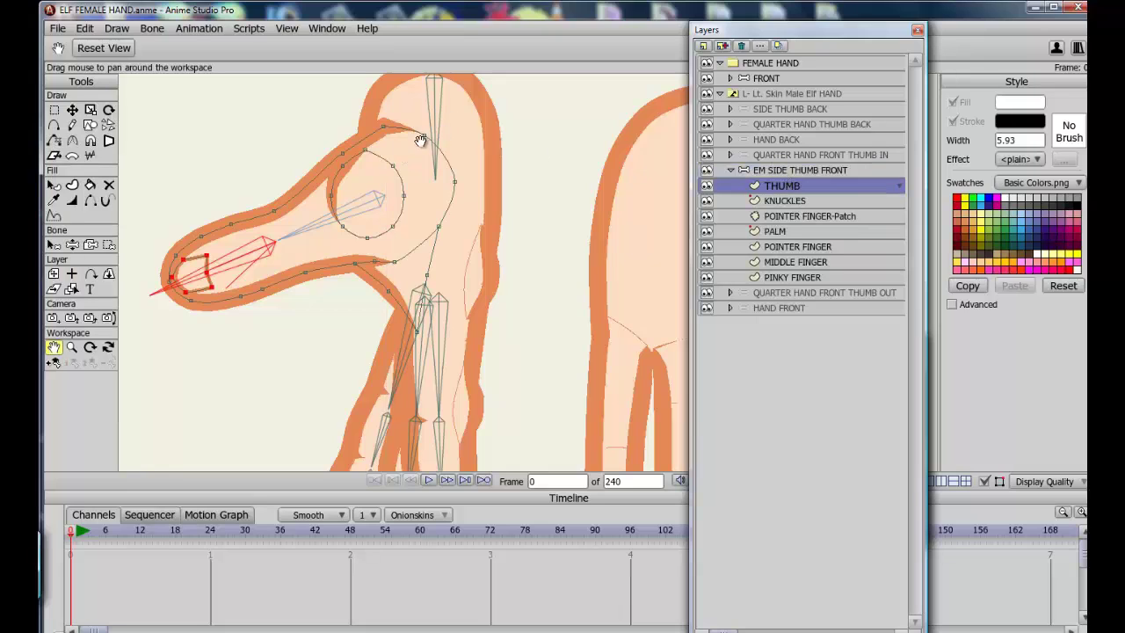
{"action": "left_click", "coordinate": [54, 111]}
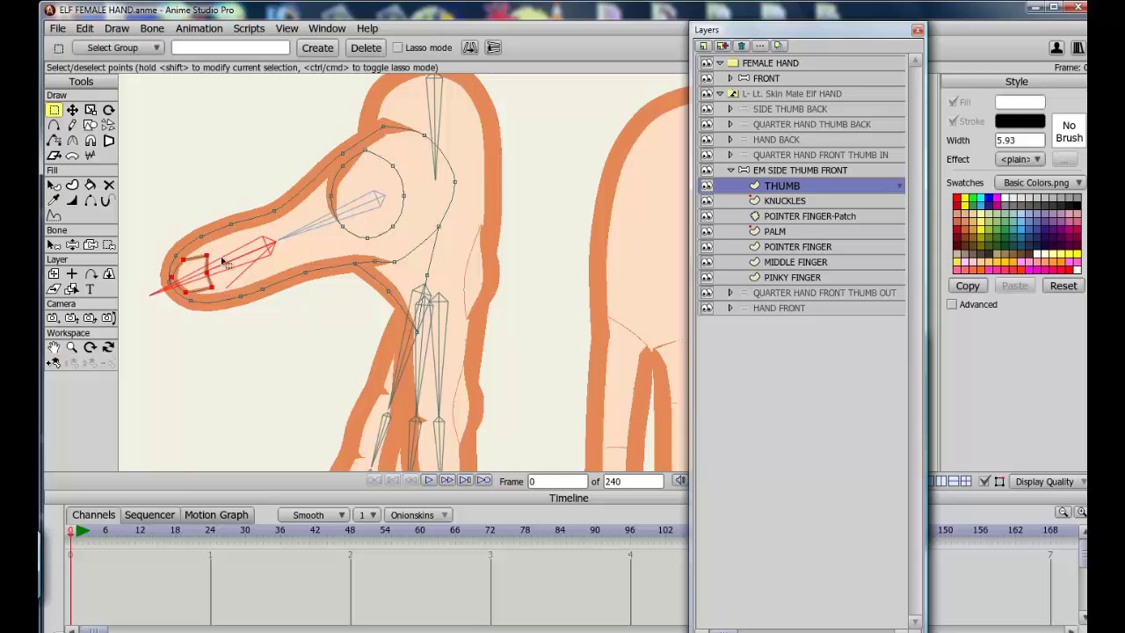
{"action": "left_click", "coordinate": [785, 202]}
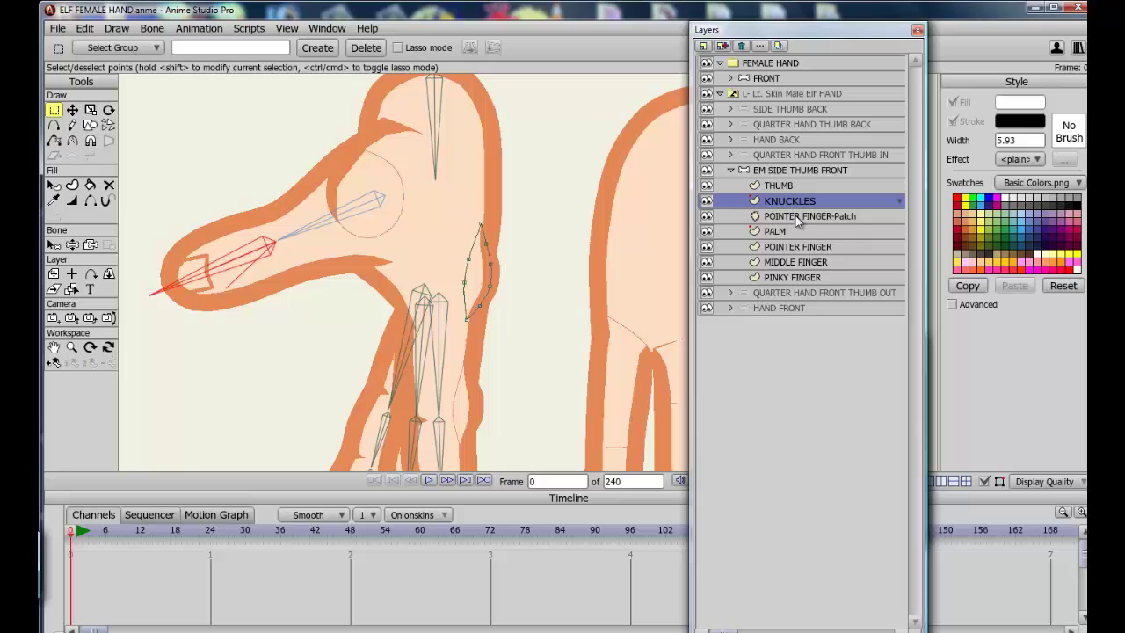
- Select POINTER FINGER-Patch and toggle its visibility off and on to compare the palm and pointer finger joint
{"action": "left_click", "coordinate": [795, 215]}
{"action": "left_click", "coordinate": [54, 212]}
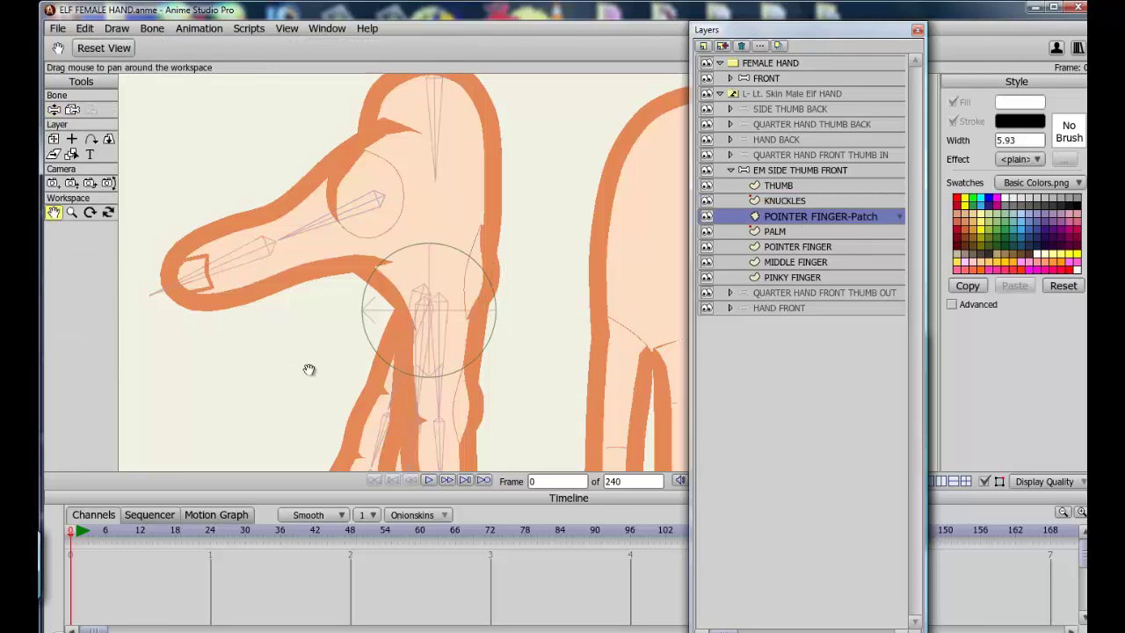
{"action": "left_click_drag", "start_coordinate": [307, 369], "coordinate": [304, 238]}
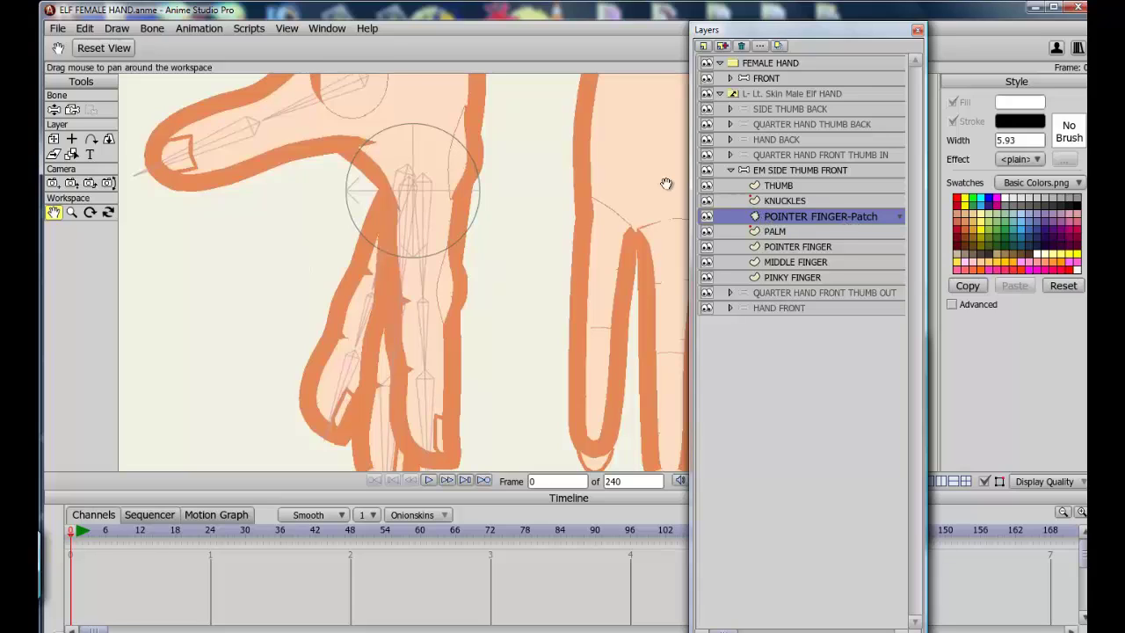
{"action": "left_click", "coordinate": [706, 216]}
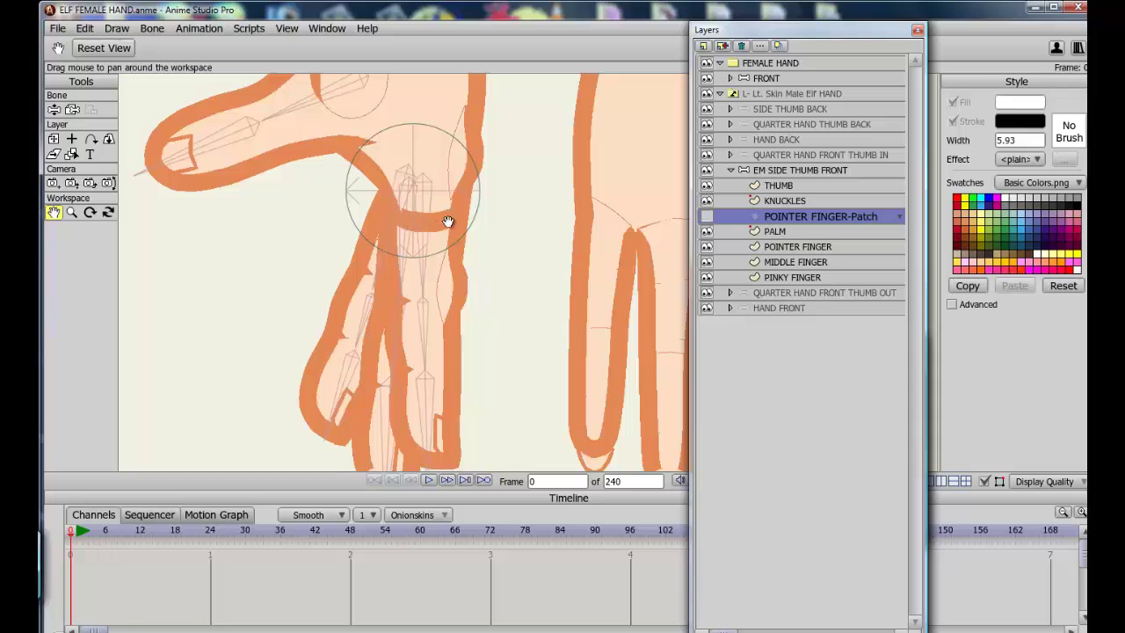
{"action": "left_click_drag", "start_coordinate": [448, 222], "coordinate": [434, 225]}
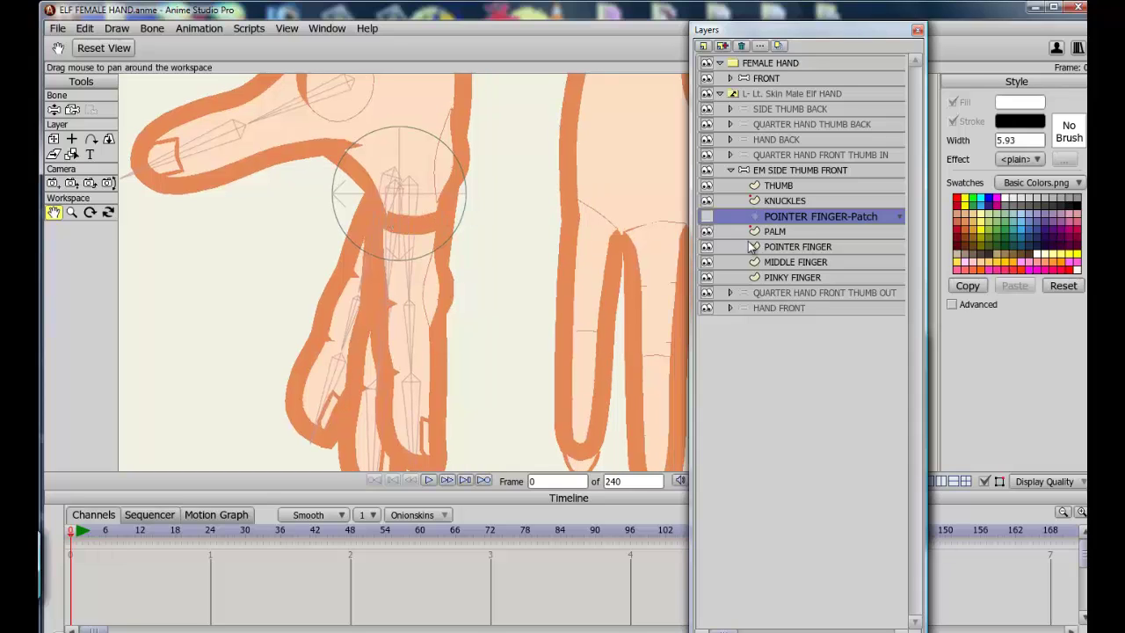
{"action": "left_click", "coordinate": [708, 217]}
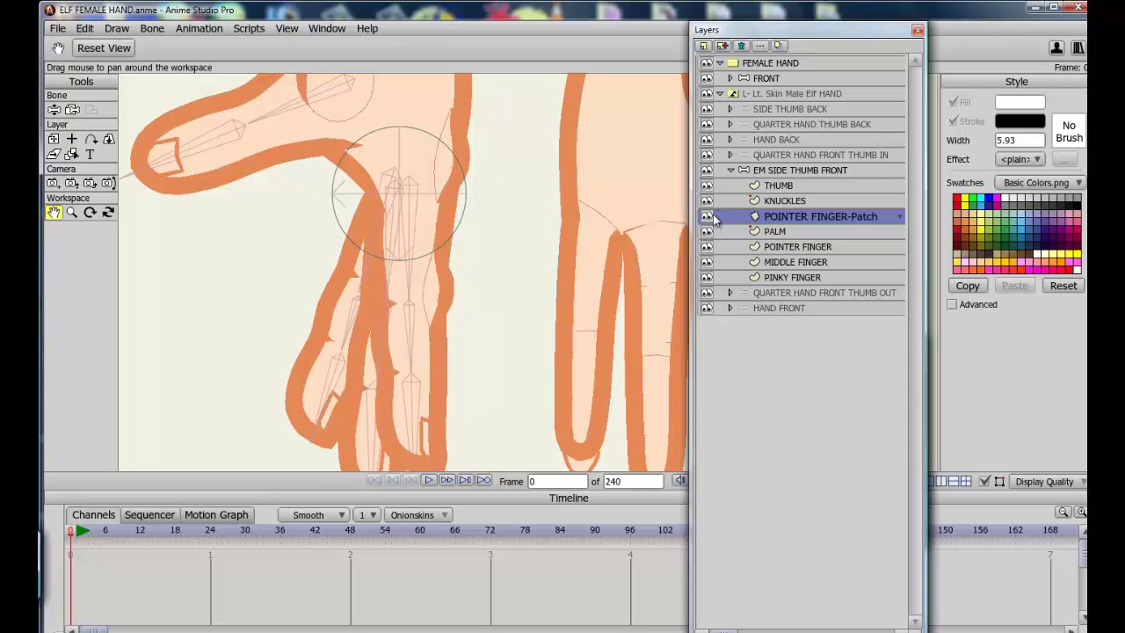
- Examine the outline points of the PALM layer and the POINTER FINGER layer along their full length
{"action": "left_click", "coordinate": [772, 231]}
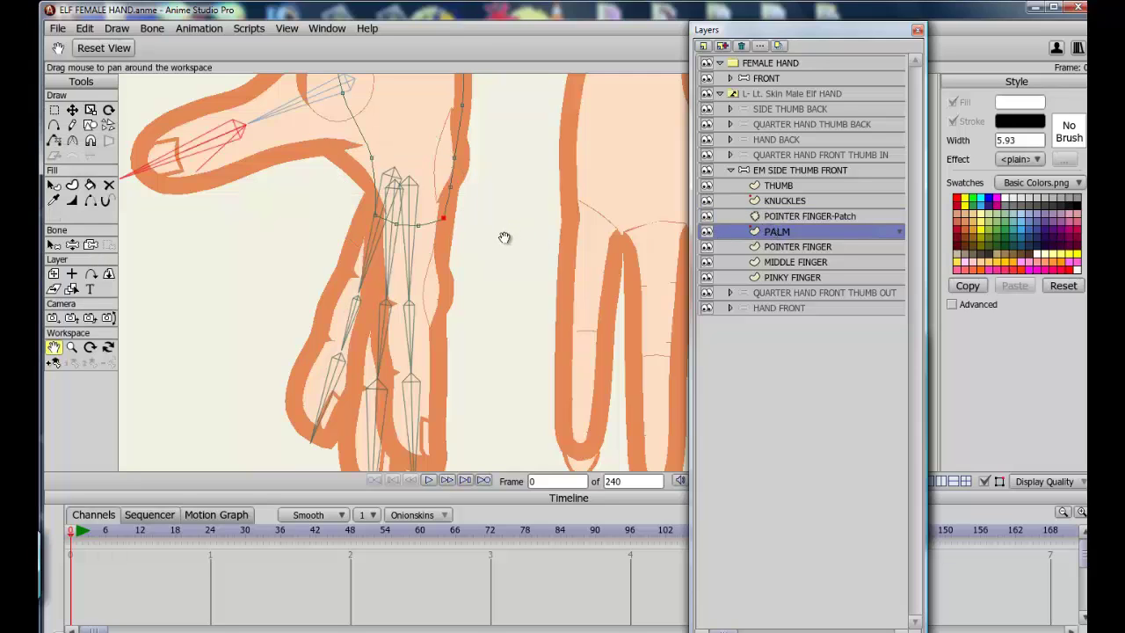
{"action": "left_click_drag", "start_coordinate": [503, 237], "coordinate": [519, 368]}
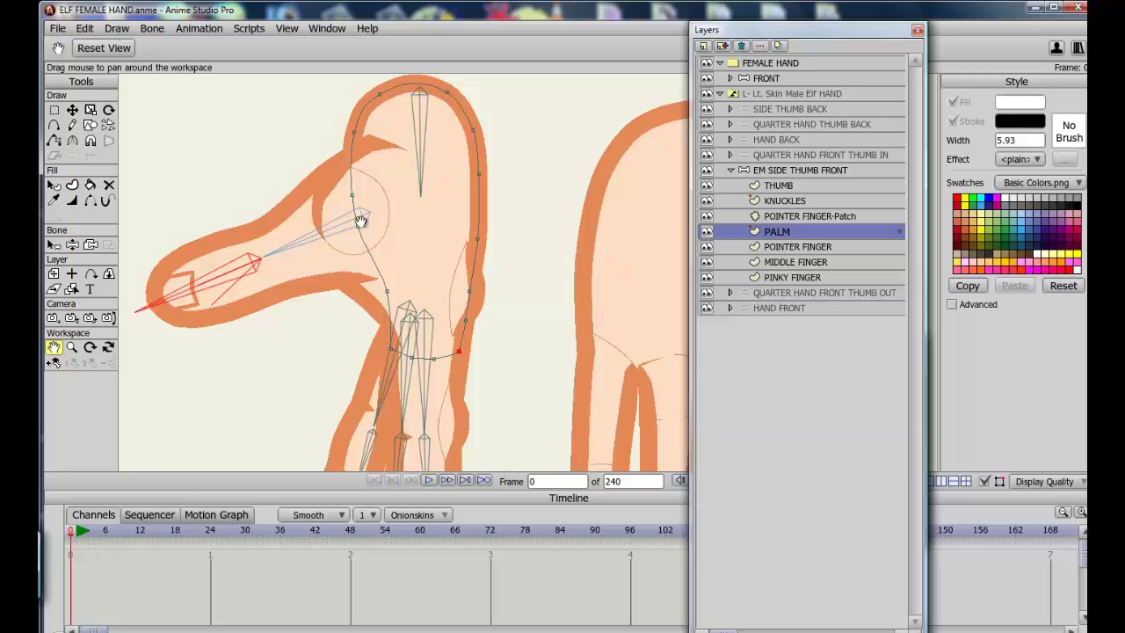
{"action": "left_click", "coordinate": [780, 249]}
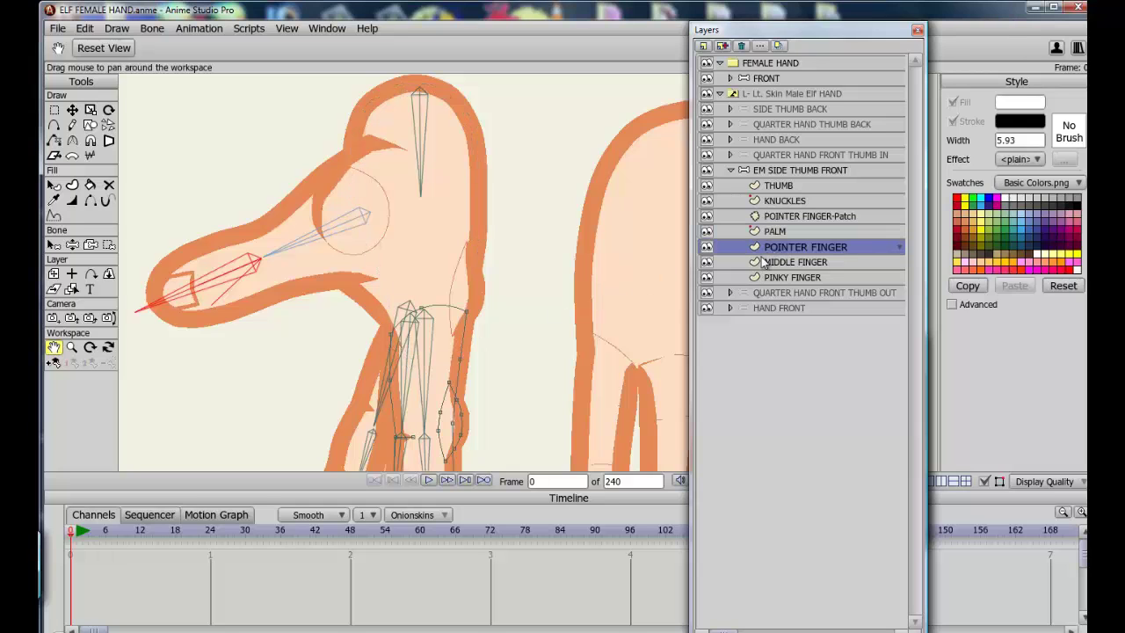
{"action": "left_click_drag", "start_coordinate": [501, 404], "coordinate": [502, 251]}
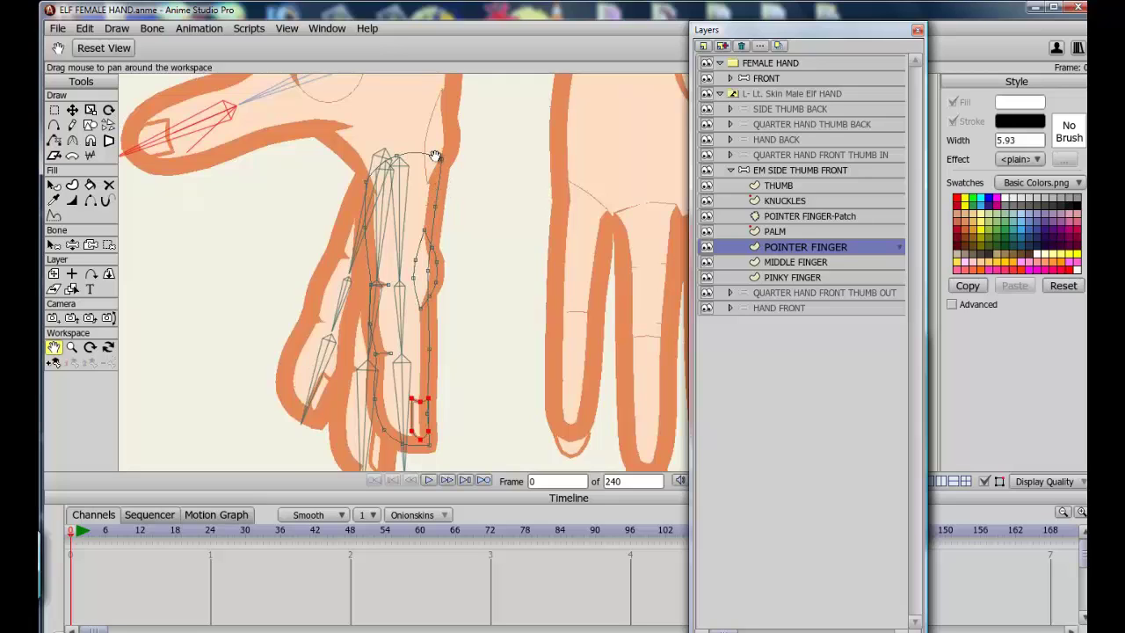
- Hide the MIDDLE FINGER and PINKY FINGER layers and examine the pointer finger with and without bone and point overlays
{"action": "left_click", "coordinate": [706, 261]}
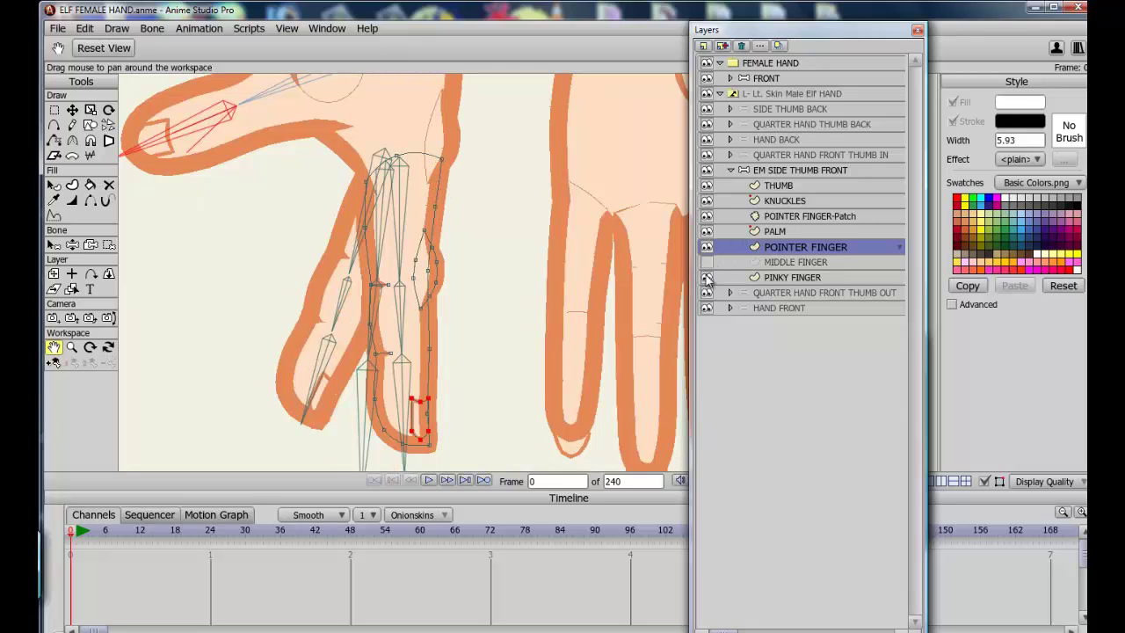
{"action": "left_click", "coordinate": [707, 276]}
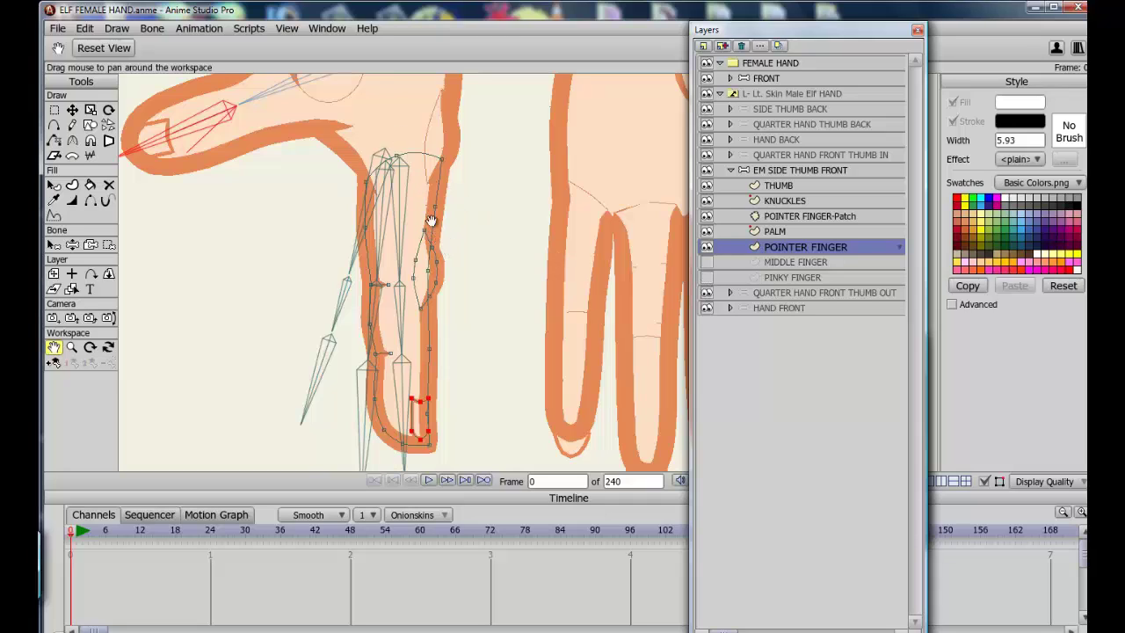
{"action": "left_click", "coordinate": [985, 481]}
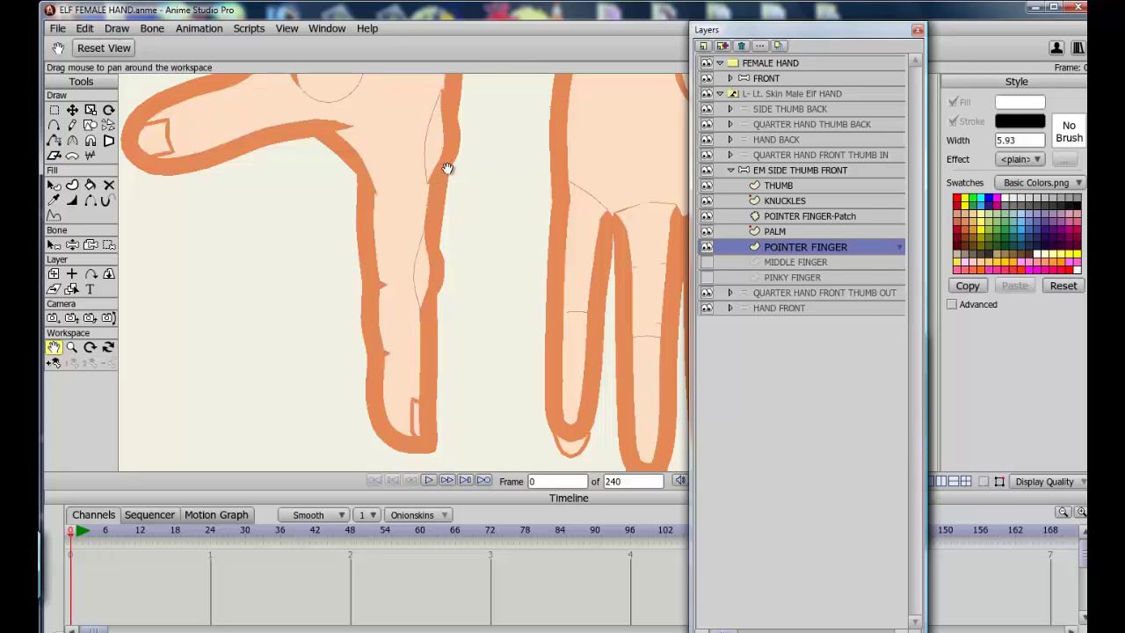
{"action": "left_click", "coordinate": [984, 481]}
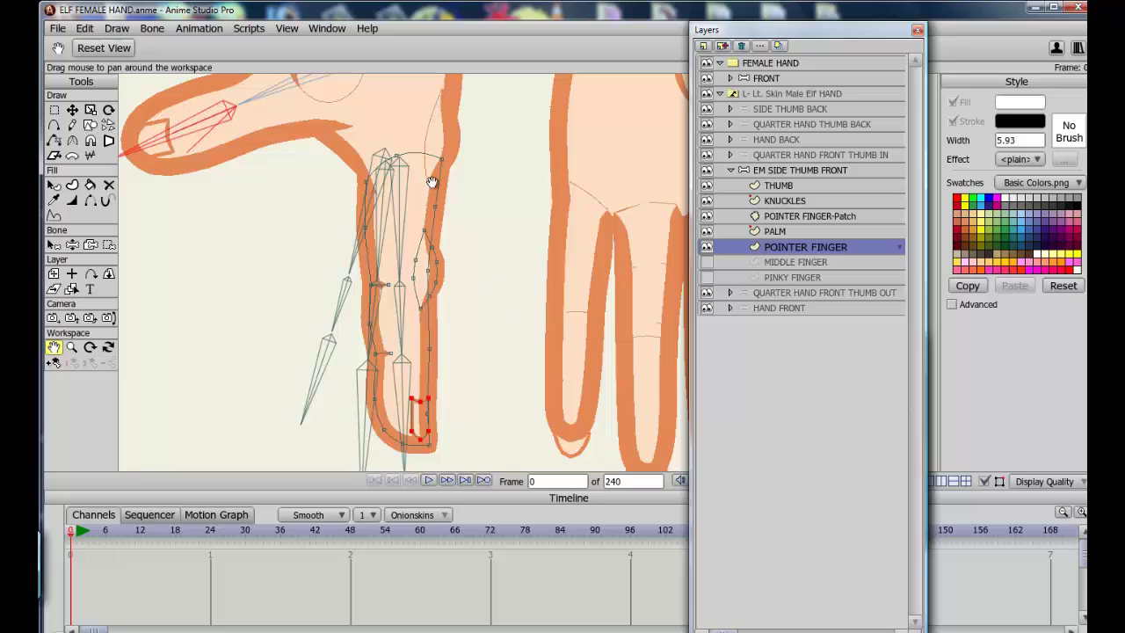
{"action": "left_click_drag", "start_coordinate": [427, 181], "coordinate": [416, 172]}
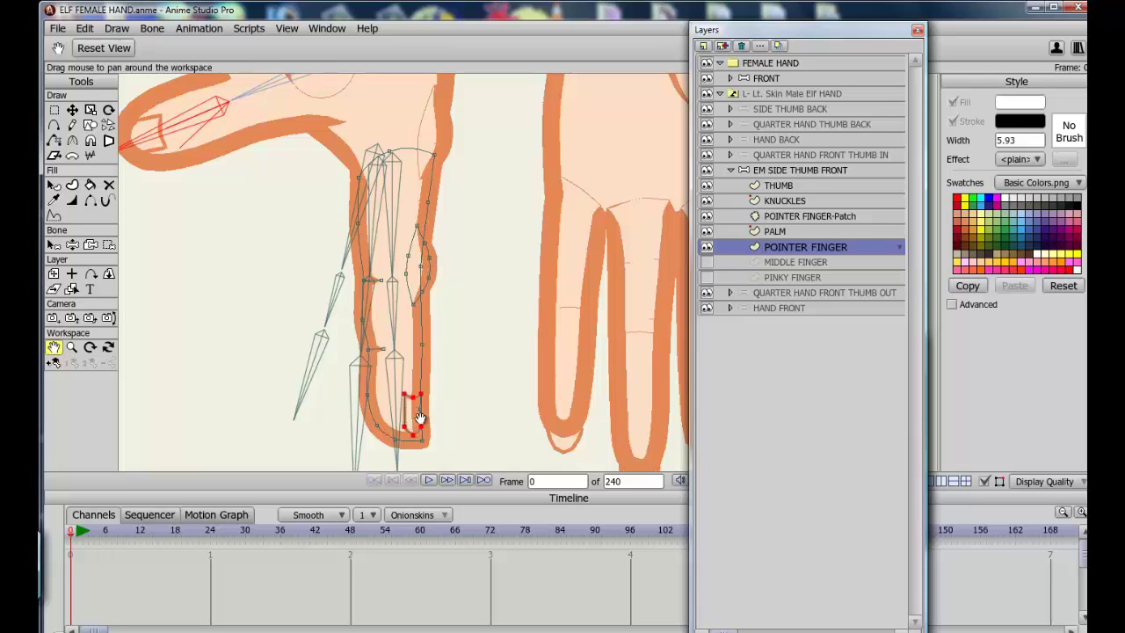
- Move the pointer finger's nail shape off the finger with Transform Points, and undo the move
{"action": "left_click", "coordinate": [72, 109]}
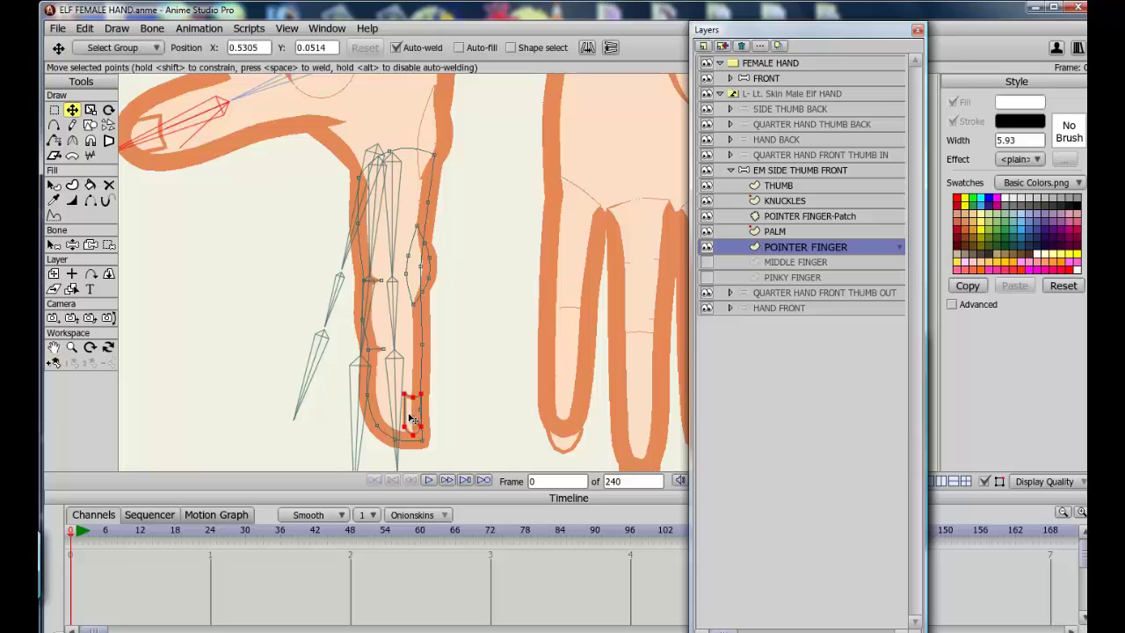
{"action": "left_click_drag", "start_coordinate": [413, 418], "coordinate": [463, 389]}
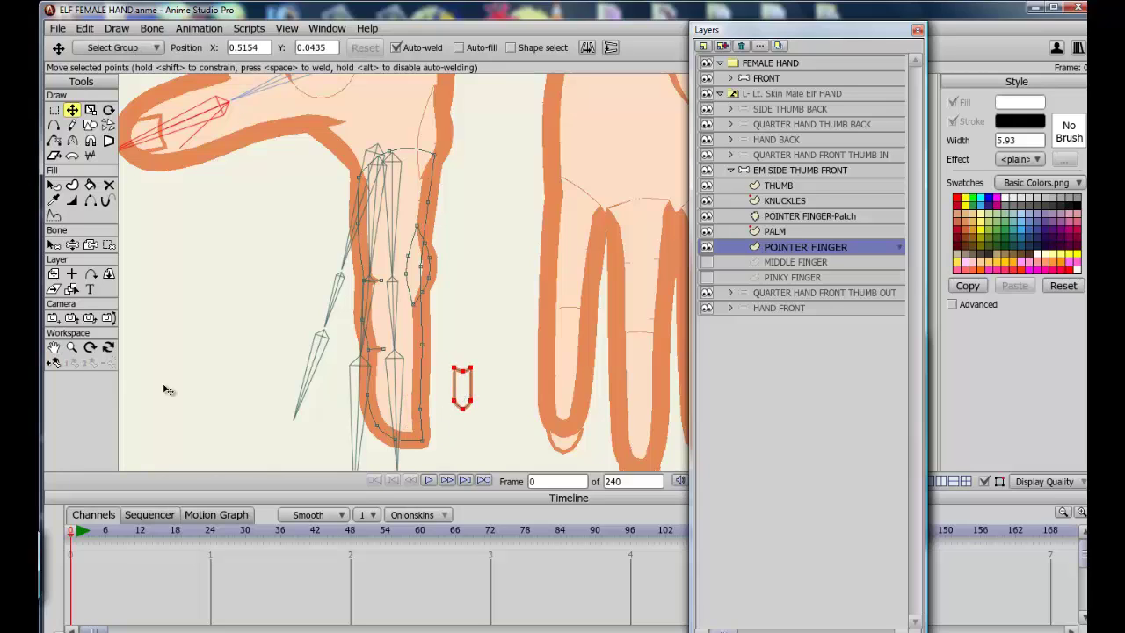
{"action": "key", "text": "ctrl+z"}
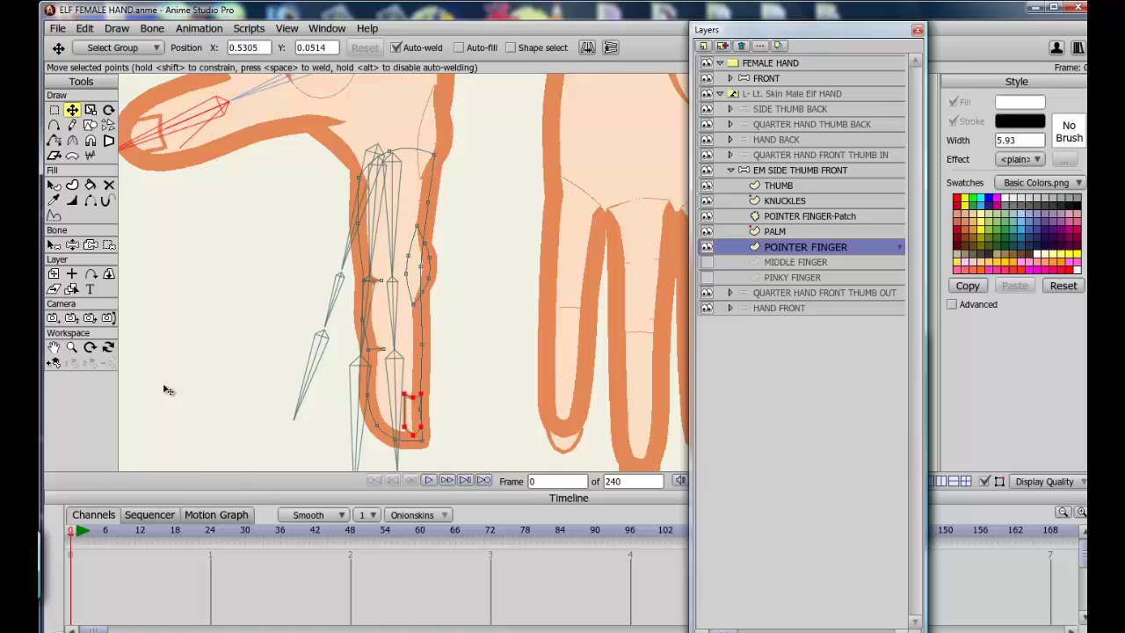
- Hide POINTER FINGER, examine MIDDLE FINGER and PINKY FINGER in turn, and compare the pinky's joint without the patch
{"action": "left_click", "coordinate": [707, 246]}
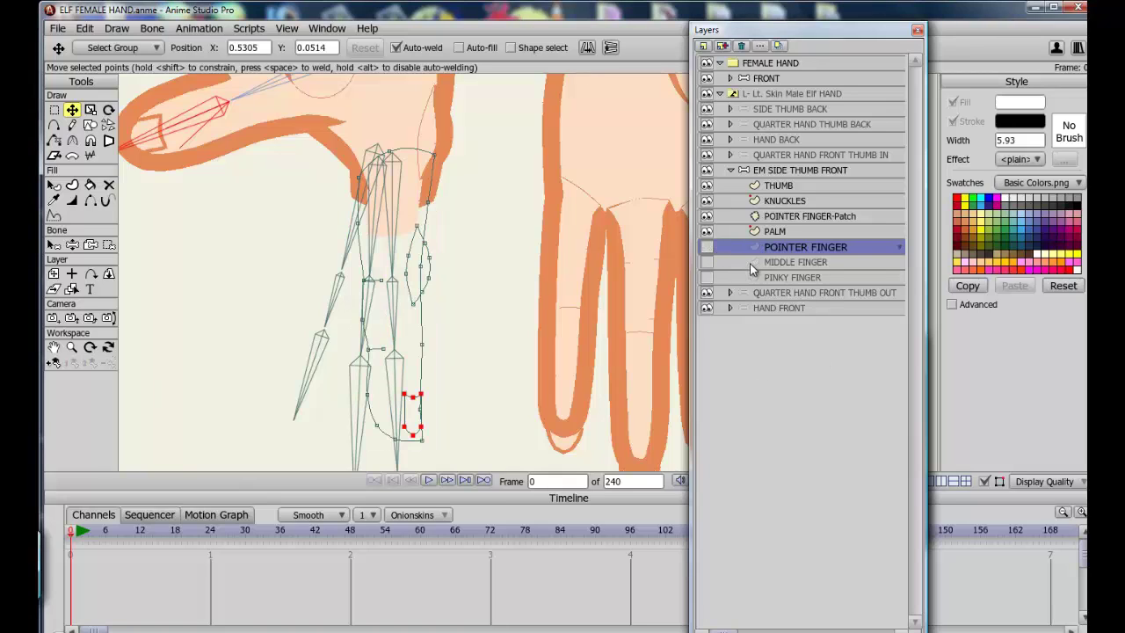
{"action": "left_click", "coordinate": [736, 265]}
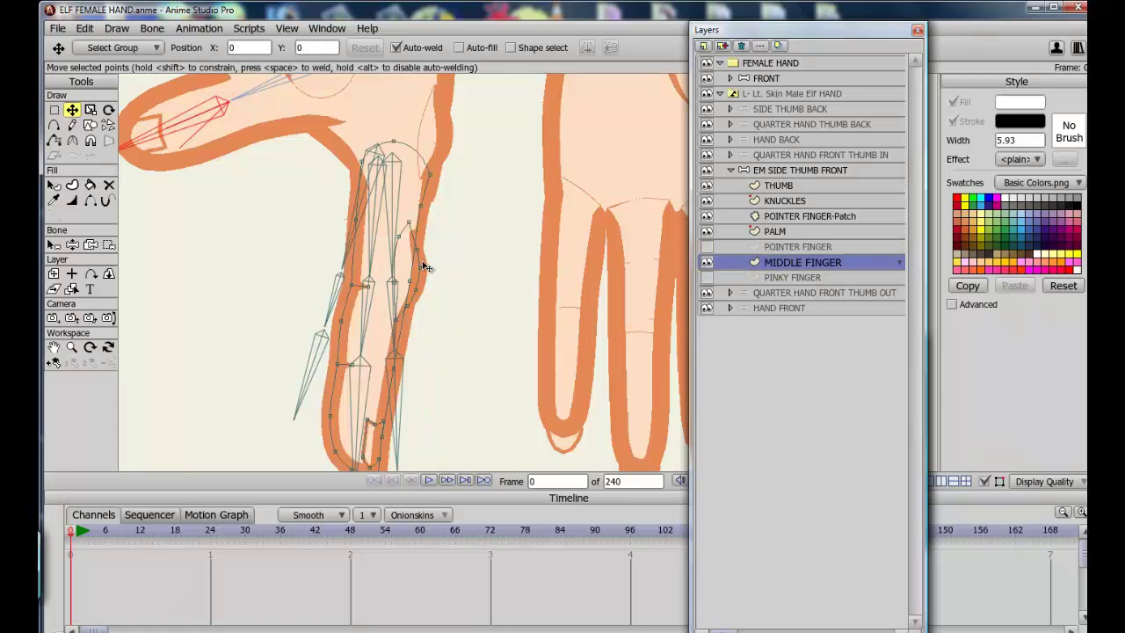
{"action": "left_click", "coordinate": [795, 278]}
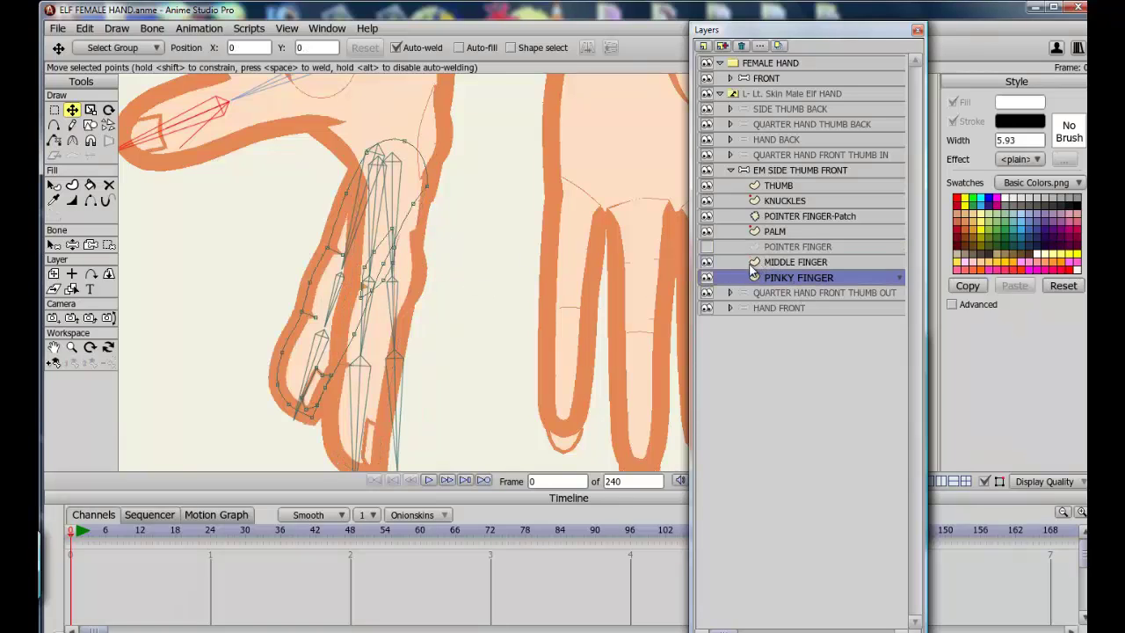
{"action": "left_click", "coordinate": [708, 262]}
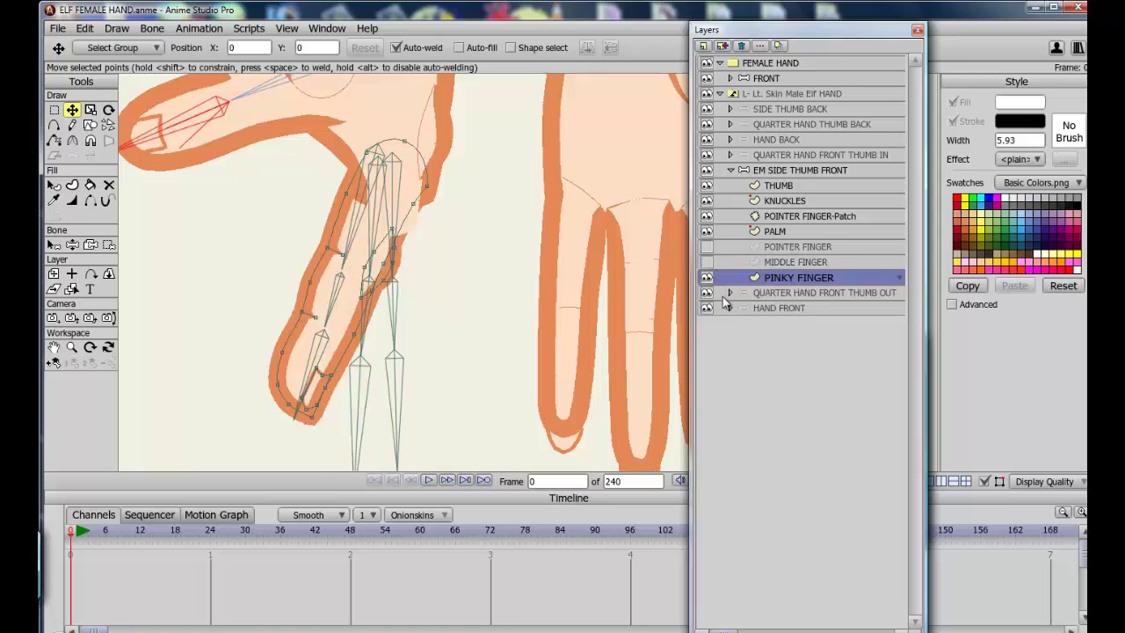
{"action": "left_click", "coordinate": [707, 216]}
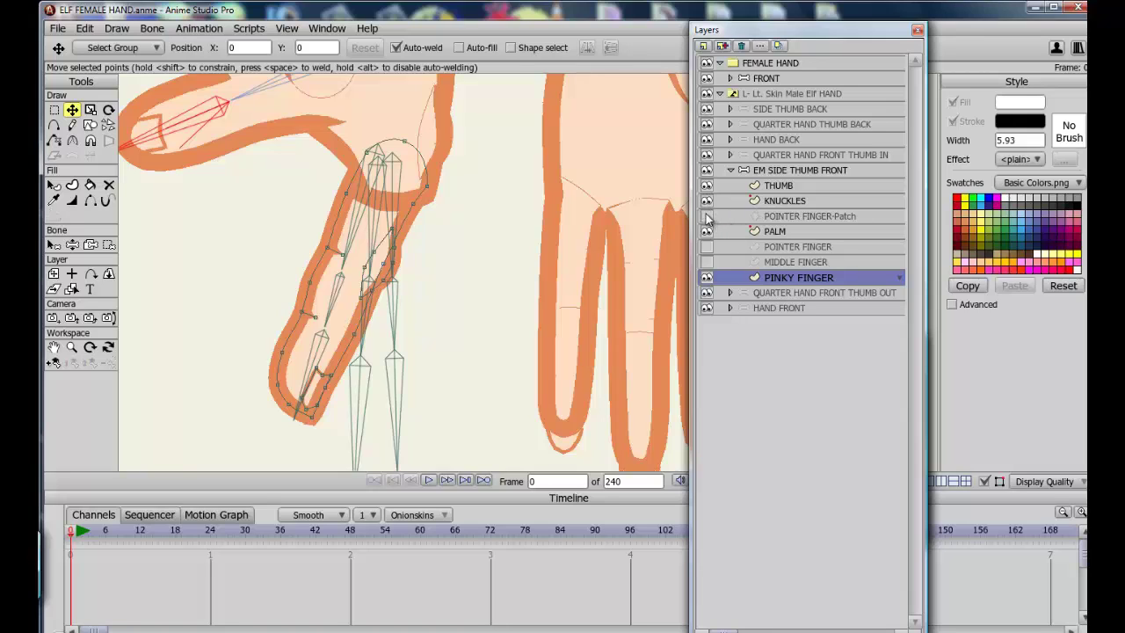
{"action": "left_click", "coordinate": [708, 216]}
- Bend the pinky finger up toward the thumb with Manipulate Bones
{"action": "left_click", "coordinate": [72, 244]}
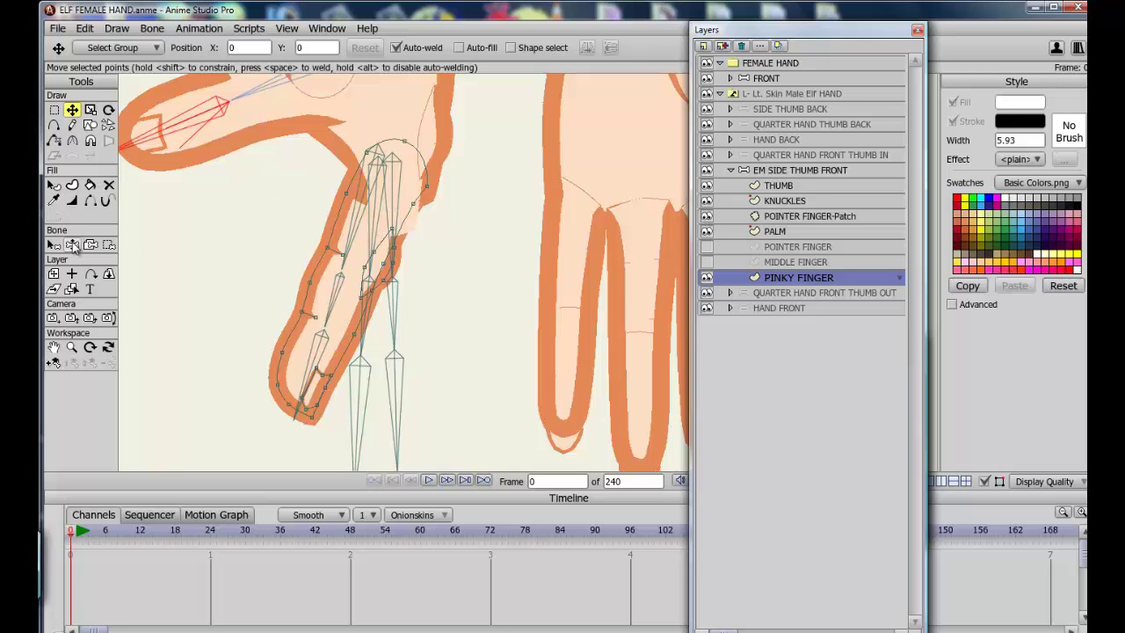
{"action": "left_click", "coordinate": [316, 367]}
{"action": "left_click_drag", "start_coordinate": [260, 341], "coordinate": [258, 299]}
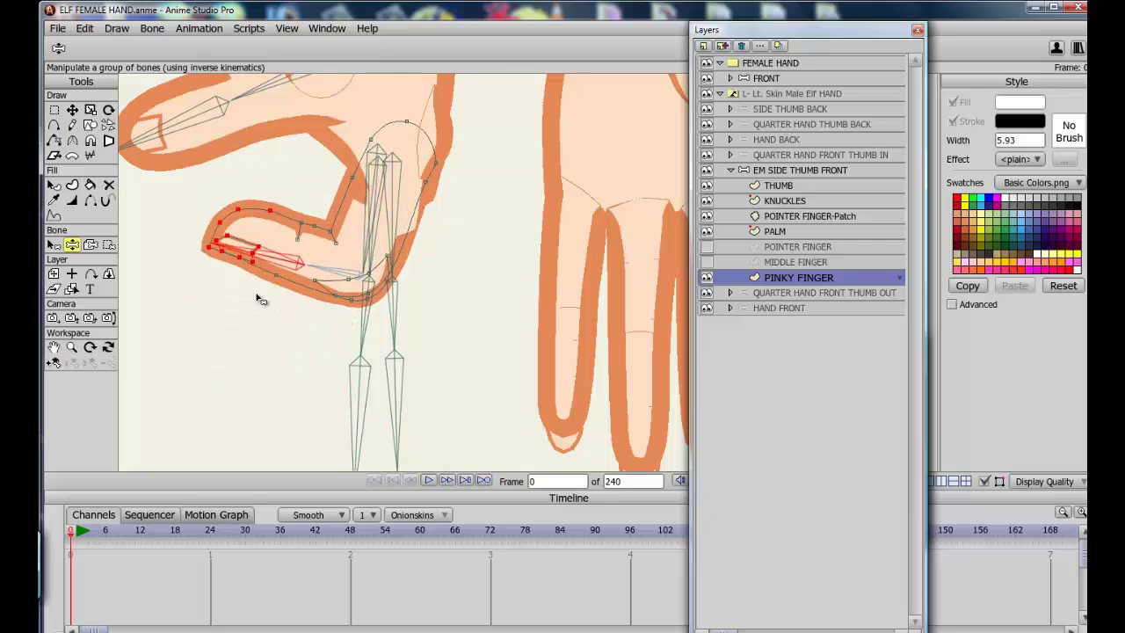
- Show the MIDDLE FINGER and POINTER FINGER layers again and collapse EM SIDE THUMB FRONT
{"action": "scroll", "coordinate": [308, 317], "scroll_direction": "down", "scroll_amount": 2}
{"action": "scroll", "coordinate": [308, 317], "scroll_direction": "down", "scroll_amount": 2}
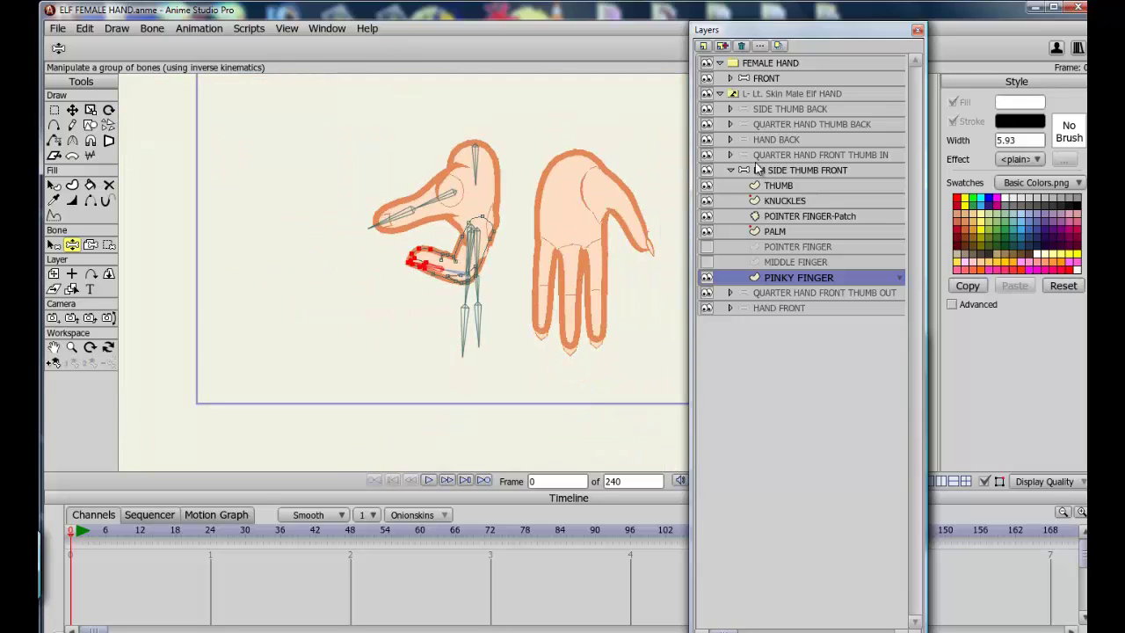
{"action": "left_click", "coordinate": [705, 262]}
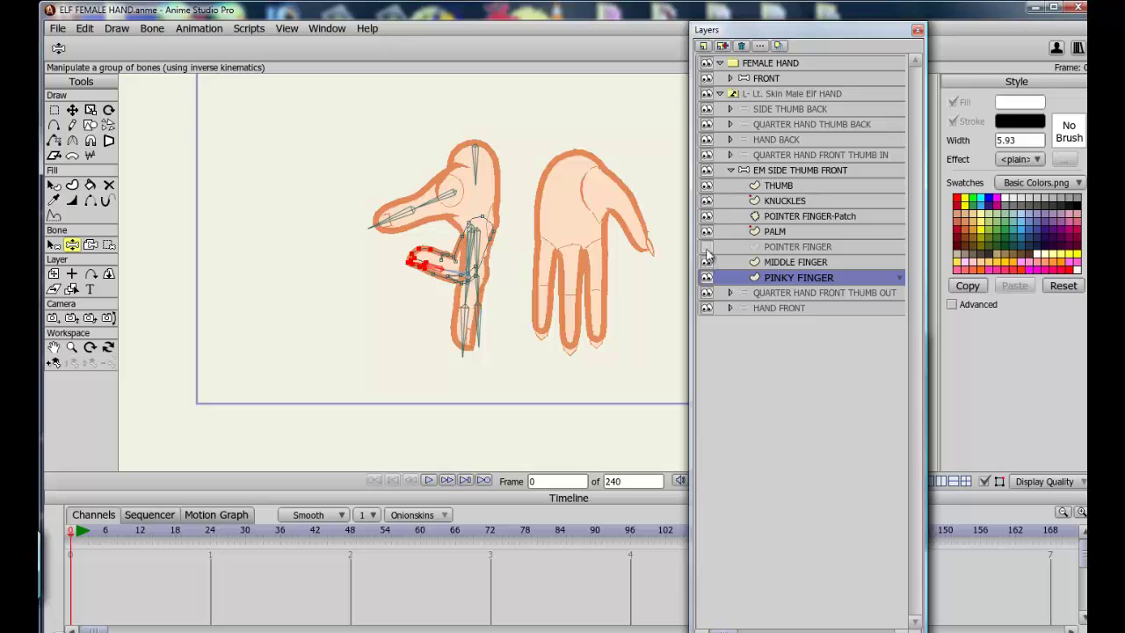
{"action": "left_click", "coordinate": [706, 246]}
{"action": "left_click", "coordinate": [732, 171]}
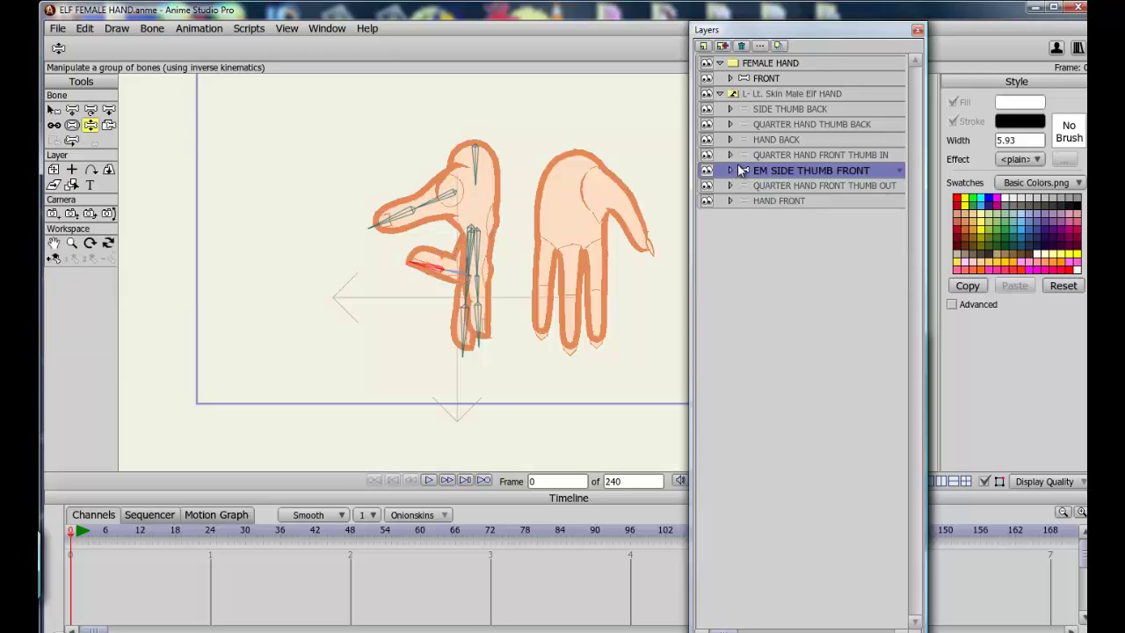
- Review the male hand's view layers one by one from SIDE THUMB BACK down to HAND FRONT
{"action": "left_click", "coordinate": [767, 109]}
{"action": "left_click", "coordinate": [767, 125]}
{"action": "left_click", "coordinate": [768, 139]}
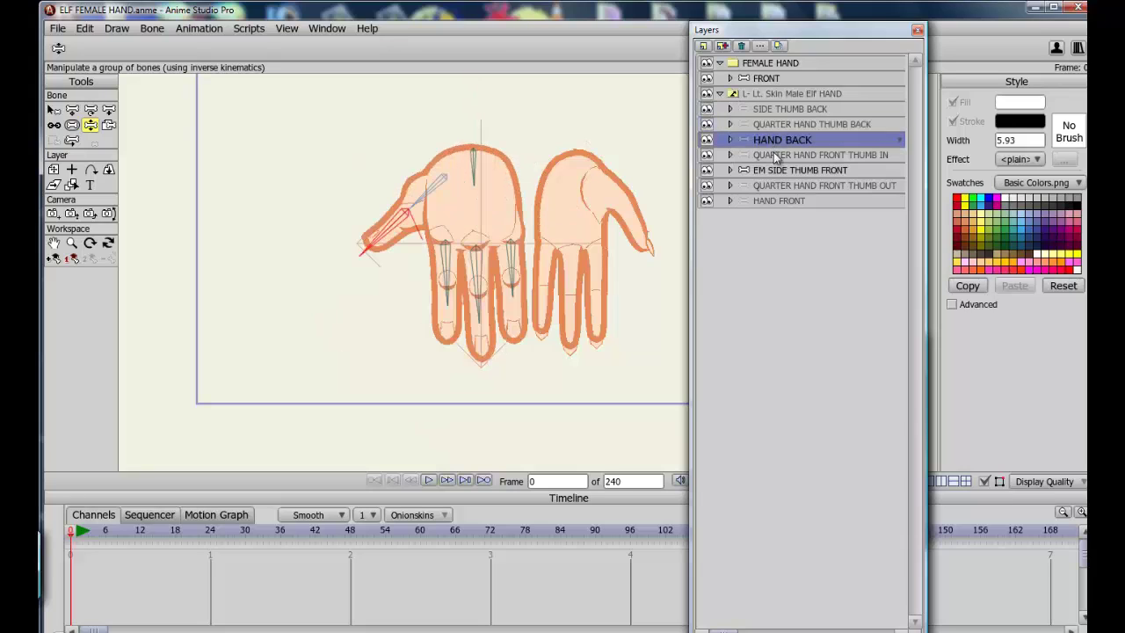
{"action": "left_click", "coordinate": [774, 154]}
{"action": "left_click", "coordinate": [776, 169]}
{"action": "left_click", "coordinate": [775, 185]}
{"action": "left_click", "coordinate": [776, 202]}
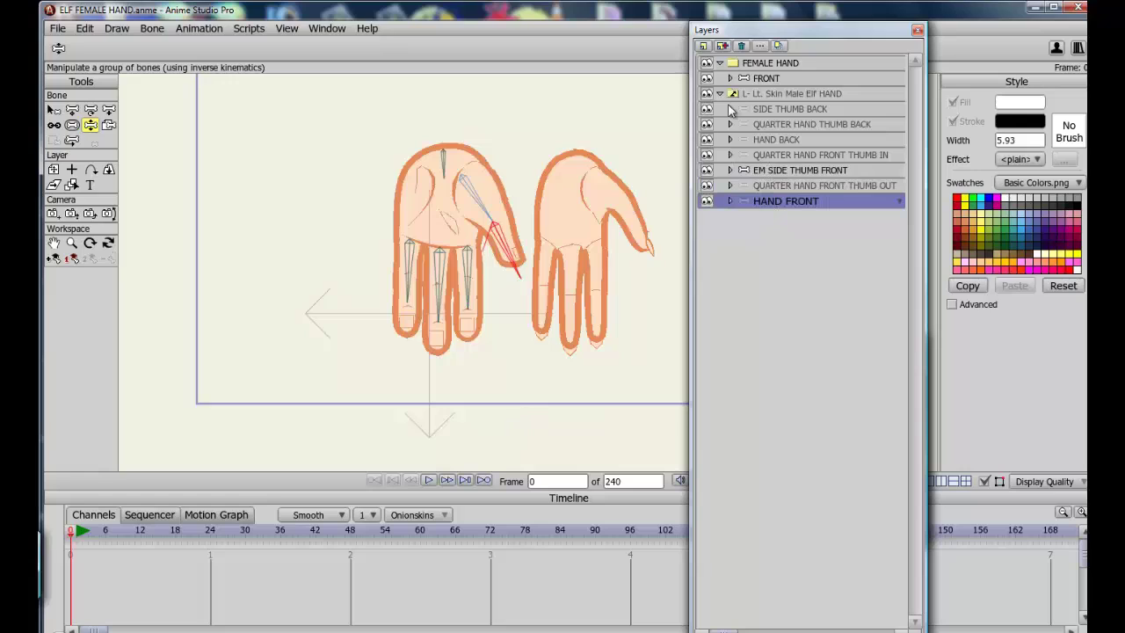
- Select the FRONT bone layer of the FEMALE HAND group
{"action": "left_click", "coordinate": [756, 79]}
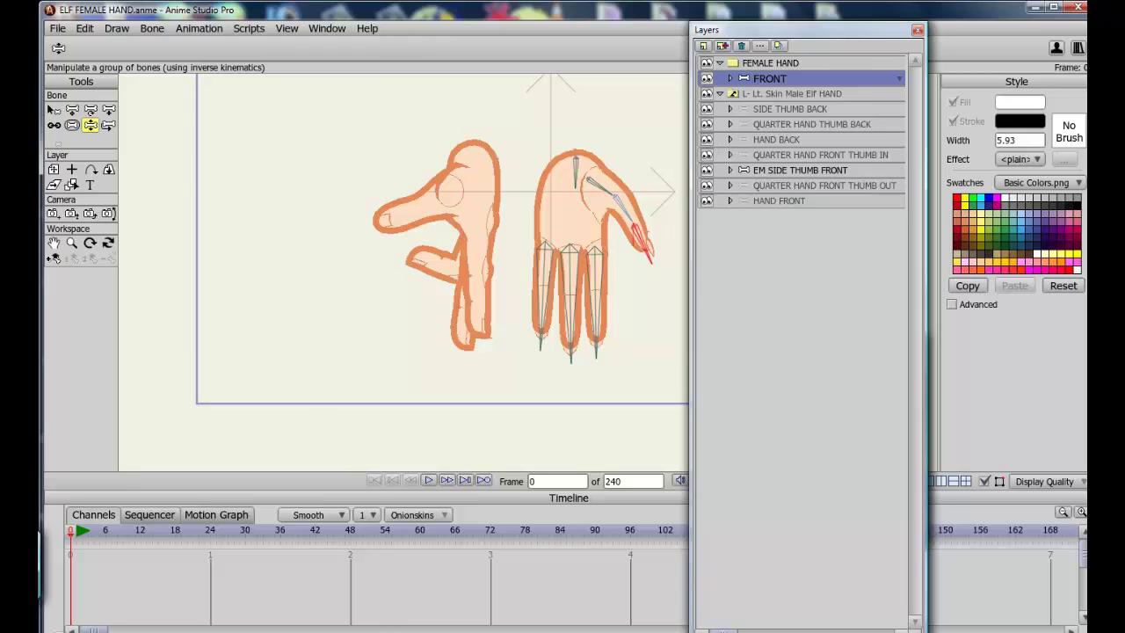
{"action": "left_click", "coordinate": [383, 631]}
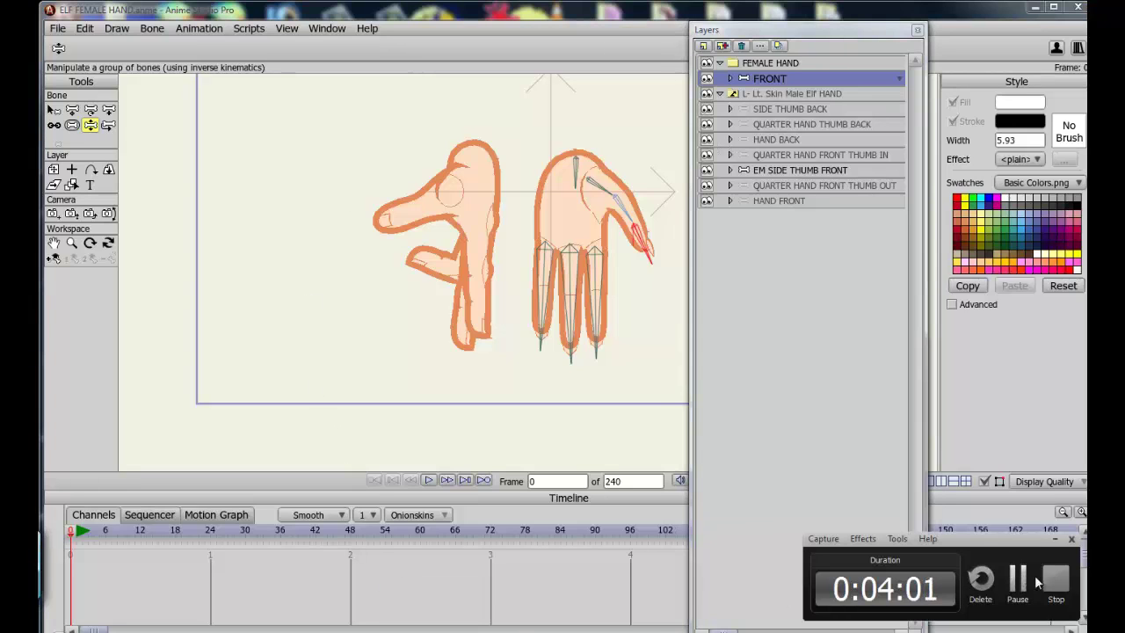